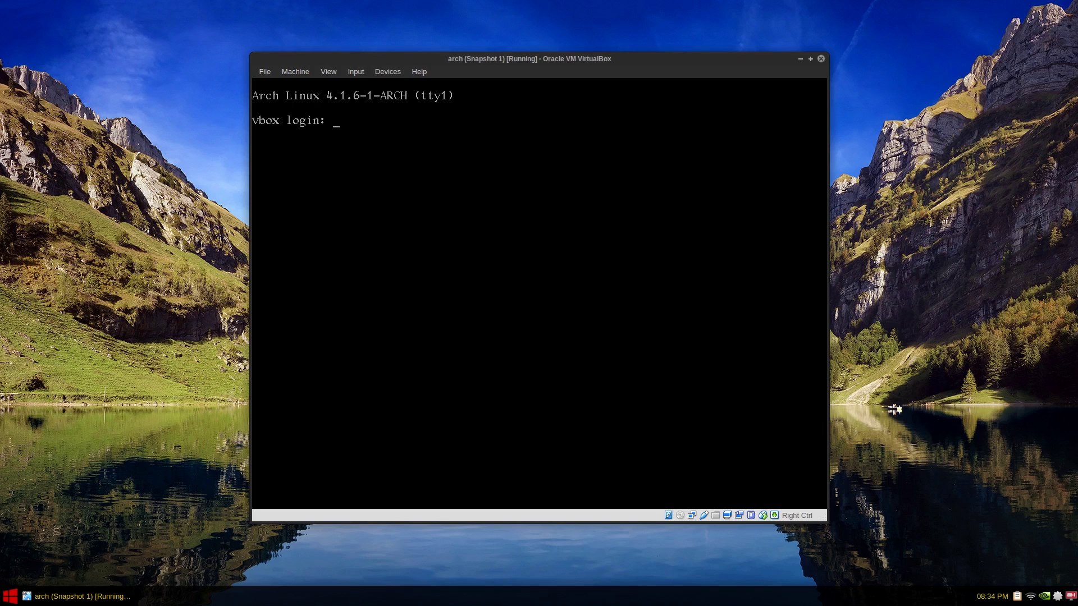
Step: Log in to the Arch guest console as root and start nano on /etc/pacman.conf
text(rr)
key(BackSpace)
key(BackSpace)
key(BackSpace)
key(BackSpace)
text(root)
key(Return)
key(Return)
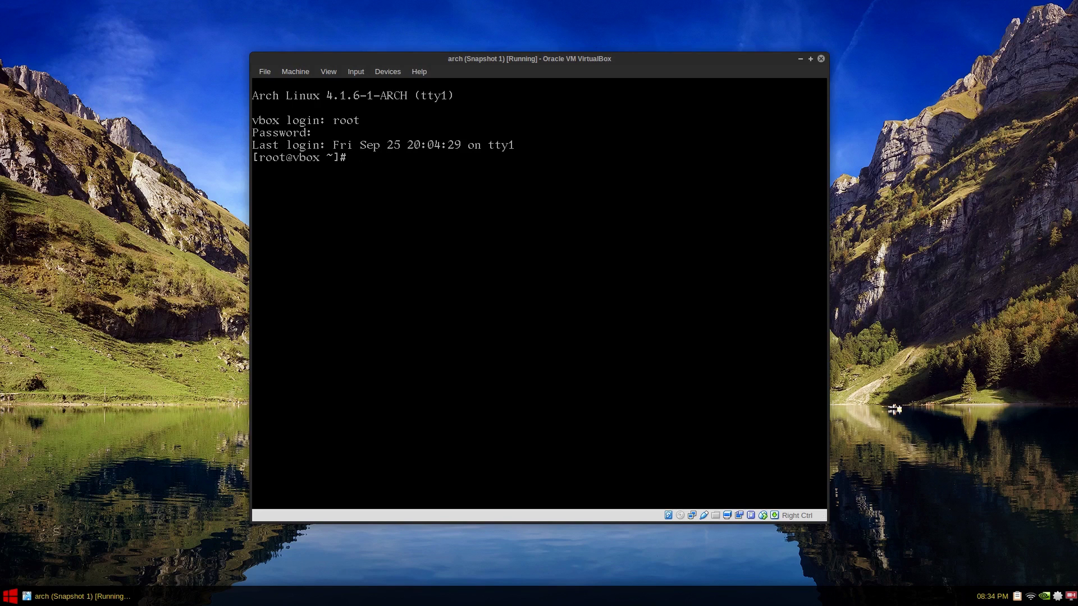
text(nano /etc/pacman.conf)
Step: Insert a [gnome-unstable] section header above the #[testing] line in pacman.conf
key(Return)
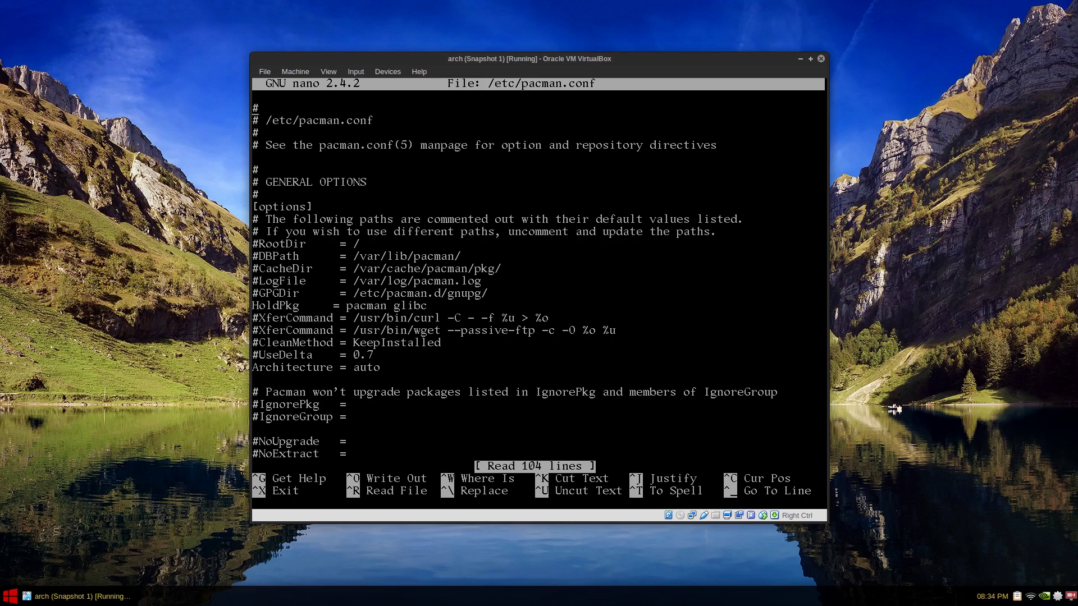
key(Page_Down)
key(Page_Down)
key(Page_Down)
key(Page_Up)
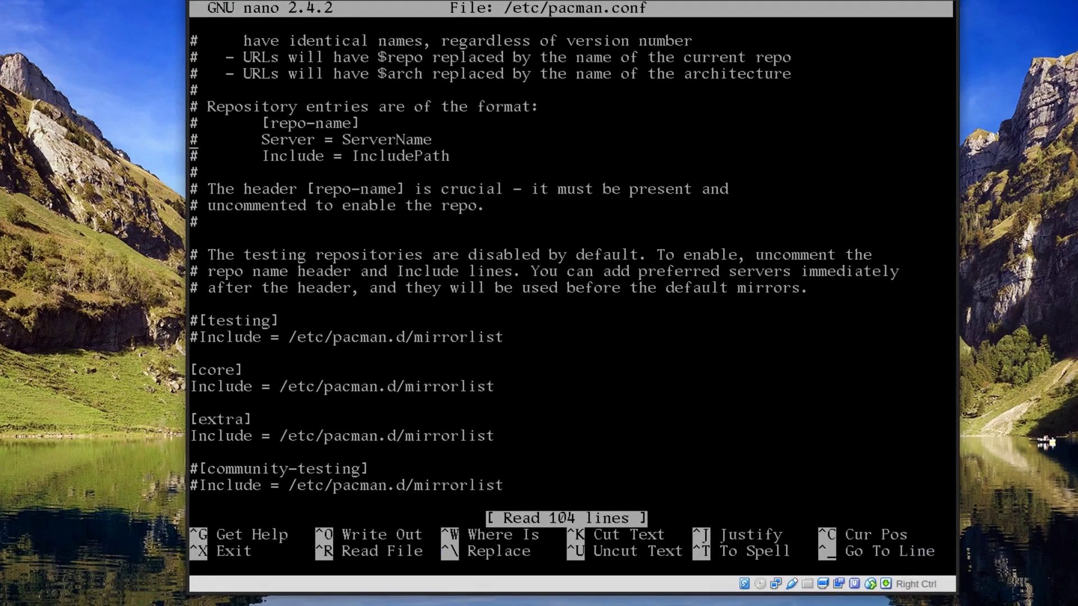
key(Down)
key(Down)
key(Down)
key(Down)
key(Down)
key(Down)
key(Down)
key(Down)
key(Down)
key(Down)
key(Return)
key(Return)
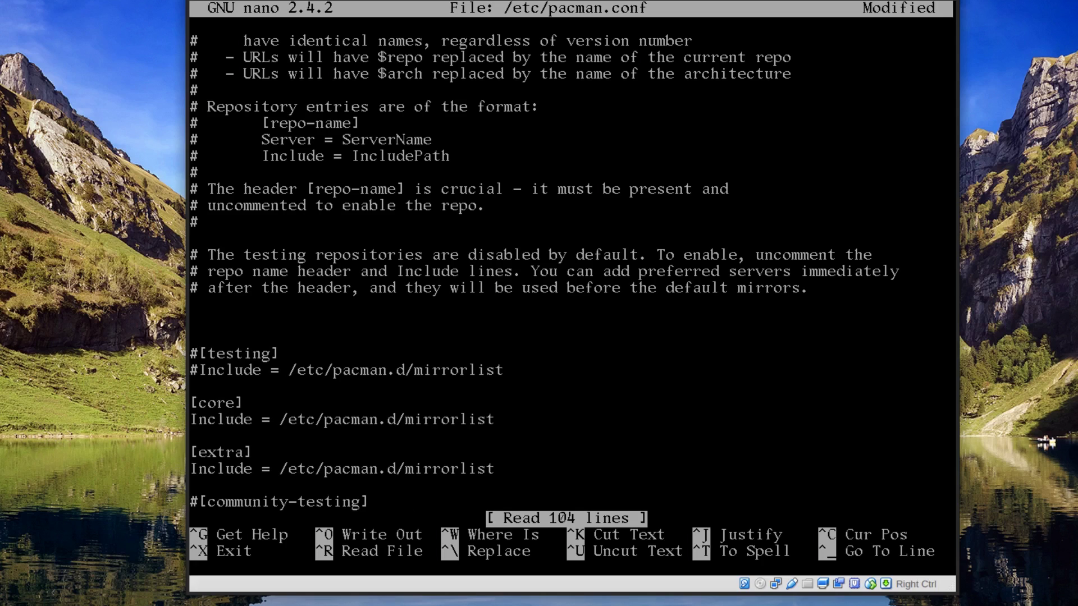
text([])
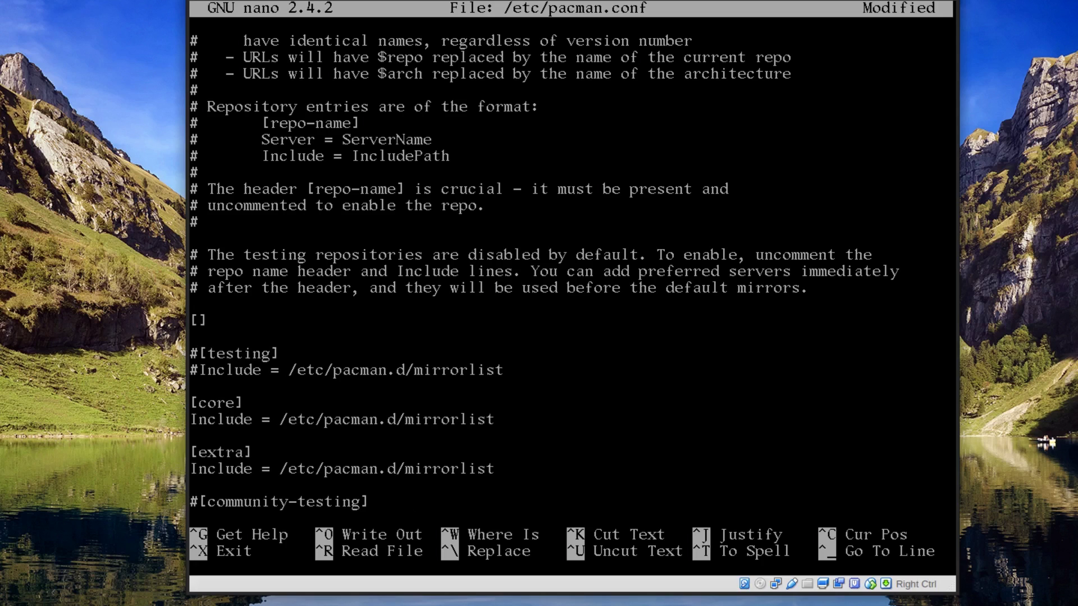
text(t)
key(BackSpace)
text(gnome-unstable)
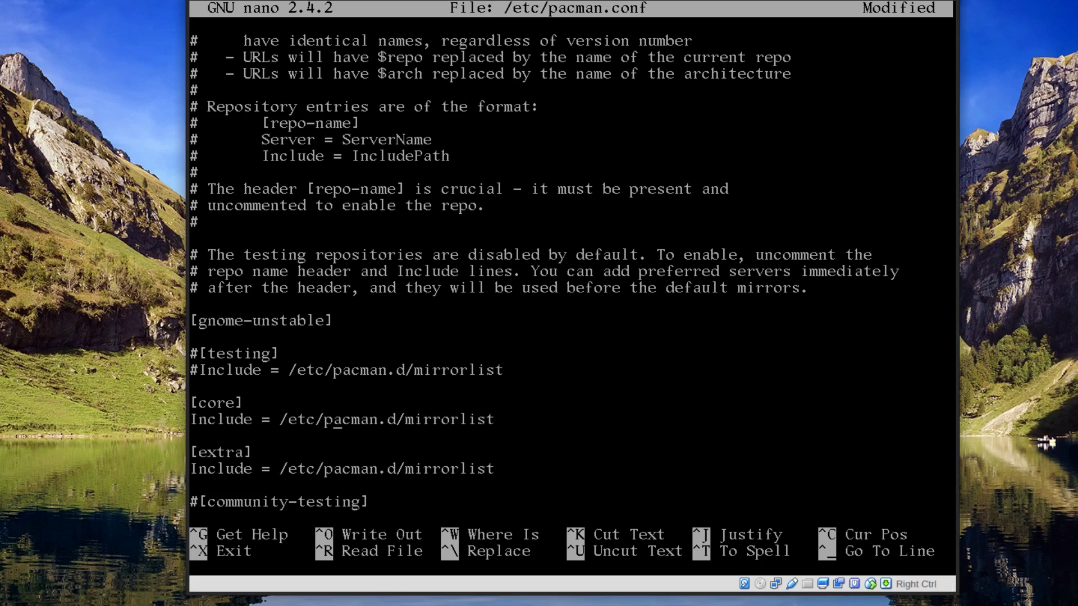
Step: Add 'Include = /etc/pacman.d/mirrorlist' under the [gnome-unstable] header
key(Right)
key(Right)
key(Right)
key(Right)
key(Right)
key(Right)
key(Right)
key(Right)
key(Right)
key(Right)
key(Right)
key(Left)
key(Left)
key(Left)
key(Left)
key(Left)
key(Left)
key(Left)
key(Left)
key(Left)
key(Left)
key(Left)
key(Left)
key(Left)
key(Left)
key(Up)
key(Up)
key(Up)
key(Up)
key(Up)
key(Up)
key(Up)
key(ctrl+u)
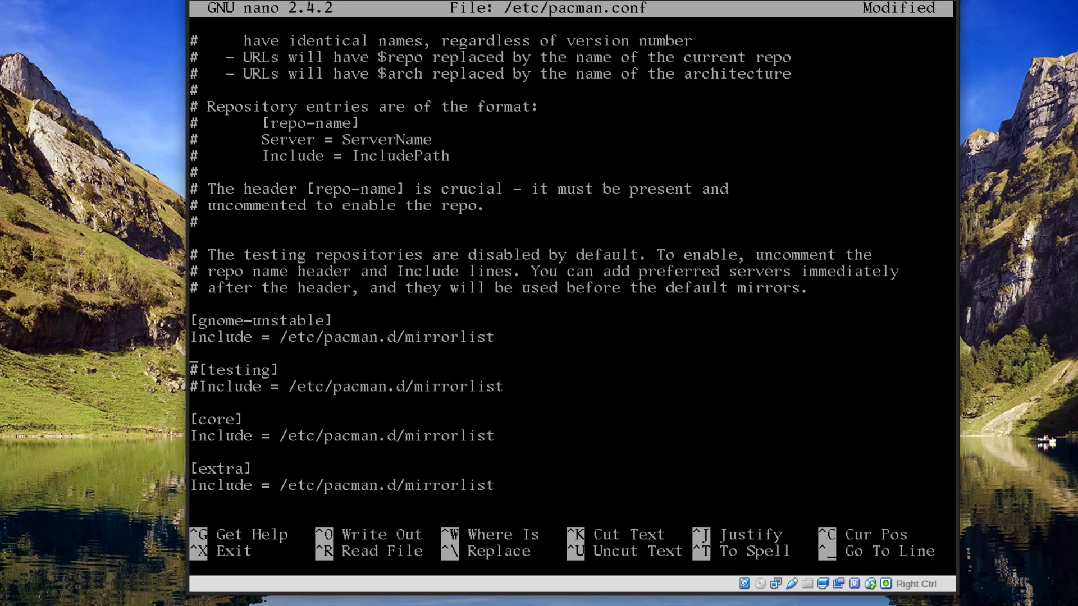
Step: Save /etc/pacman.conf and exit nano
key(ctrl+o)
key(Return)
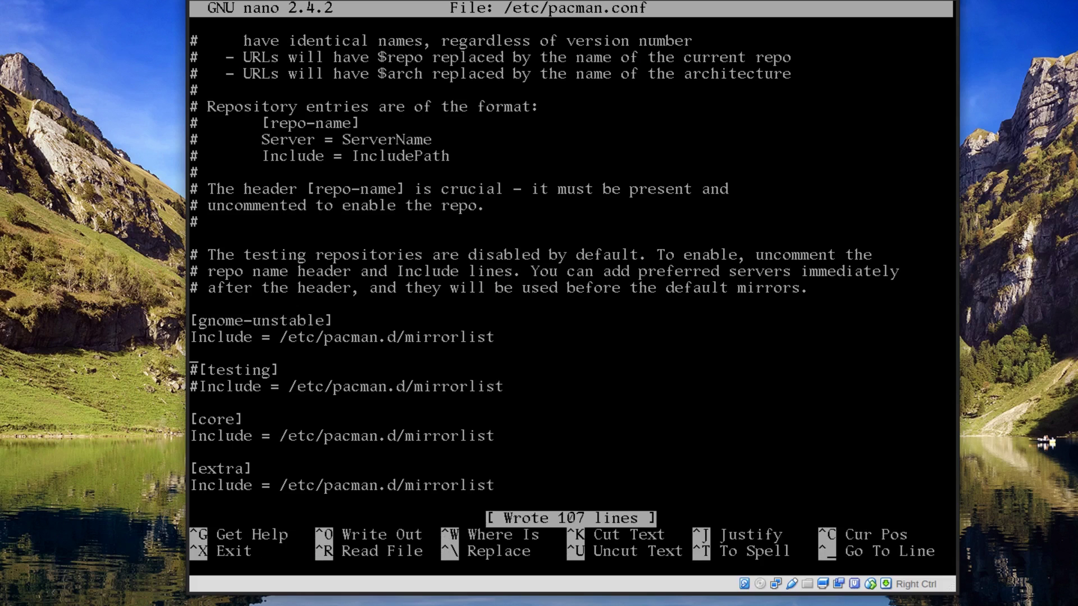
key(ctrl+x)
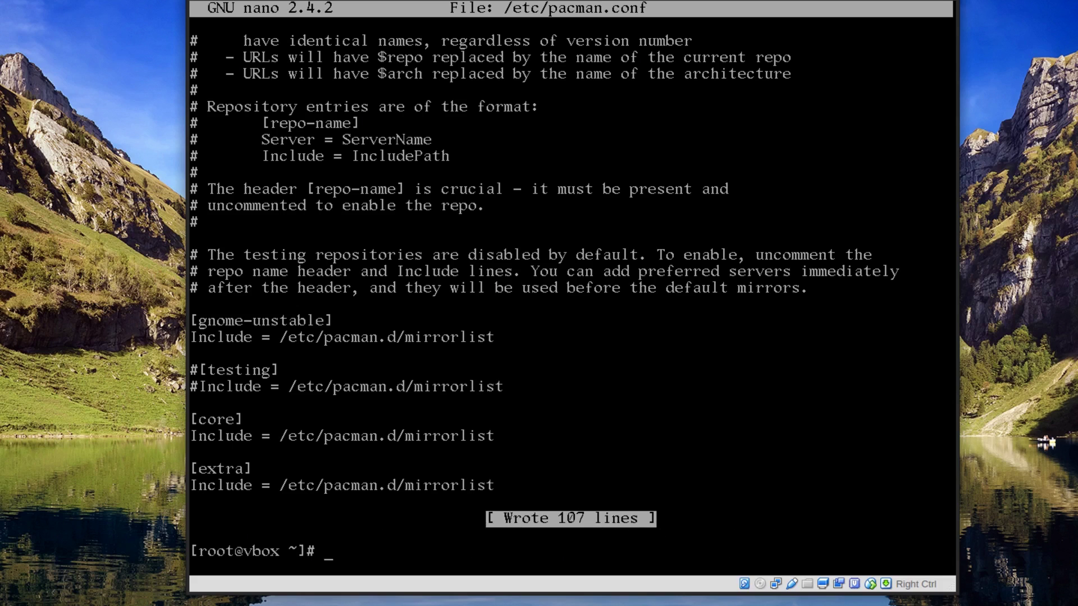
Step: Clear the screen and force-refresh all package databases with pacman -Syy
key(ctrl+l)
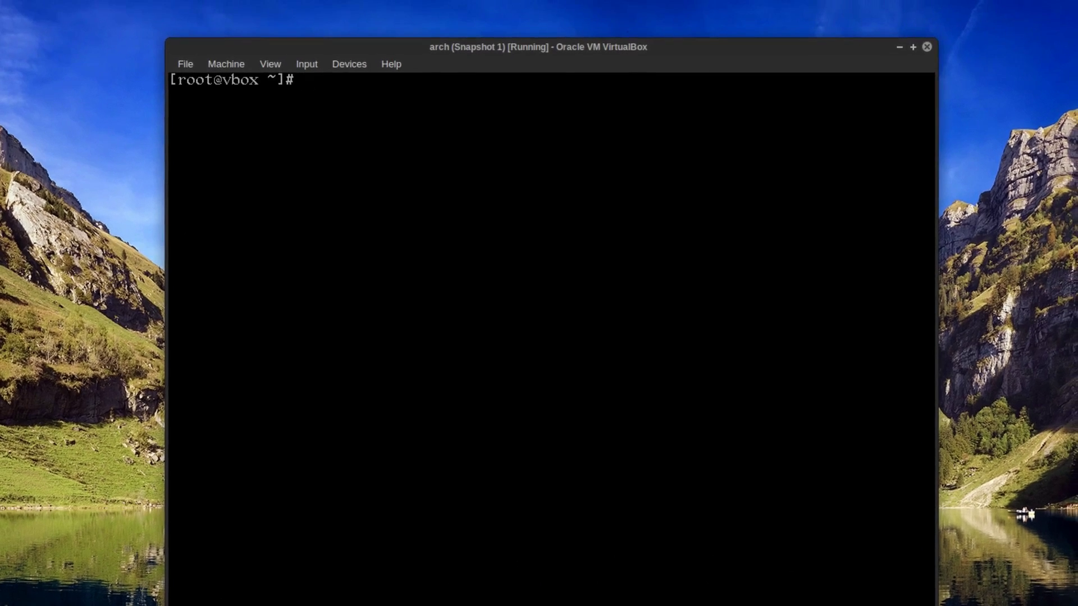
text(pacman -Syy)
key(Return)
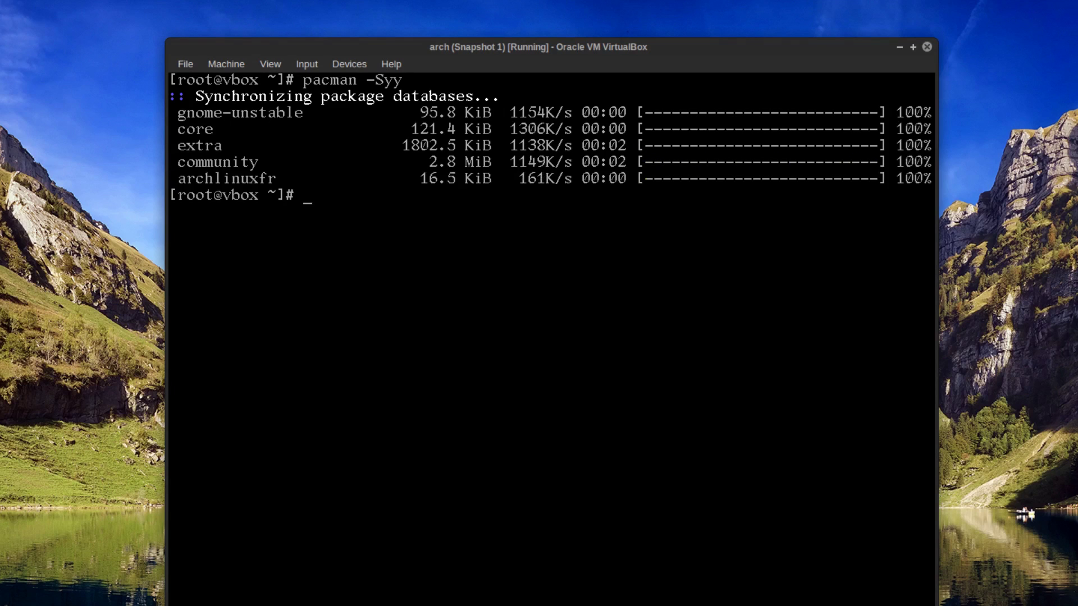
Step: Log out of root and log in to the console as the regular user
text(exit)
key(Return)
text(midfingr)
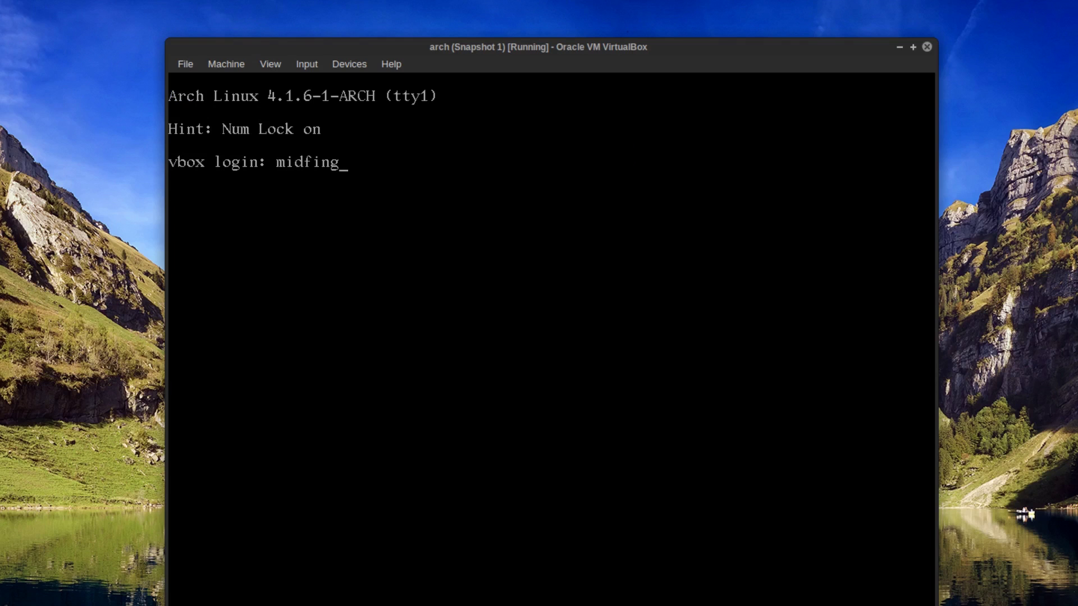
key(Return)
key(Return)
text(sudo )
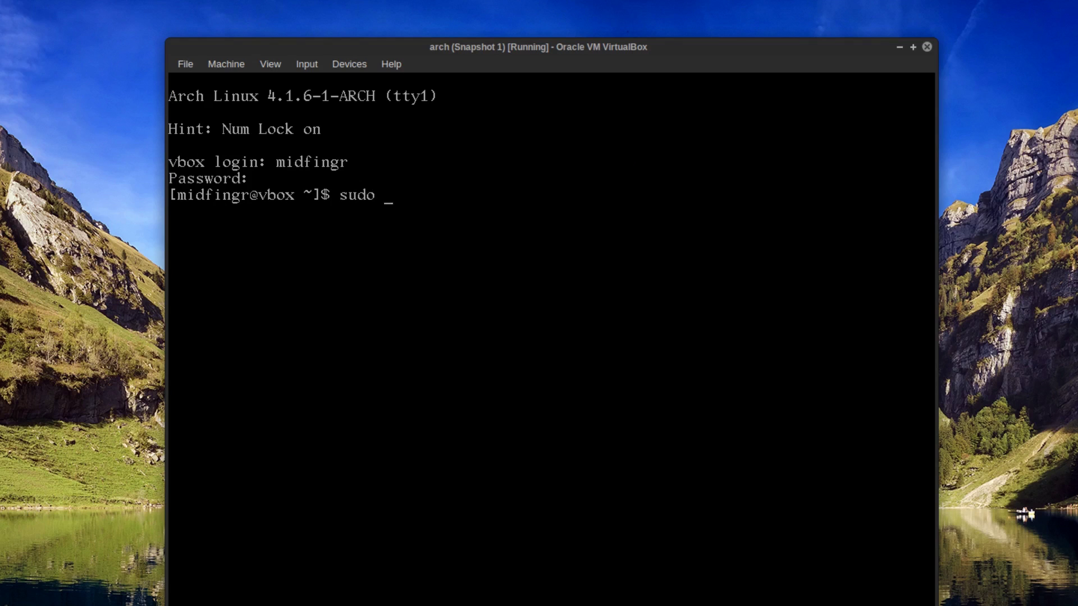
text(pacman -Sy)
Step: Install the gnome group with sudo pacman -S gnome, accepting all members and the default libx264
key(BackSpace)
text(gnome)
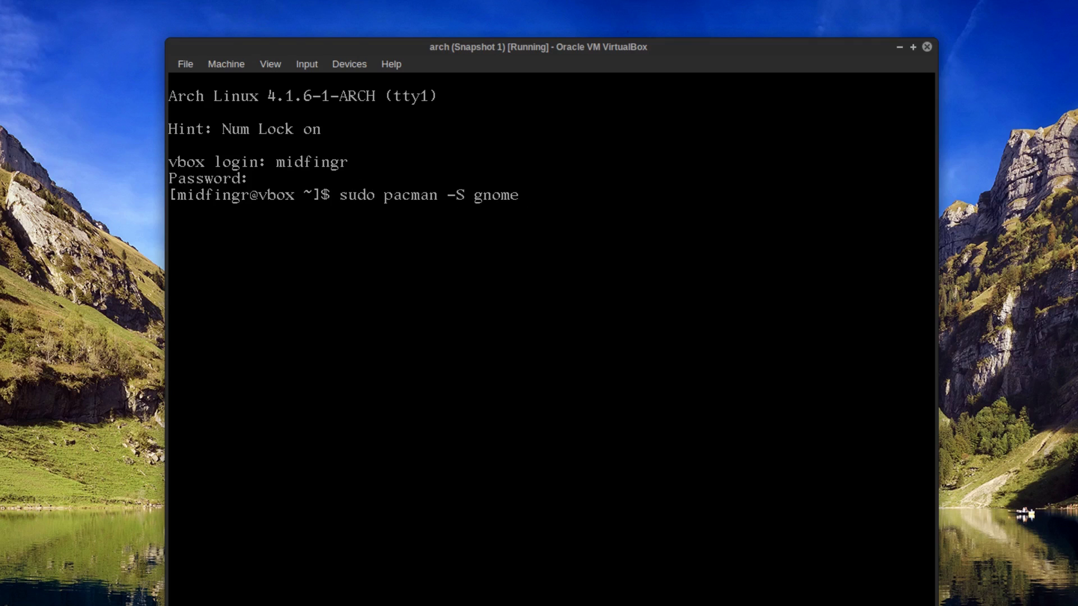
key(Return)
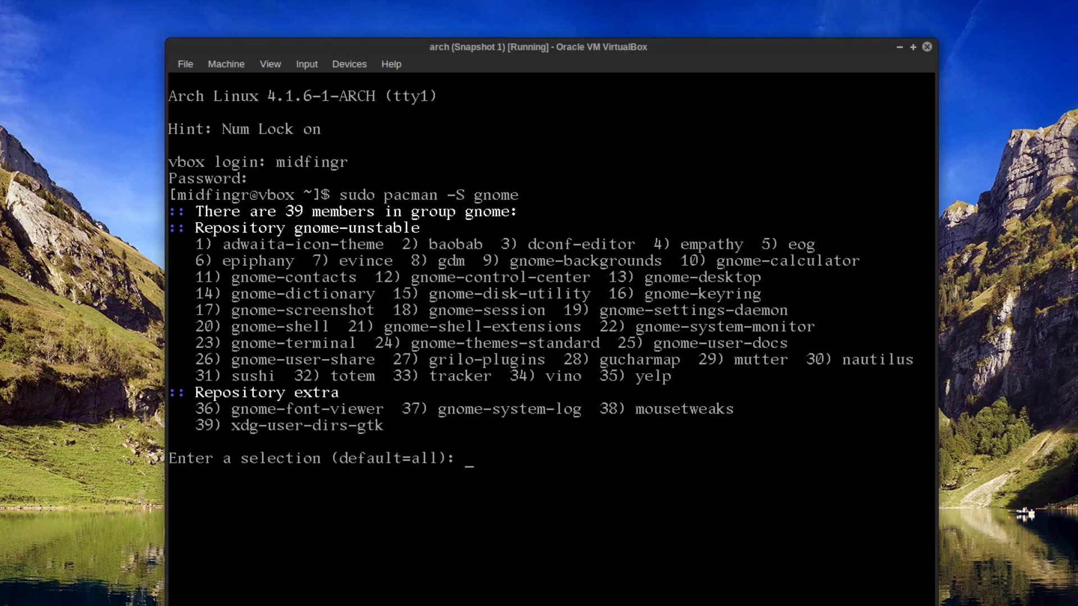
key(Return)
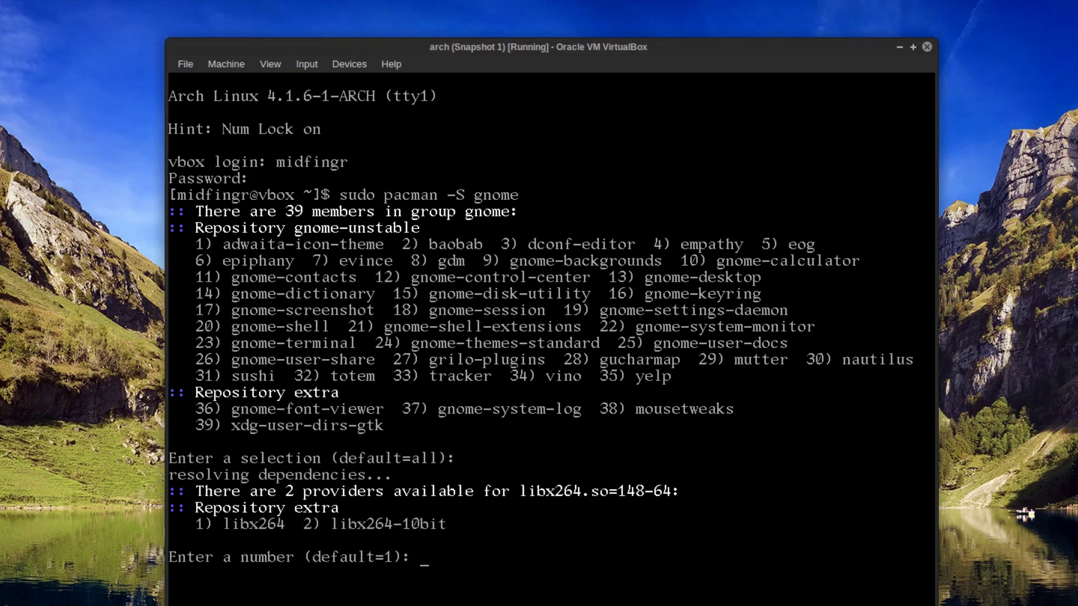
key(Return)
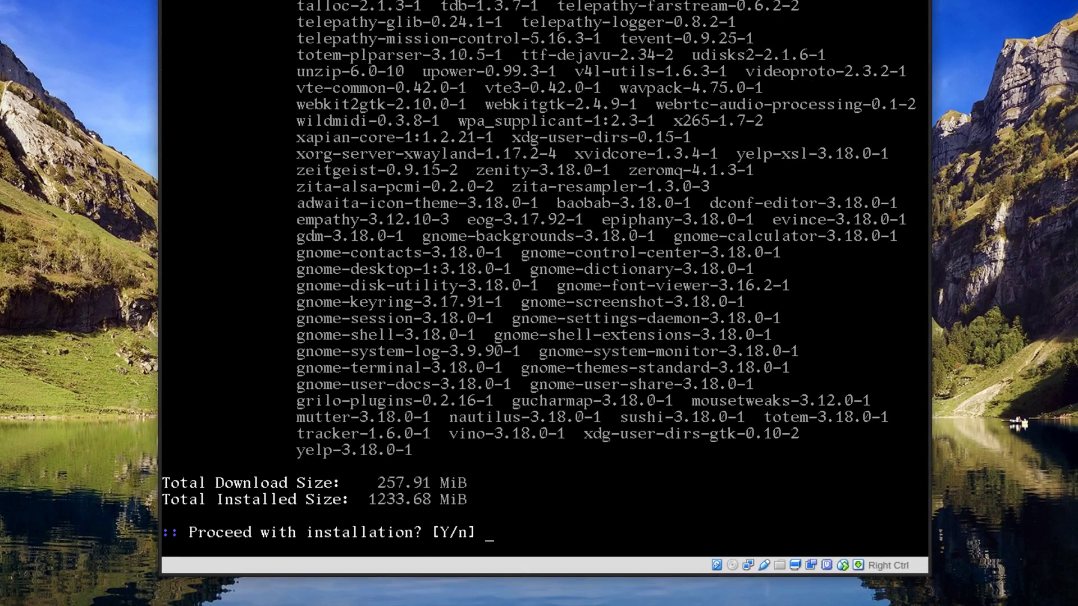
key(Return)
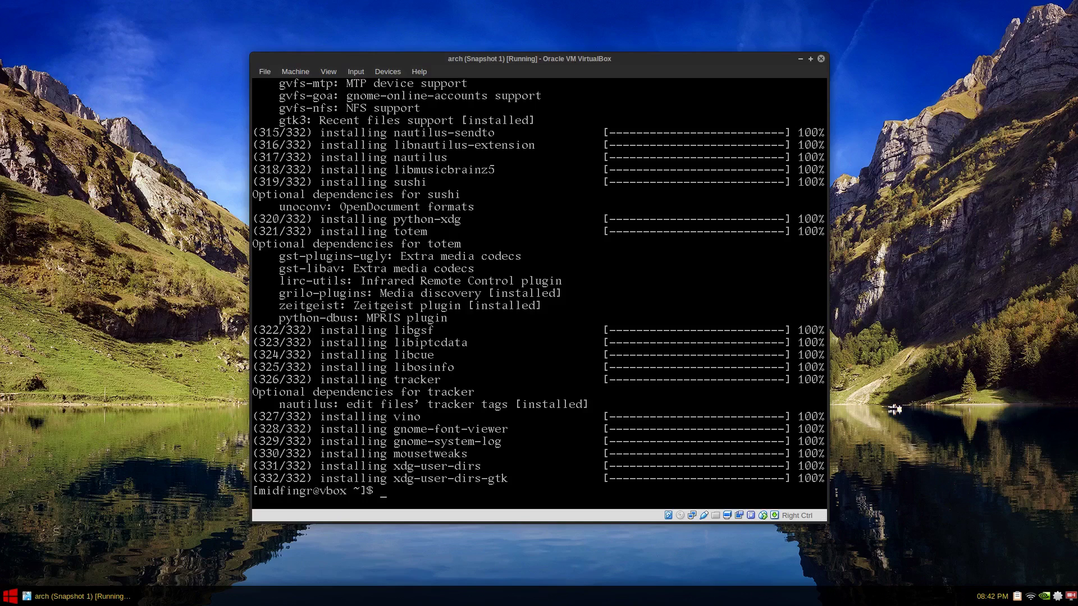
Step: Upgrade the system with pacman -Syu, including glib2, and search for gnome-shell-extensions
text(o pacman -Syu)
key(Return)
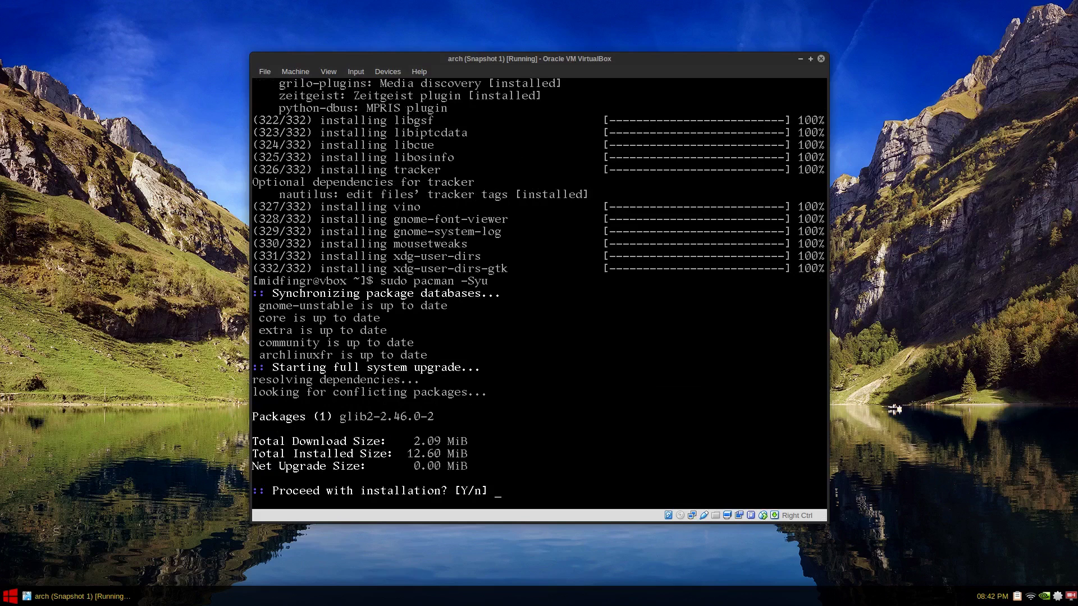
key(Return)
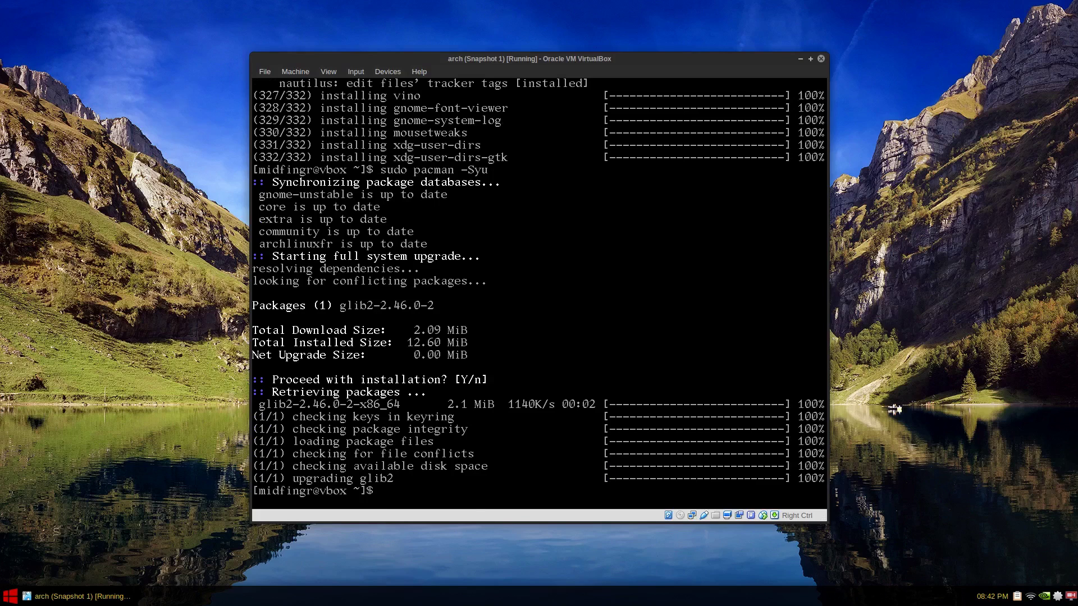
text(pacman -Ss gnome-shell-exte)
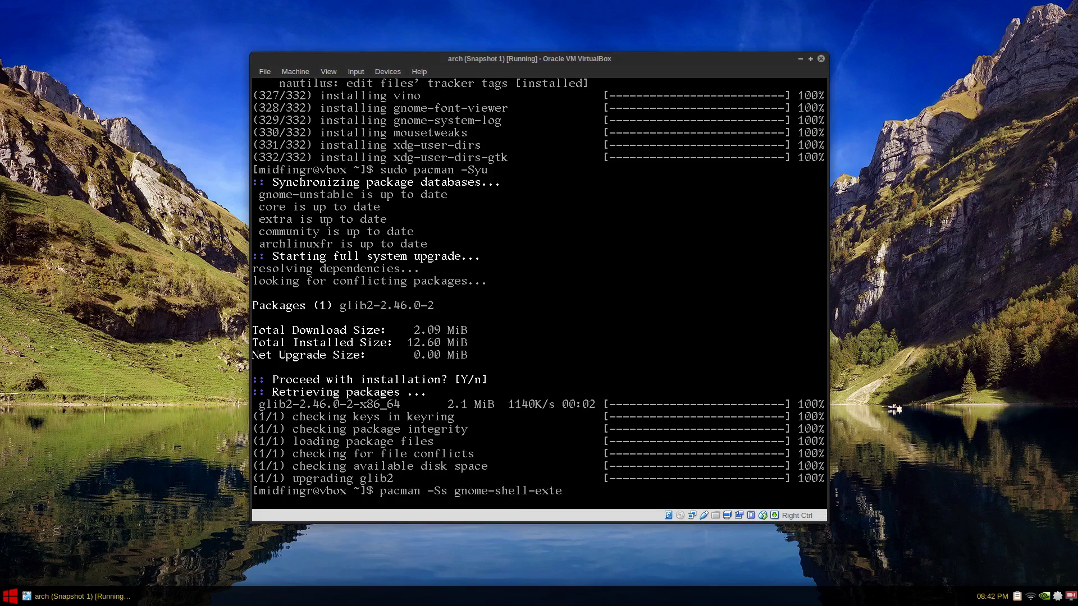
text(nsions)
key(Return)
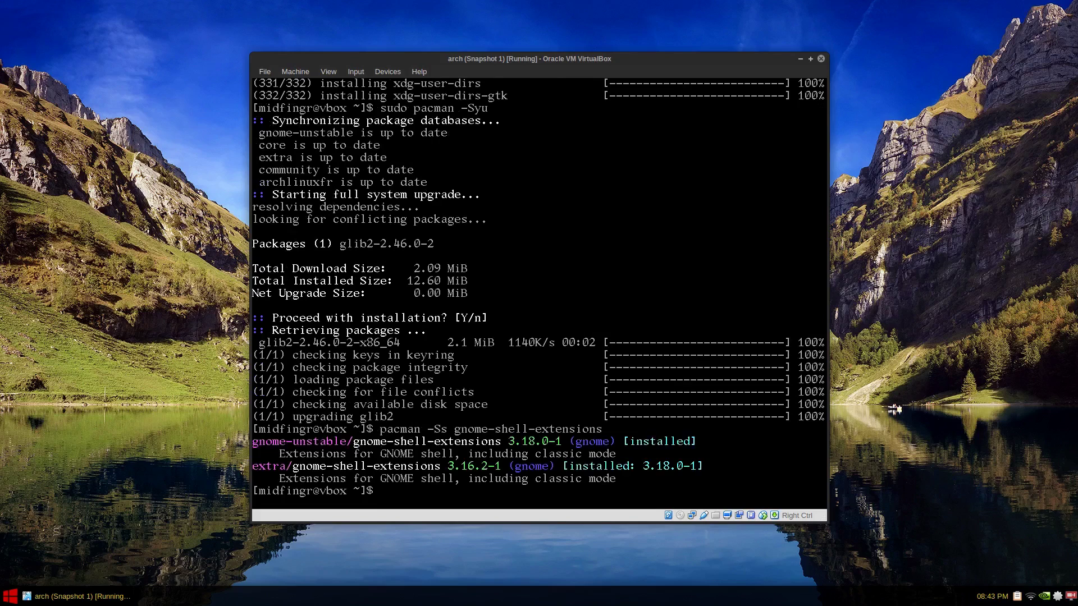
Step: Enable the GDM login service with sudo systemctl enable gdm.service
text(sudo systec)
key(BackSpace)
text(mctl enable gdm.service)
key(Return)
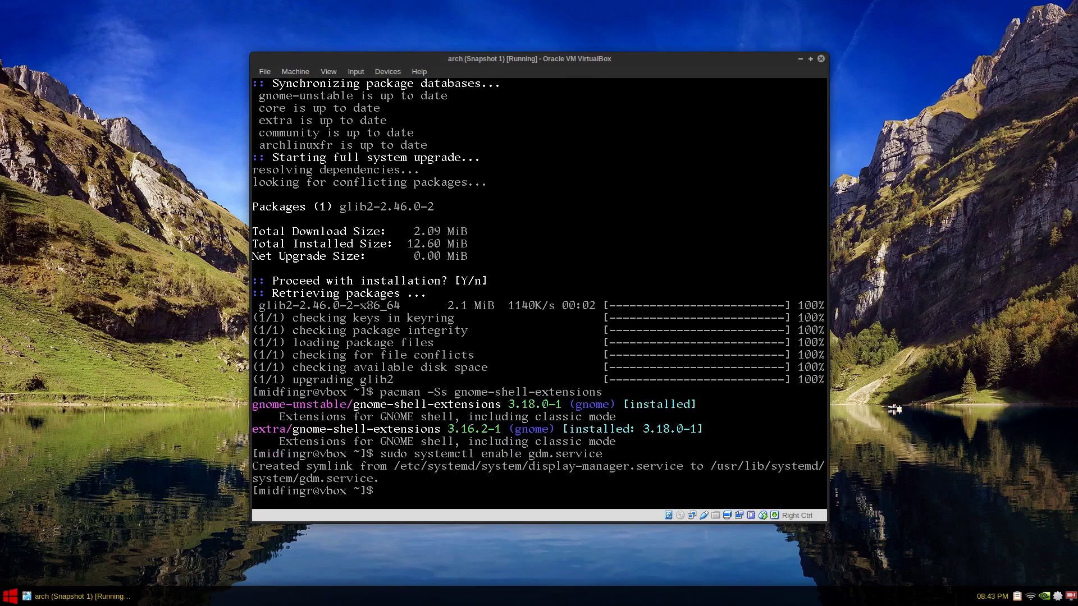
Step: Reboot the VM, boot the default GRUB entry, and log out from the GNOME error screen
text(reboot)
key(Return)
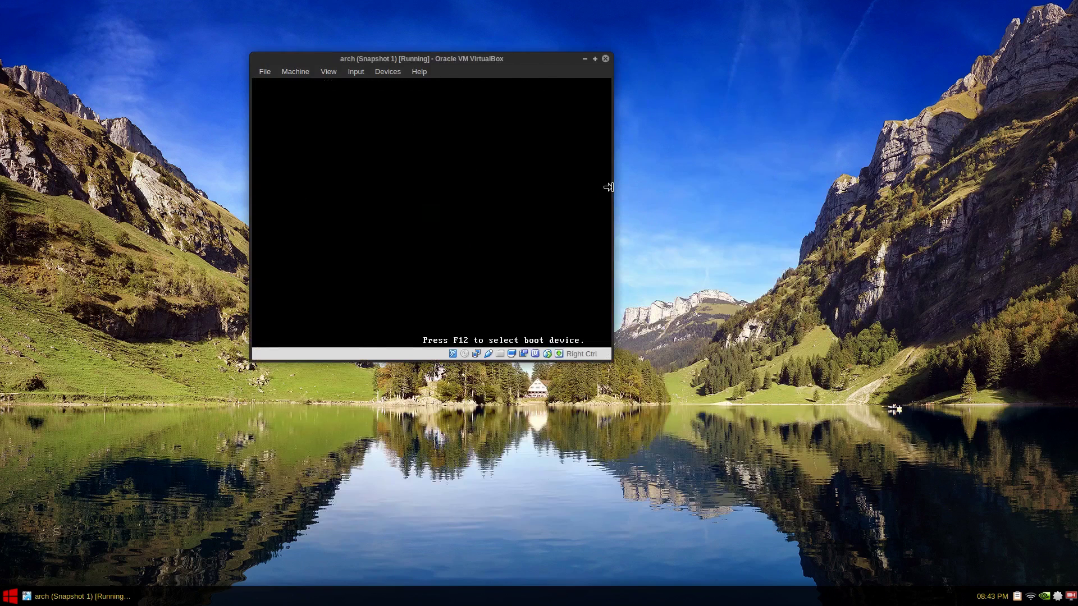
key(Return)
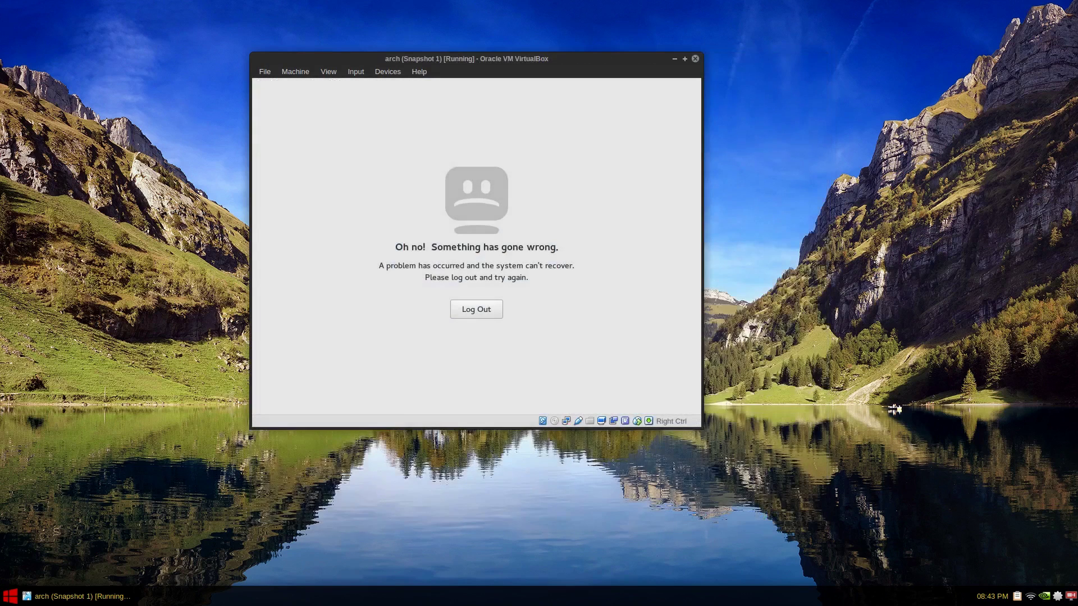
key(Return)
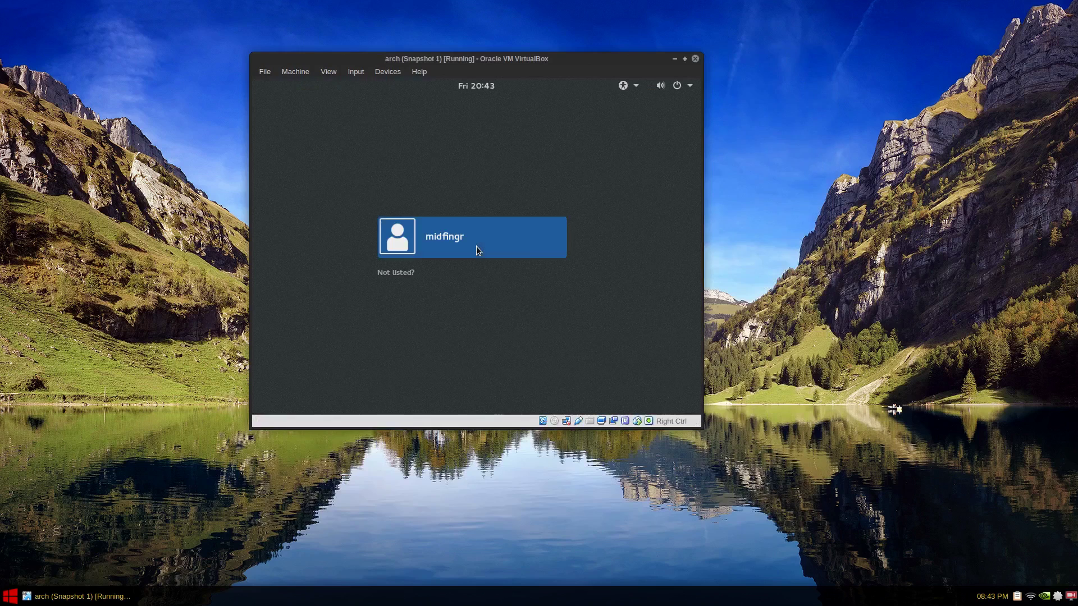
Step: Sign in through GDM as the regular user with their password
click(476, 246)
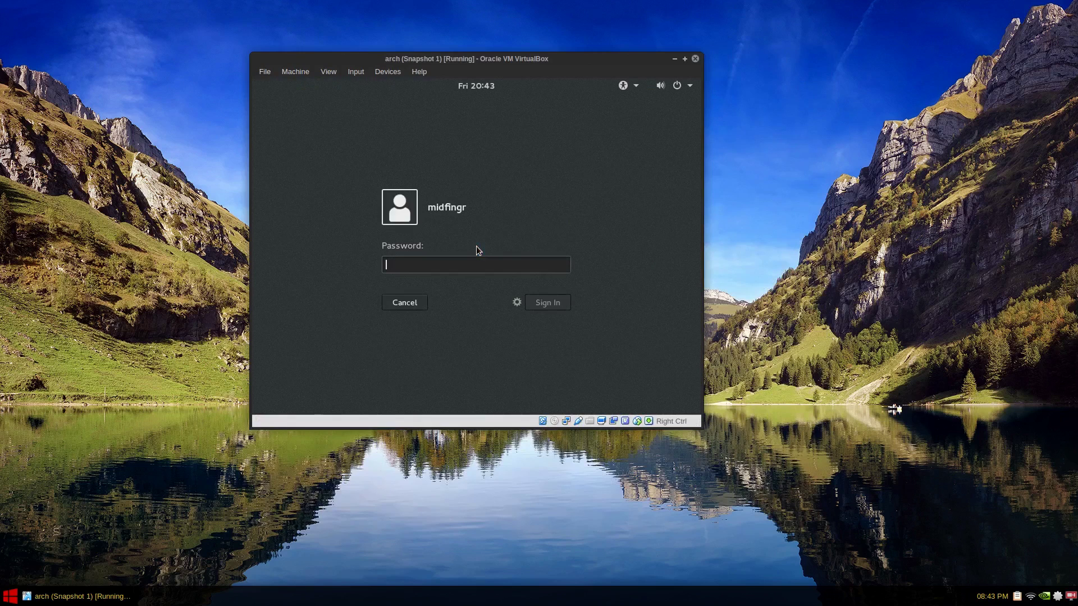
text(*******)
key(Return)
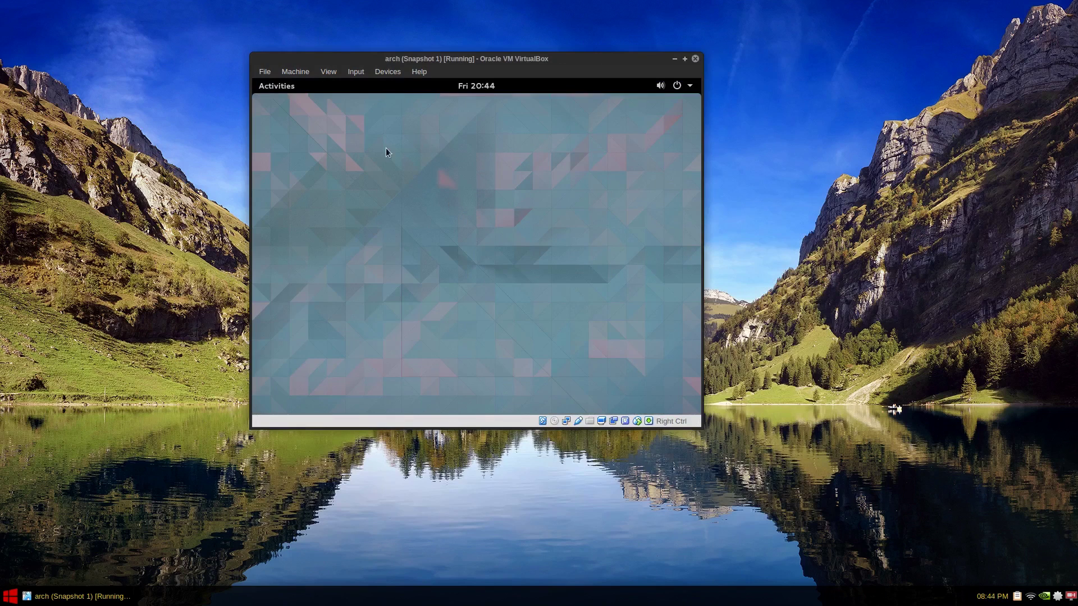
Step: Launch and close Videos from the app grid's second page, then open Files from the dash
click(260, 87)
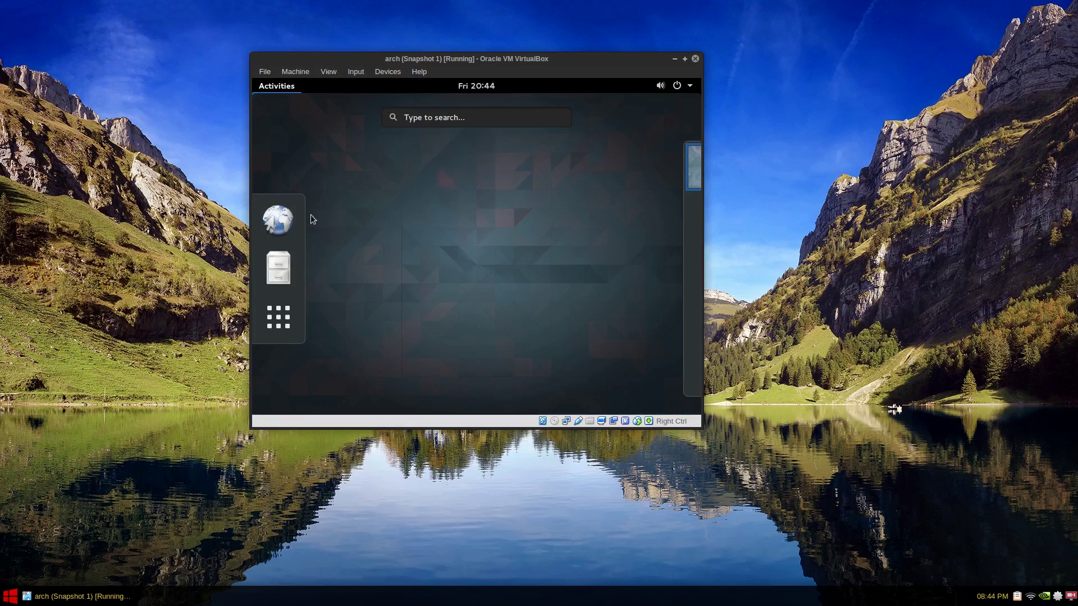
click(272, 317)
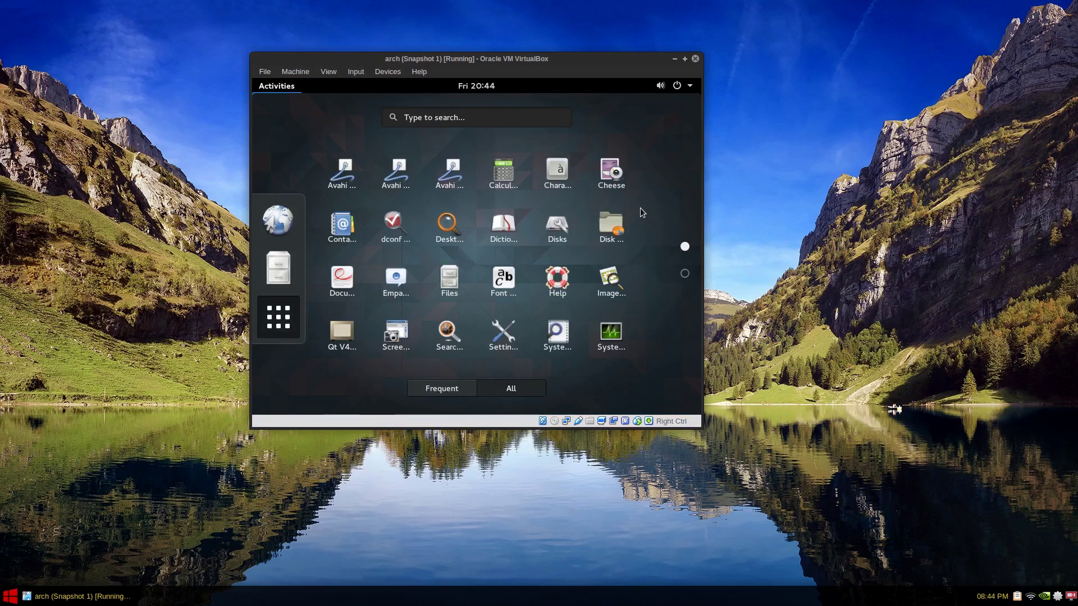
scroll(642, 212, down, 1)
scroll(605, 264, up, 1)
scroll(605, 264, down, 1)
click(396, 173)
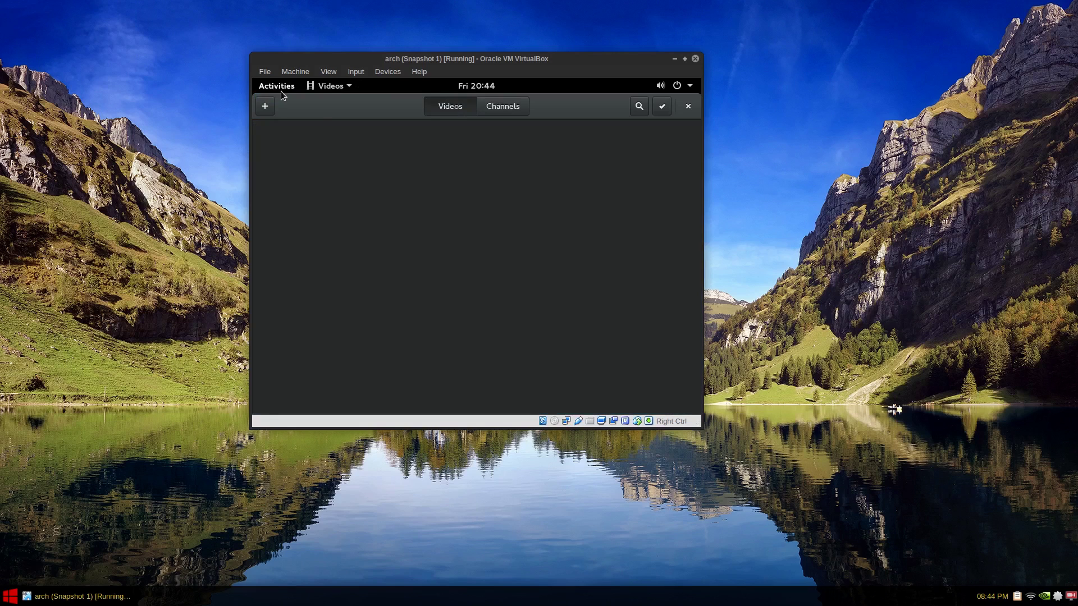
click(685, 110)
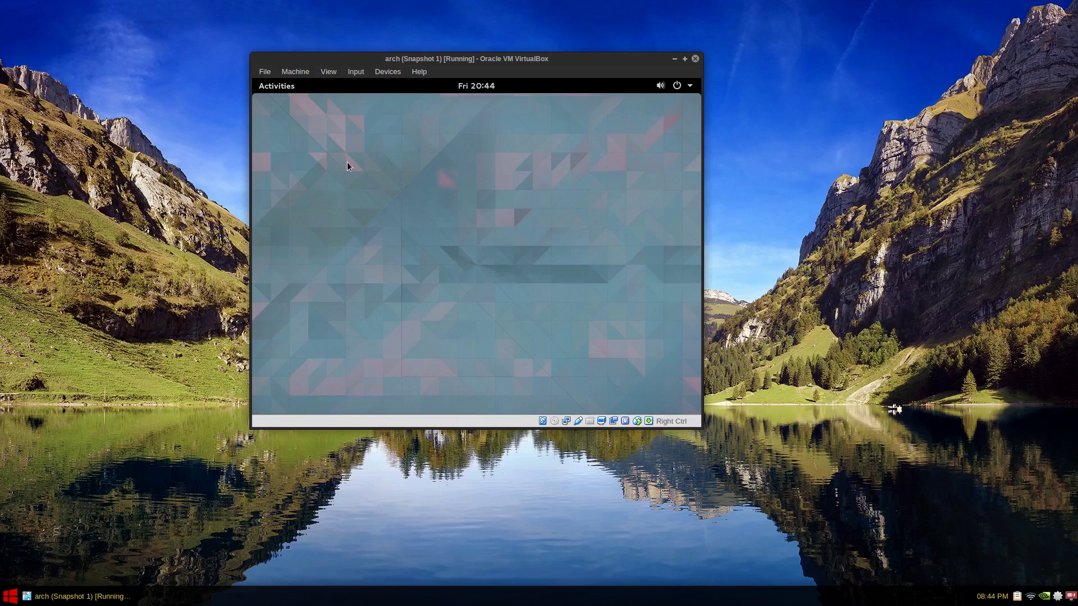
click(267, 91)
click(280, 268)
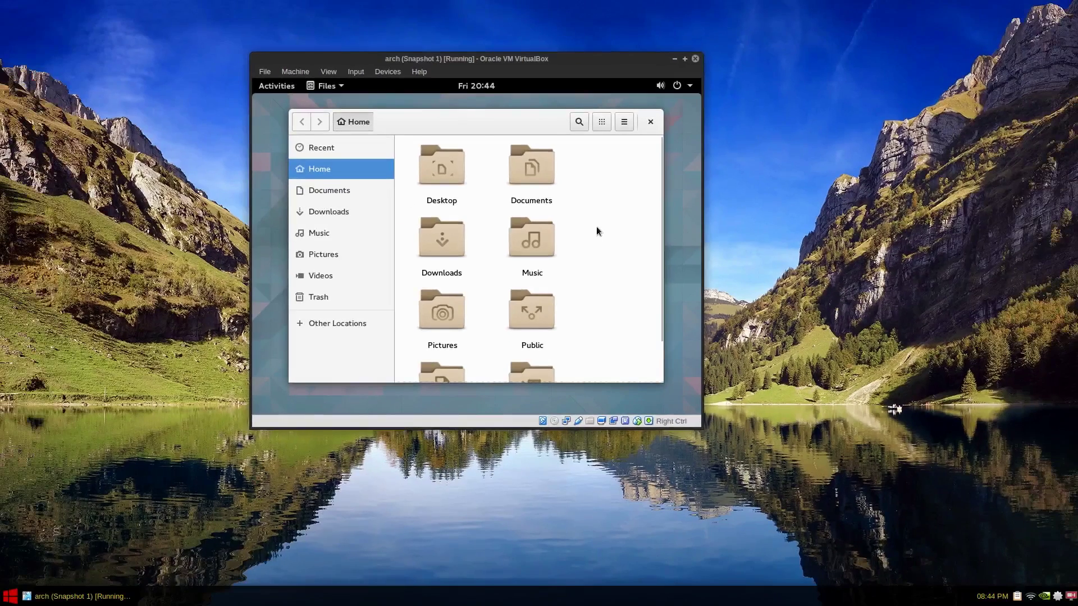
Step: Shrink Files icons, browse Other Locations, the inaccessible vbox share and Computer, then close Files
key(ctrl+minus)
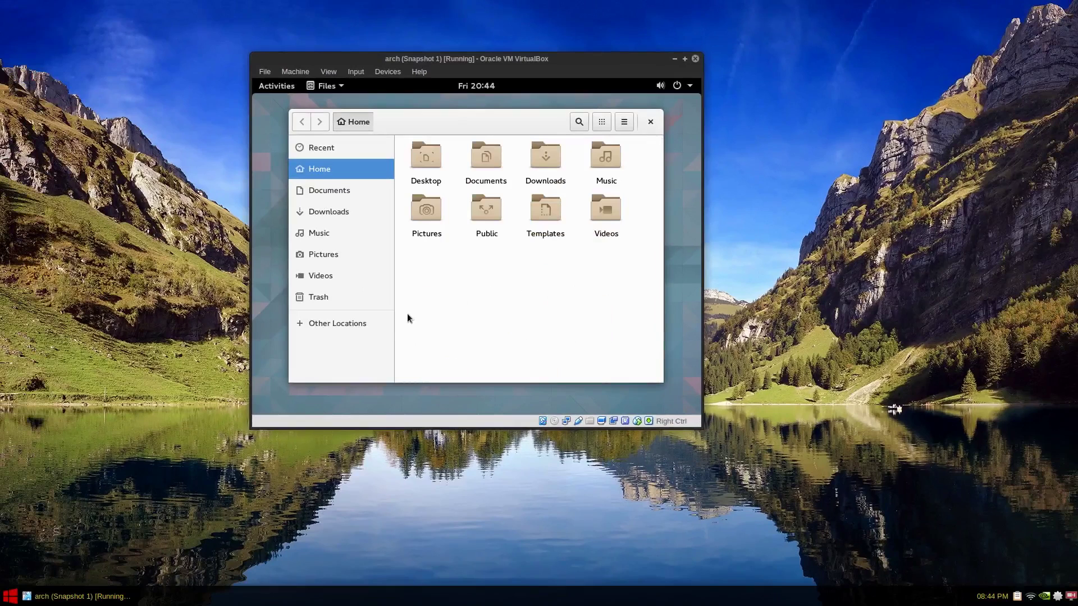
click(323, 322)
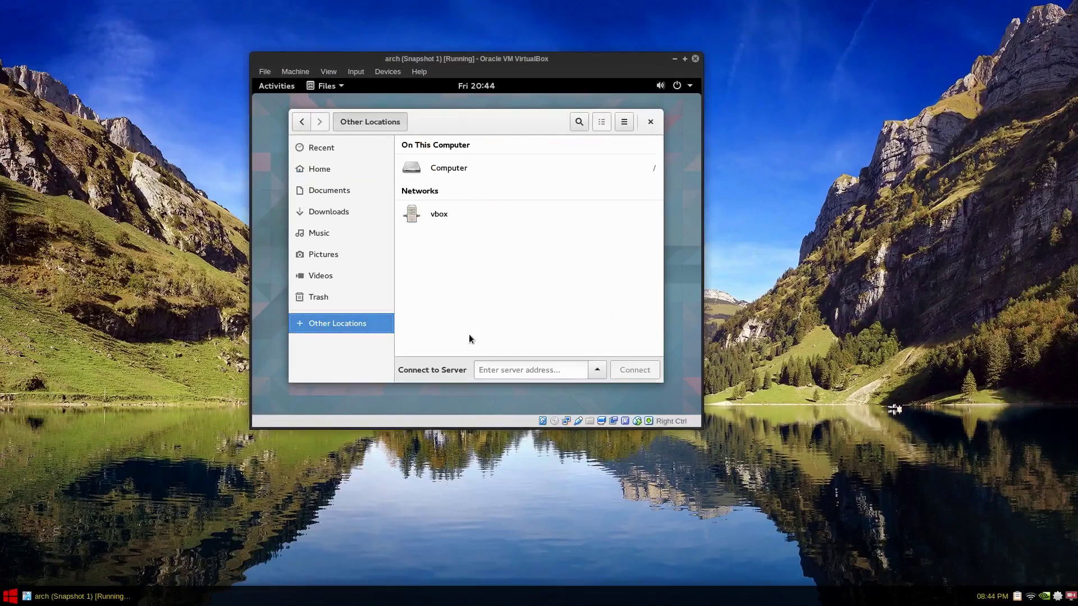
click(434, 218)
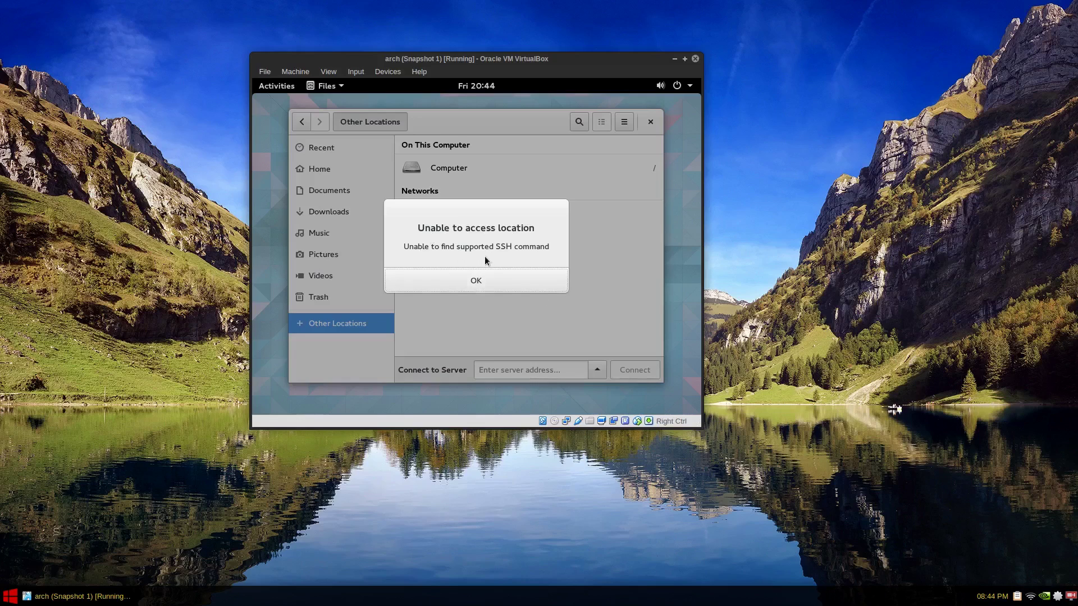
click(503, 281)
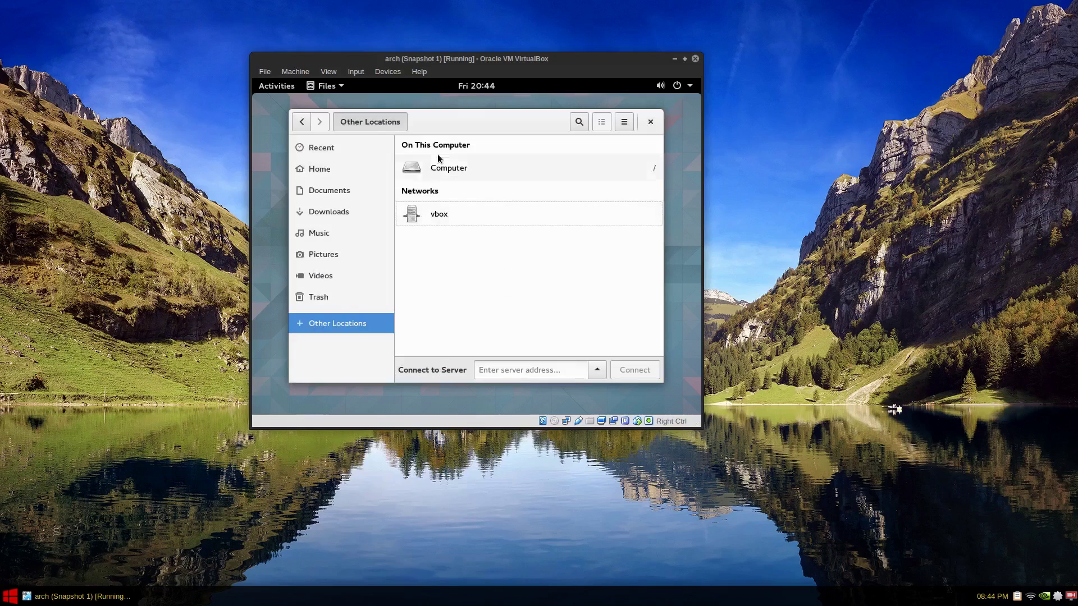
click(438, 172)
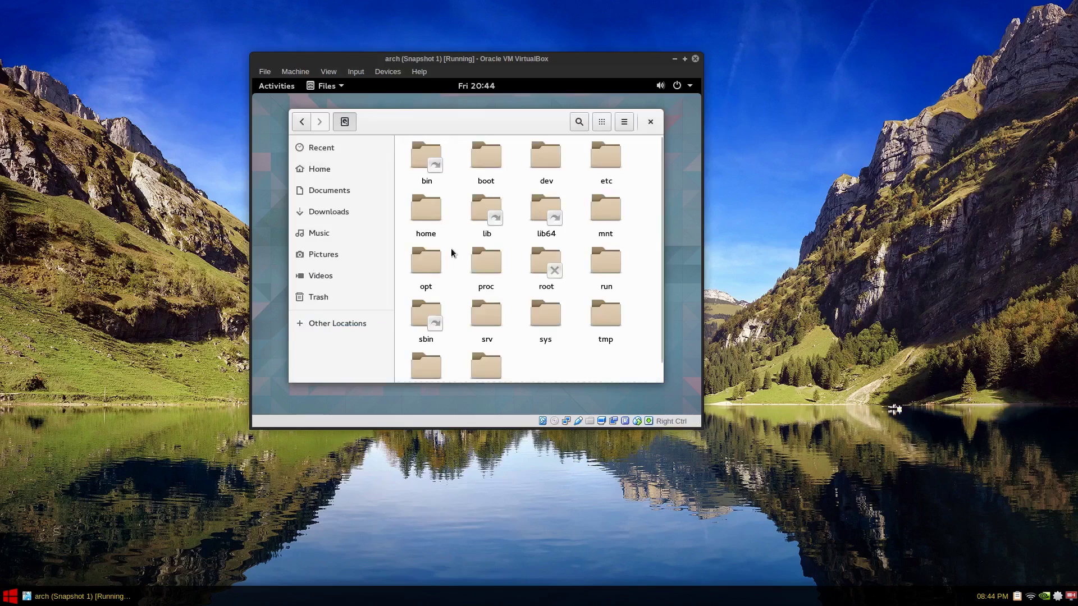
click(344, 323)
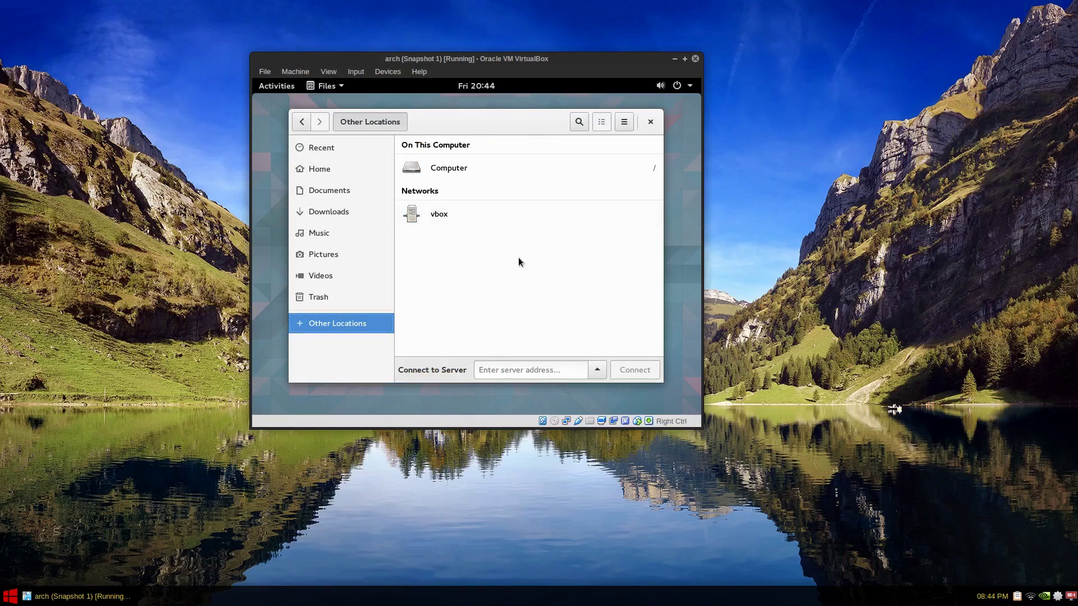
click(319, 174)
click(650, 122)
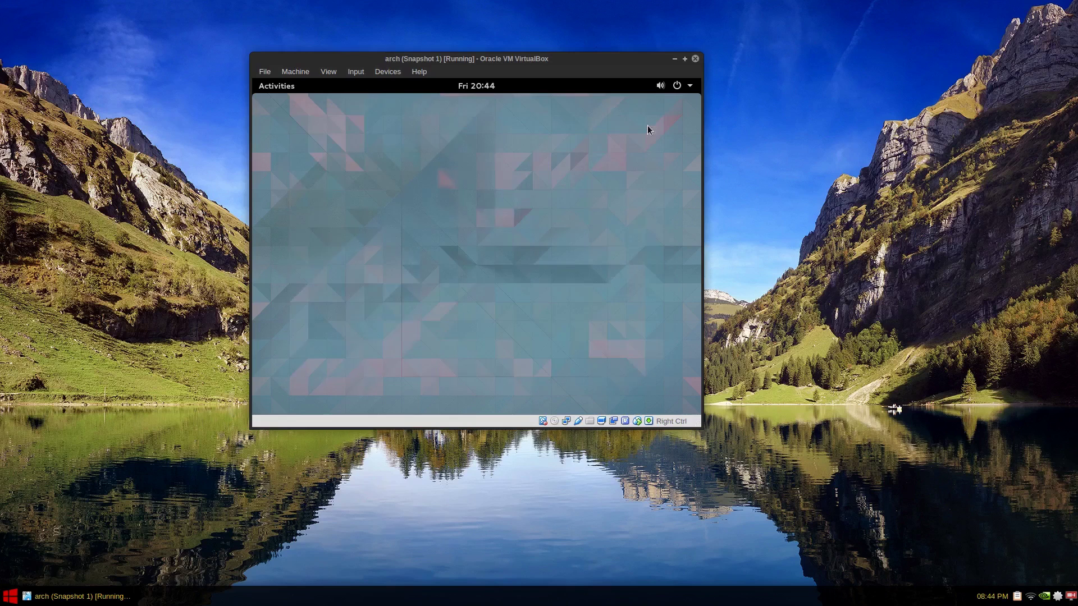
click(258, 89)
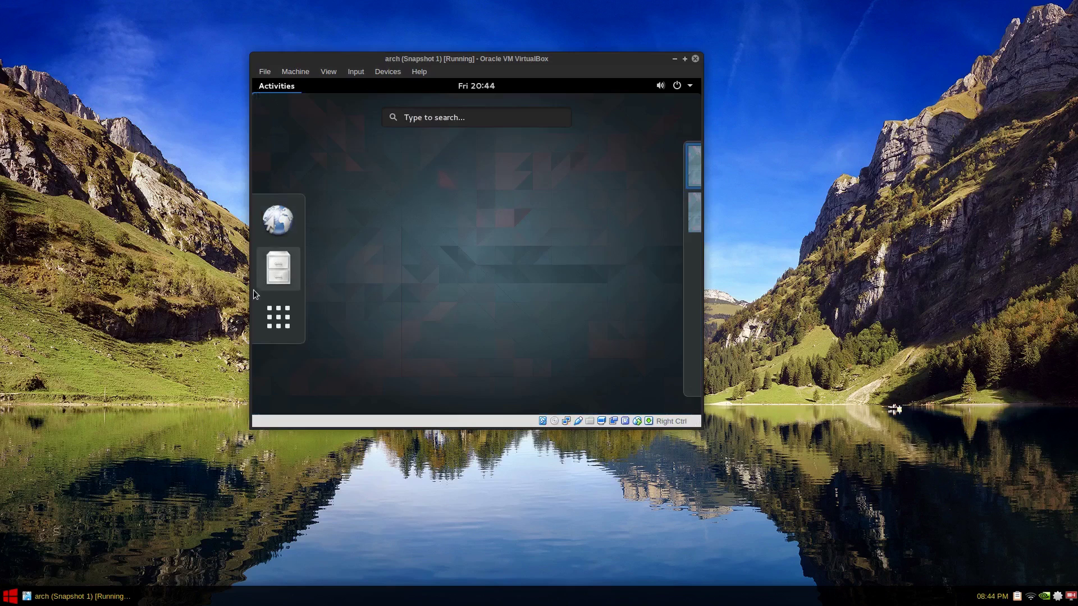
Step: Launch Terminal from the app search and view its About information
click(278, 317)
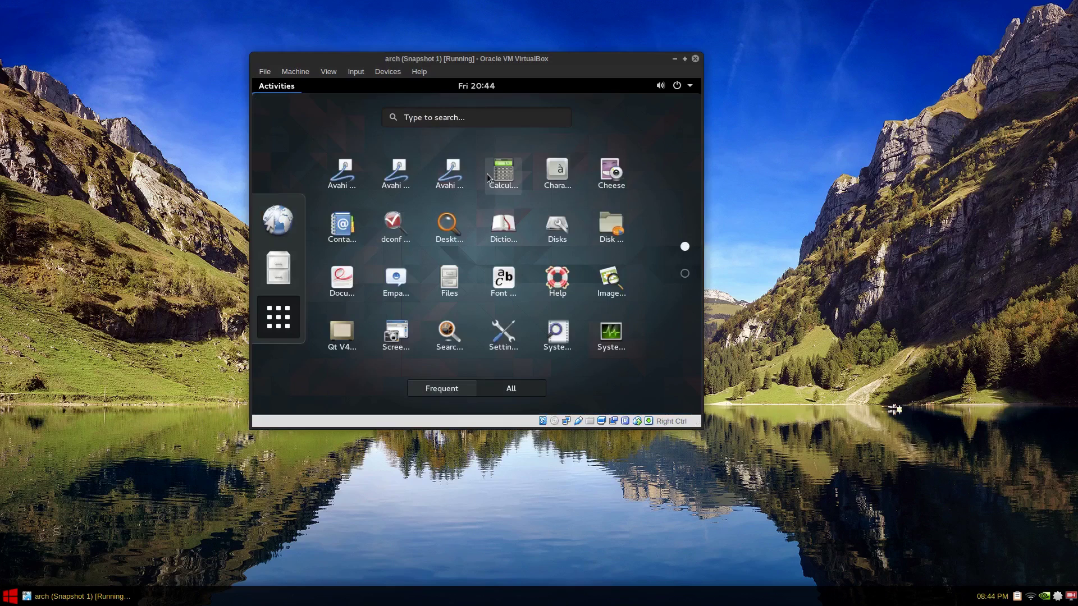
text(ter)
click(489, 191)
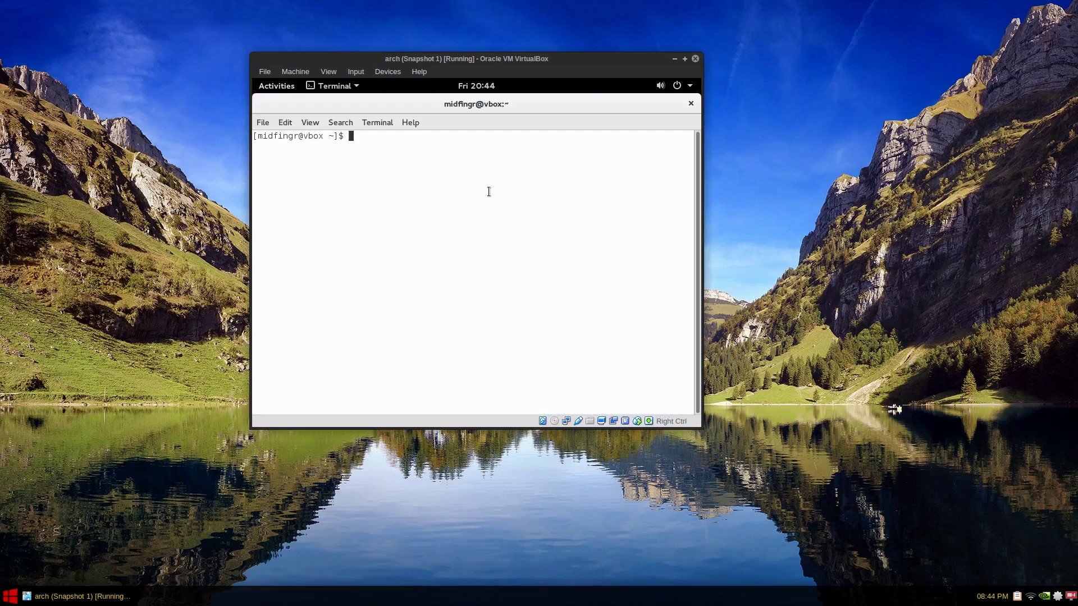
click(410, 123)
click(426, 156)
click(583, 145)
Step: Rename the default profile to the user's name and set its cursor shape to Underline
click(288, 125)
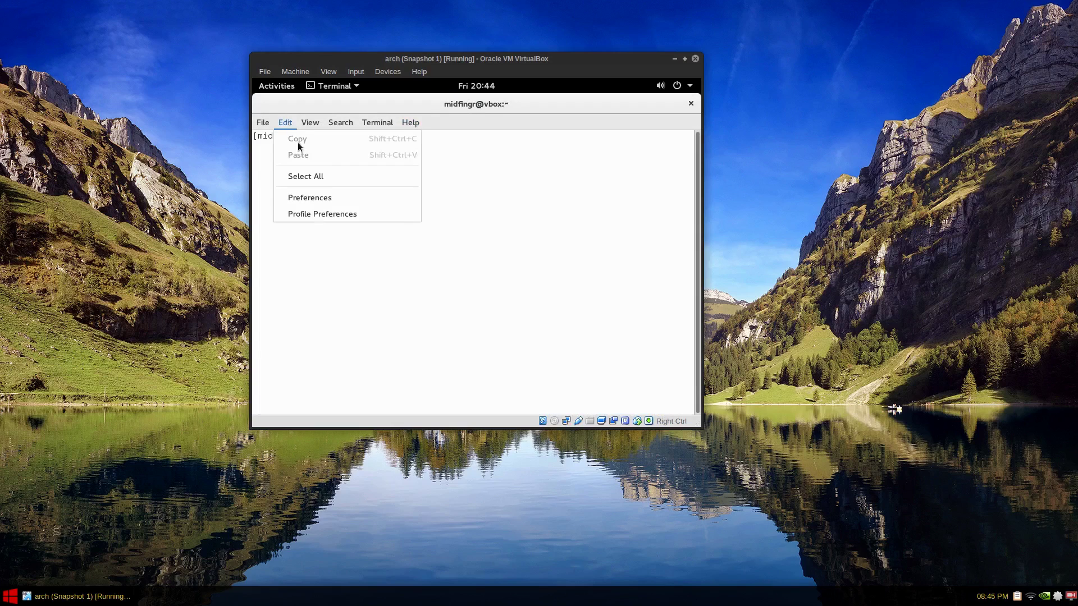
click(336, 212)
double_click(428, 177)
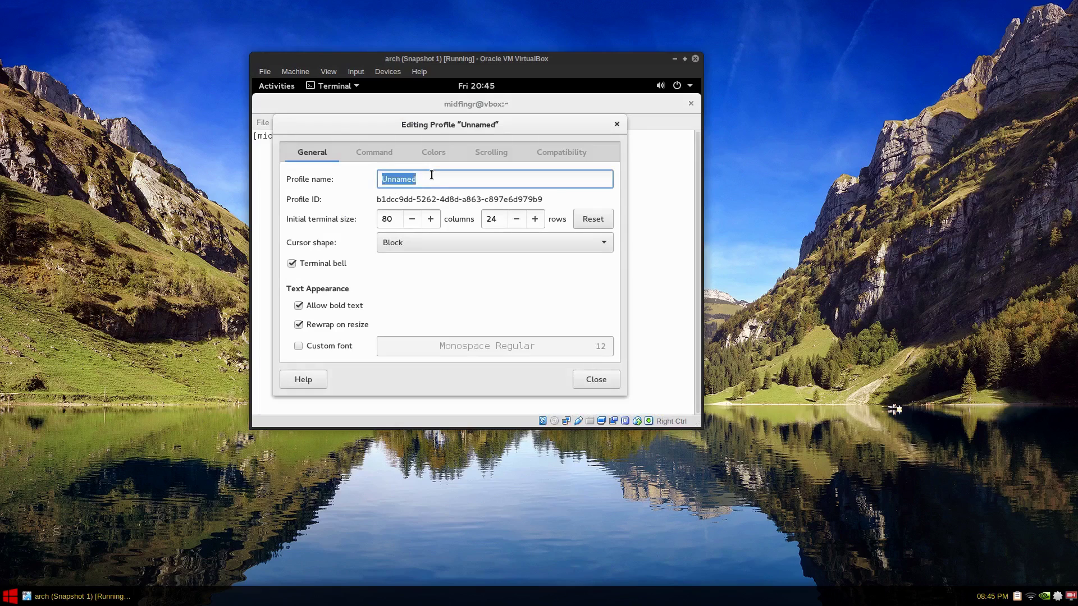
text(midfingr)
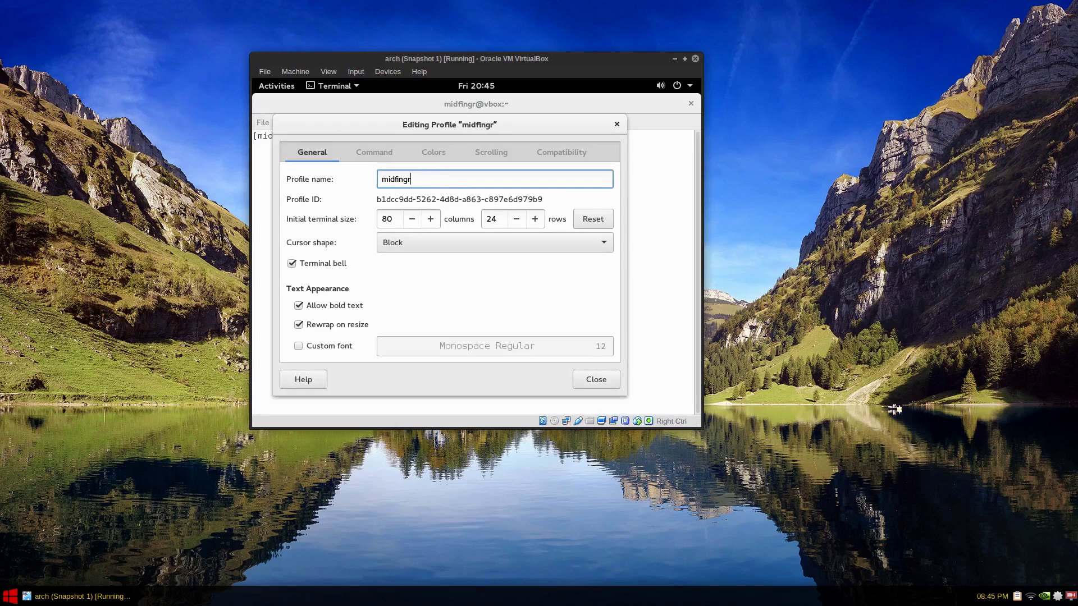
click(442, 247)
click(437, 279)
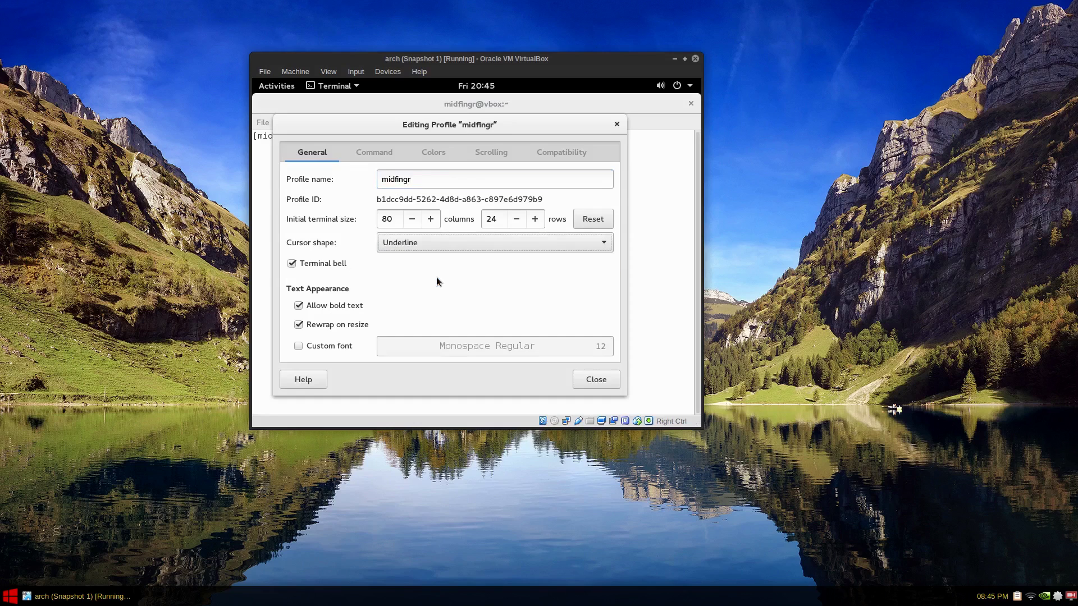
Step: Turn off system theme colours and apply the White on black scheme, keeping the Custom palette
click(376, 156)
click(413, 155)
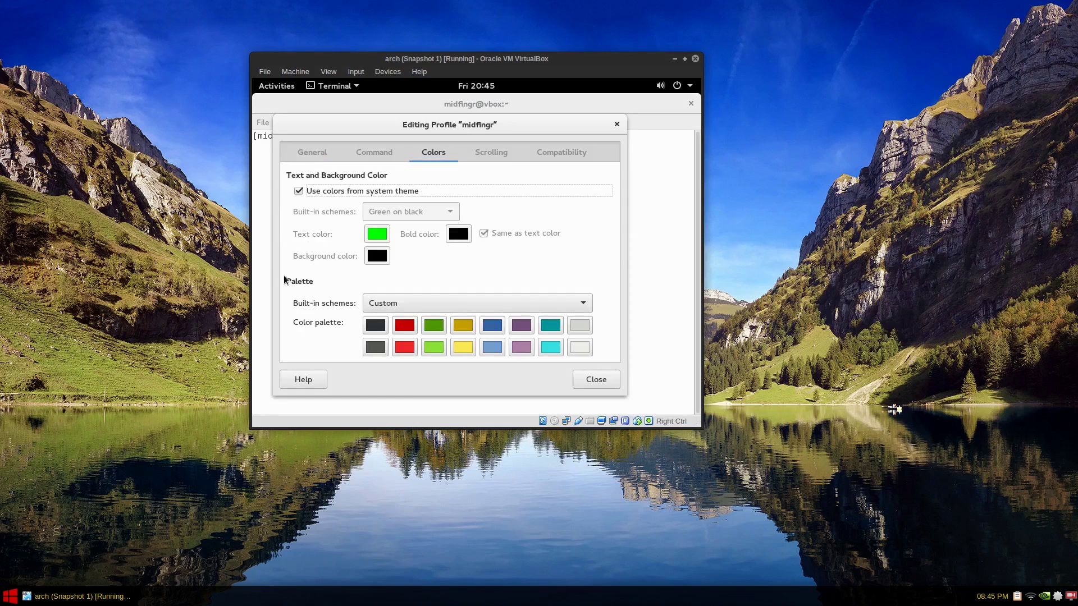
click(332, 192)
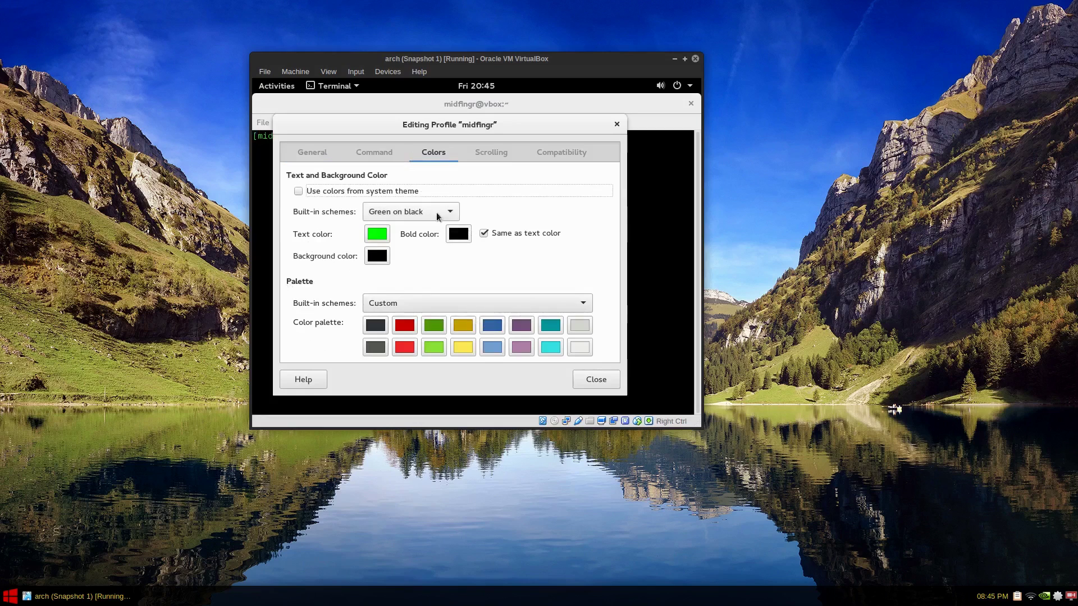
click(426, 214)
click(416, 230)
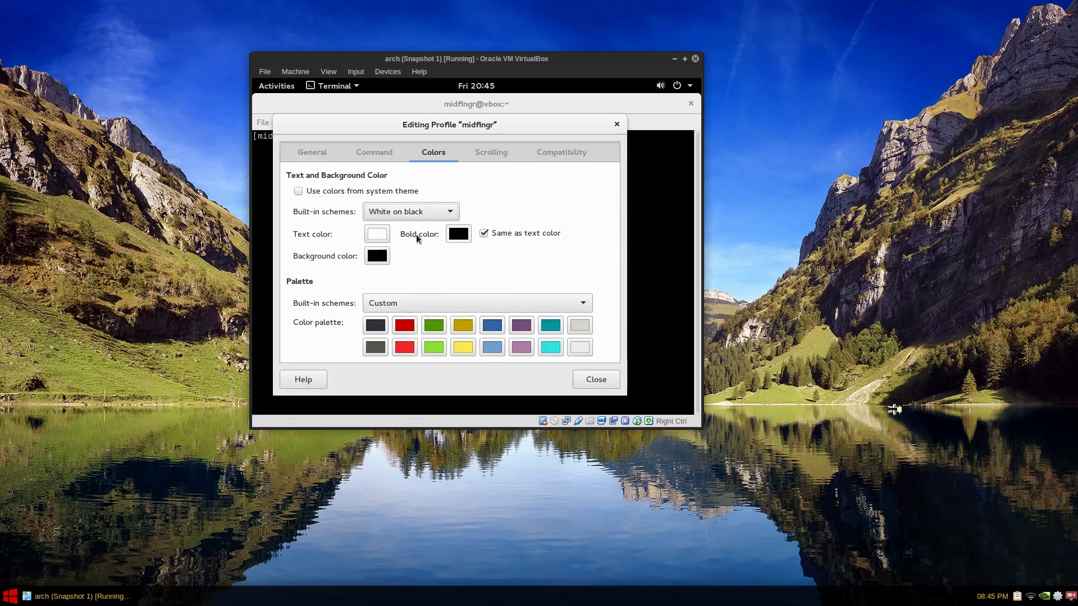
click(468, 302)
click(468, 302)
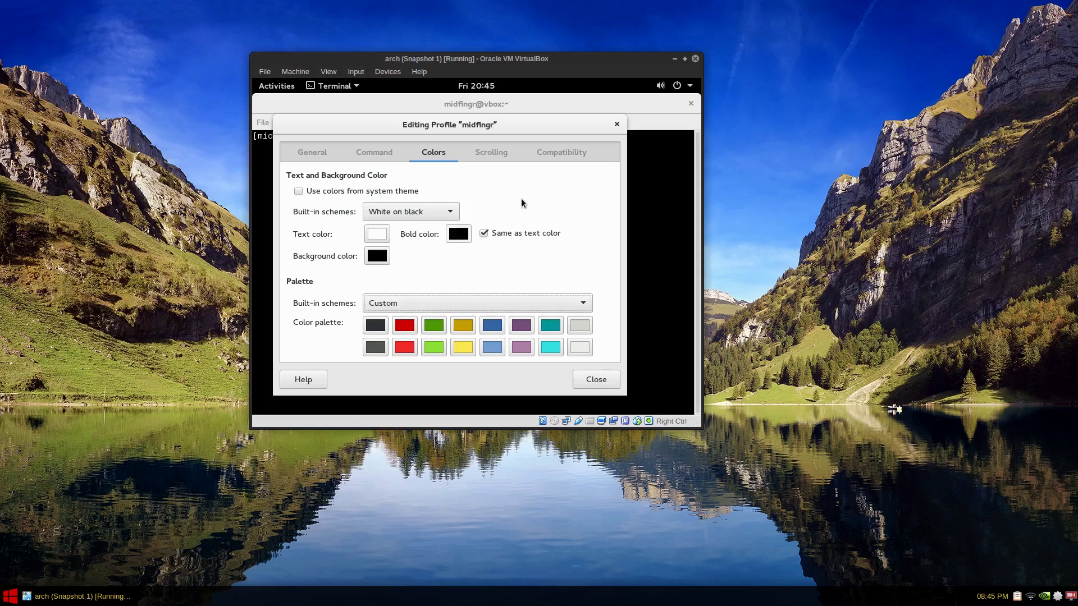
Step: Look through the Scrolling, Compatibility, Command and Colors profile tabs, ending on General
click(512, 149)
click(579, 155)
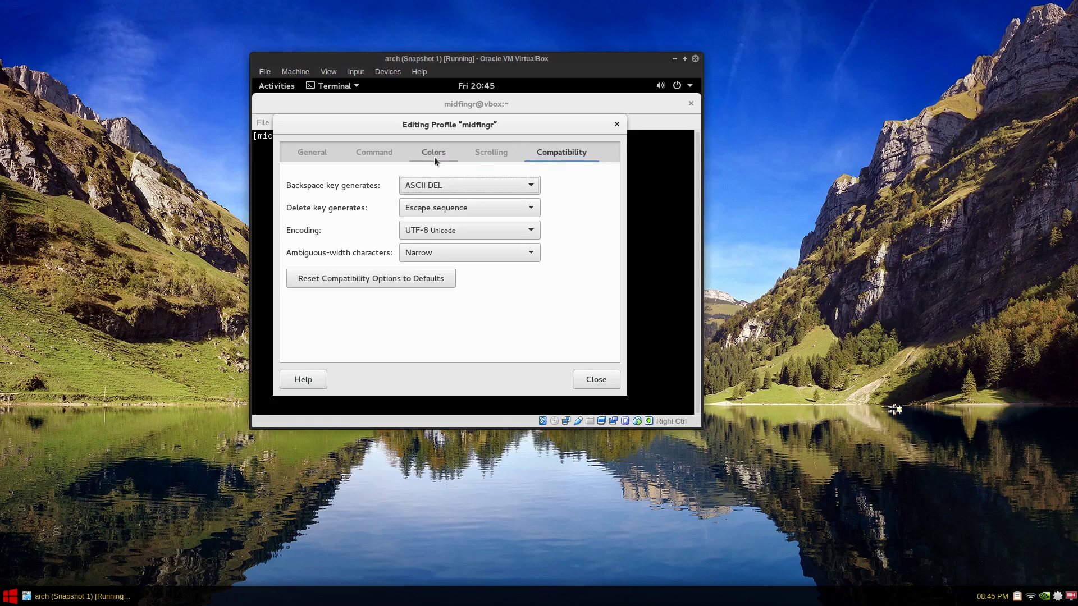
click(368, 155)
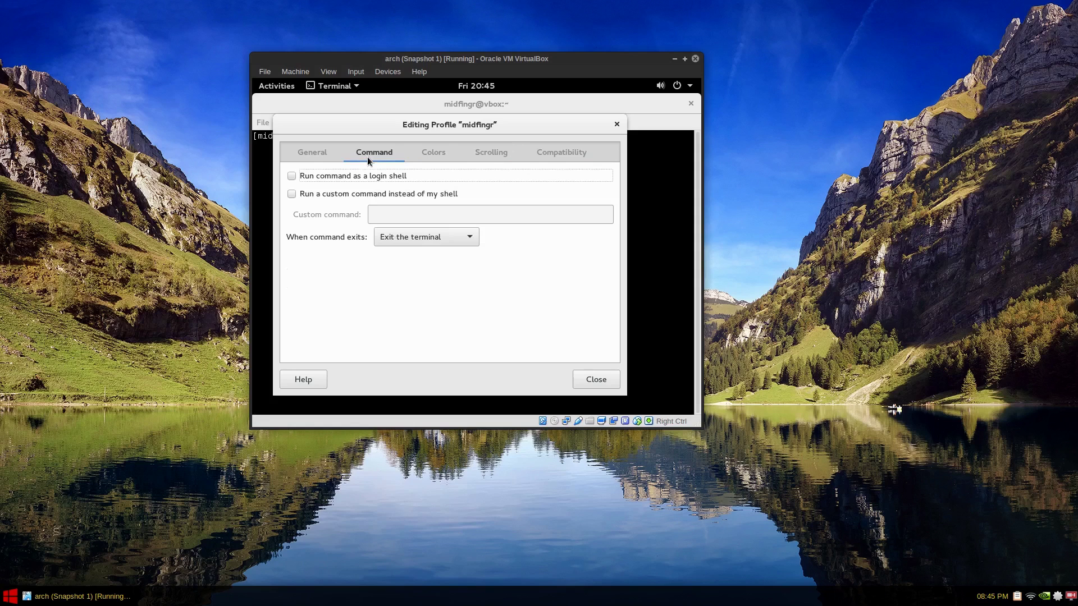
click(320, 152)
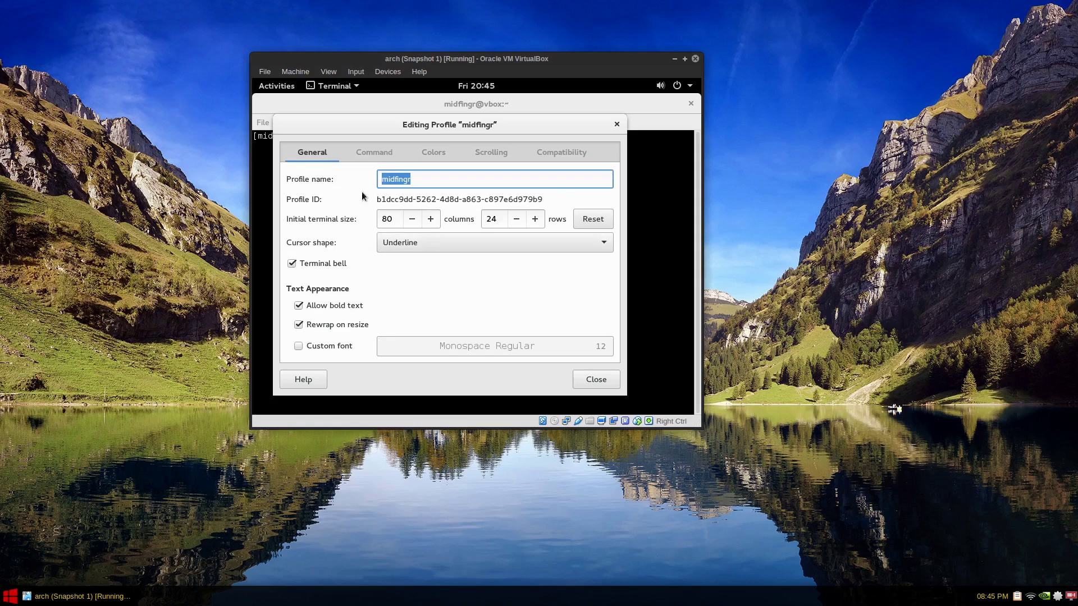
click(362, 153)
click(439, 158)
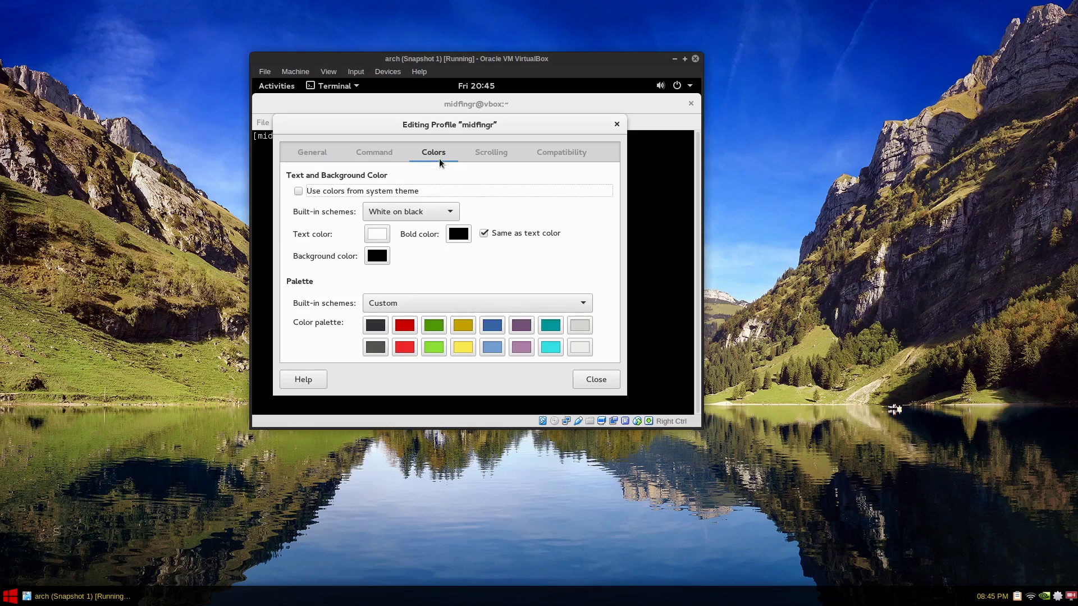
click(304, 157)
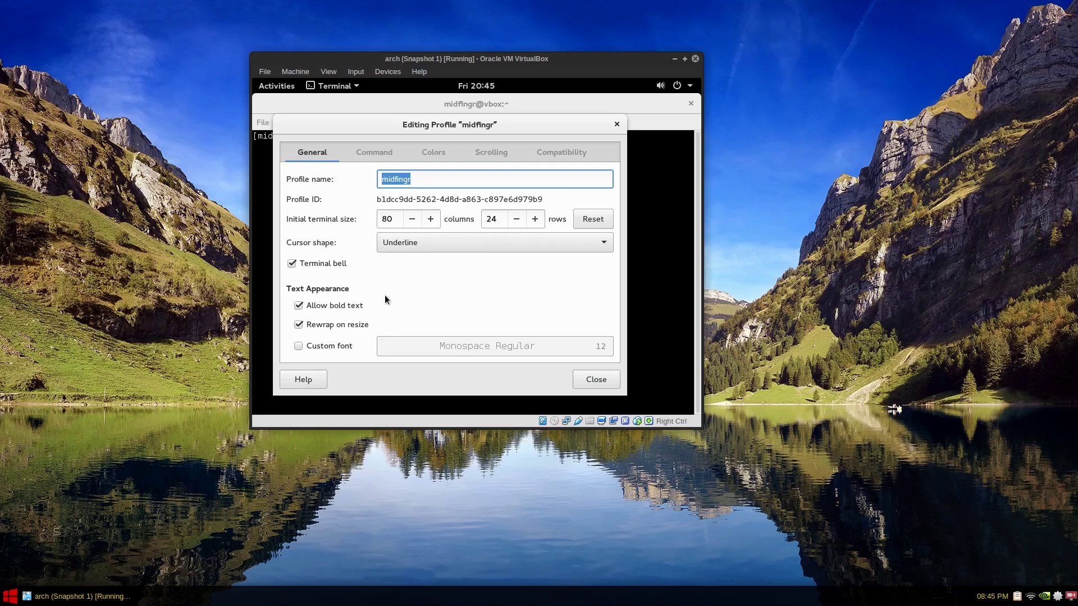
Step: Close the profile editor and uncheck 'Show menubar by default in new terminals' in Preferences
click(591, 373)
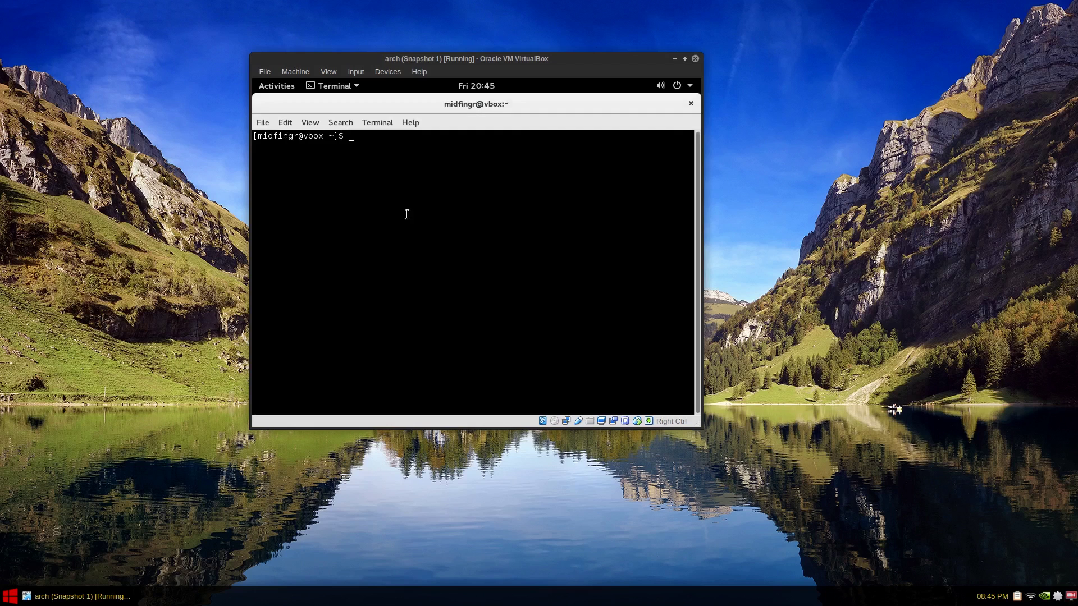
click(292, 121)
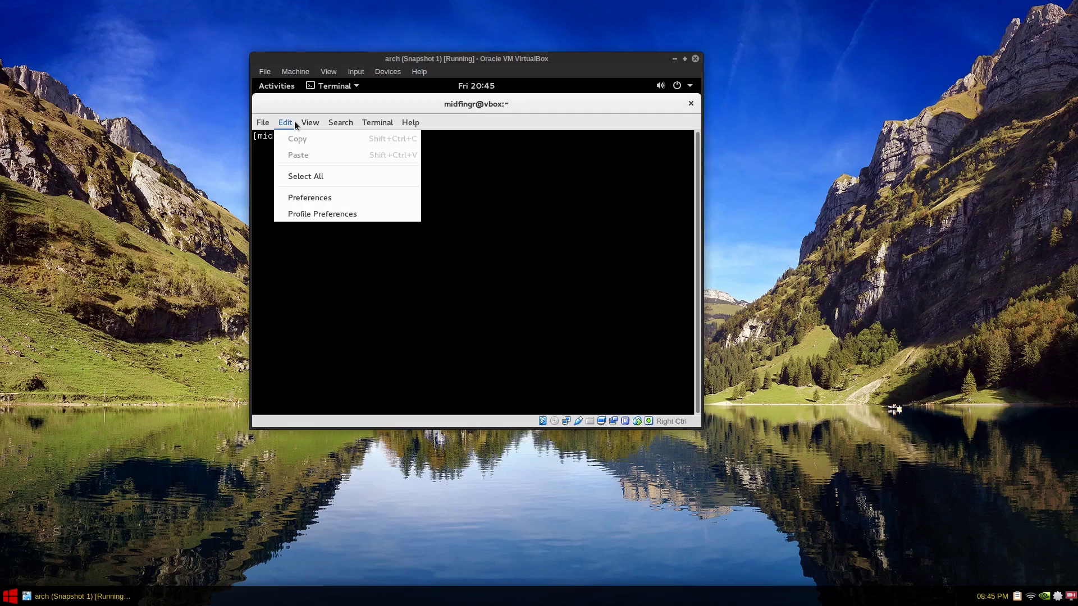
click(341, 201)
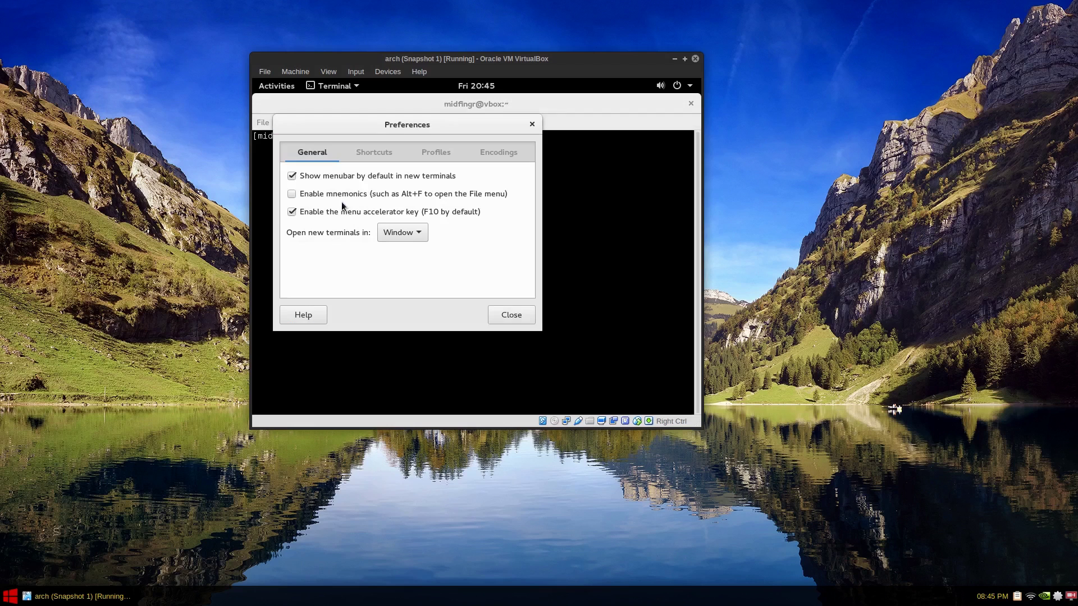
click(361, 178)
Step: Glance over the Shortcuts, Profiles and Encodings tabs, then close Preferences and the terminal
click(366, 157)
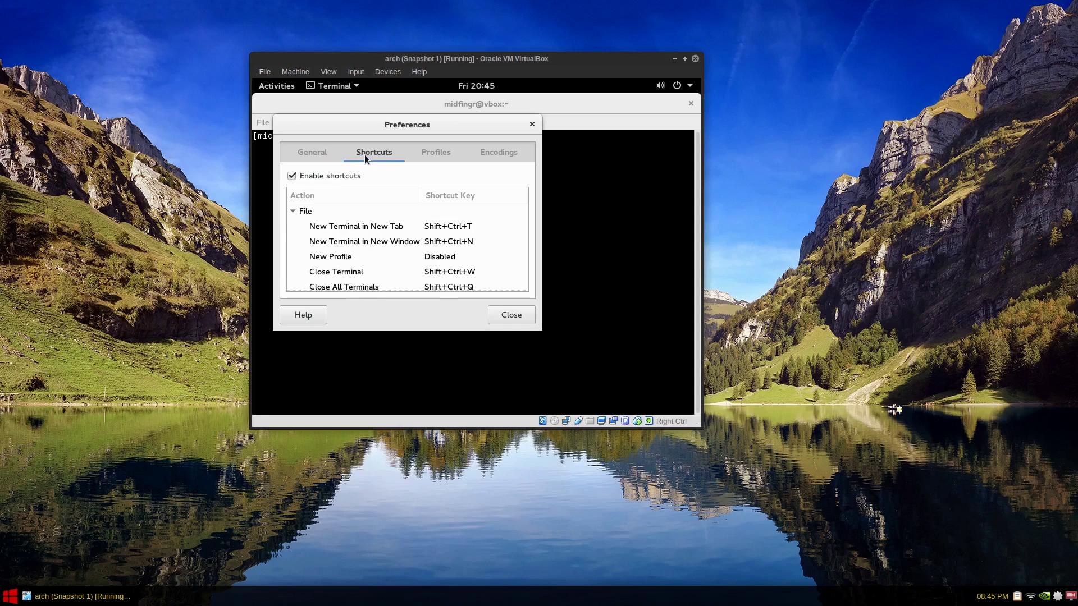
click(319, 156)
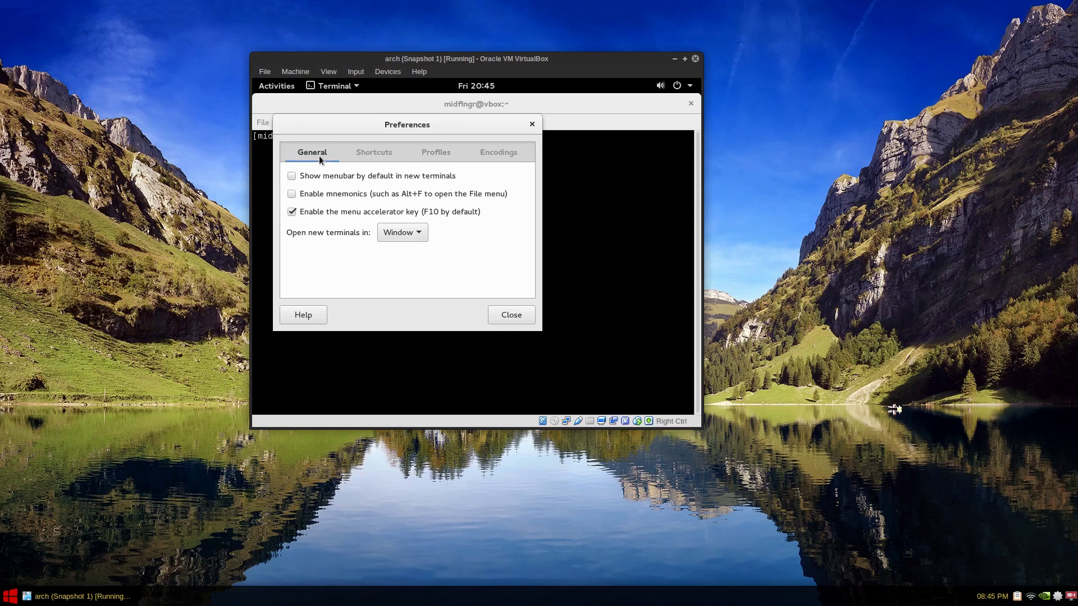
click(442, 156)
click(495, 157)
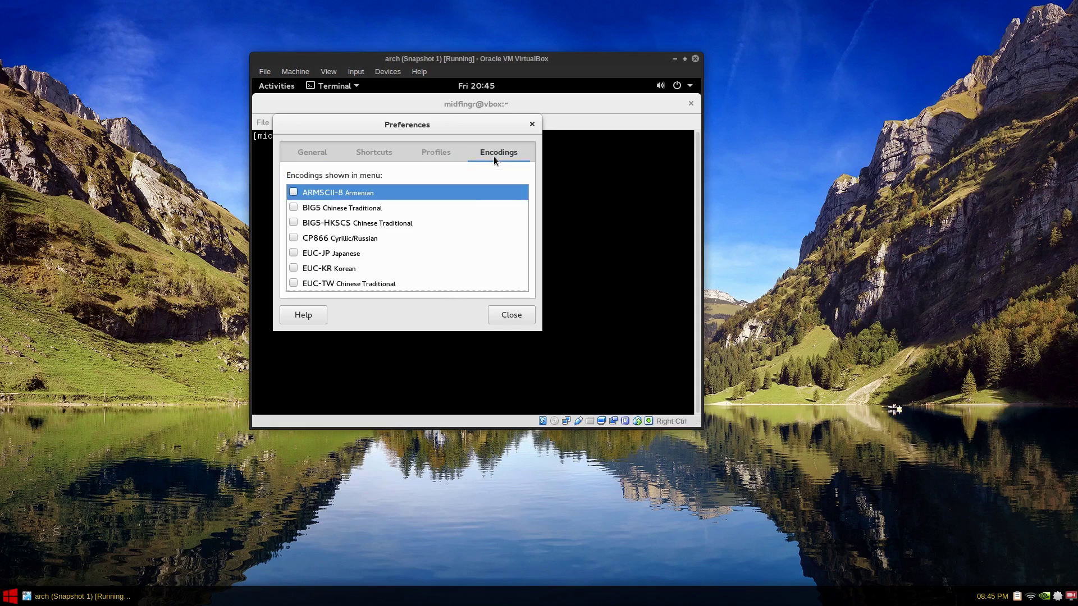
click(526, 312)
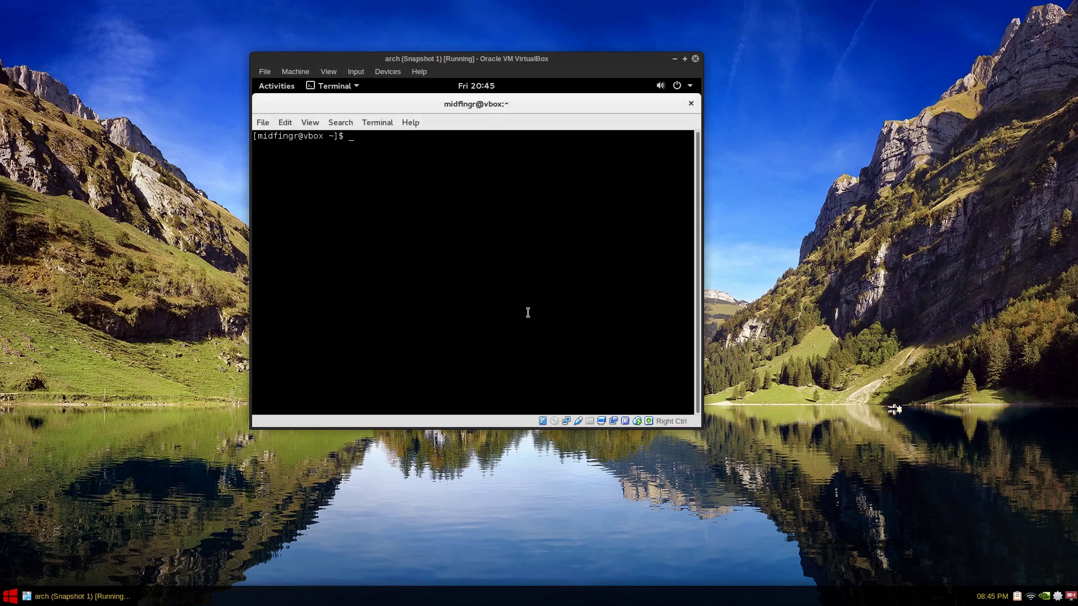
click(691, 105)
Step: Toggle the GNOME Activities overview, then put the Arch VM into full-screen mode
click(263, 85)
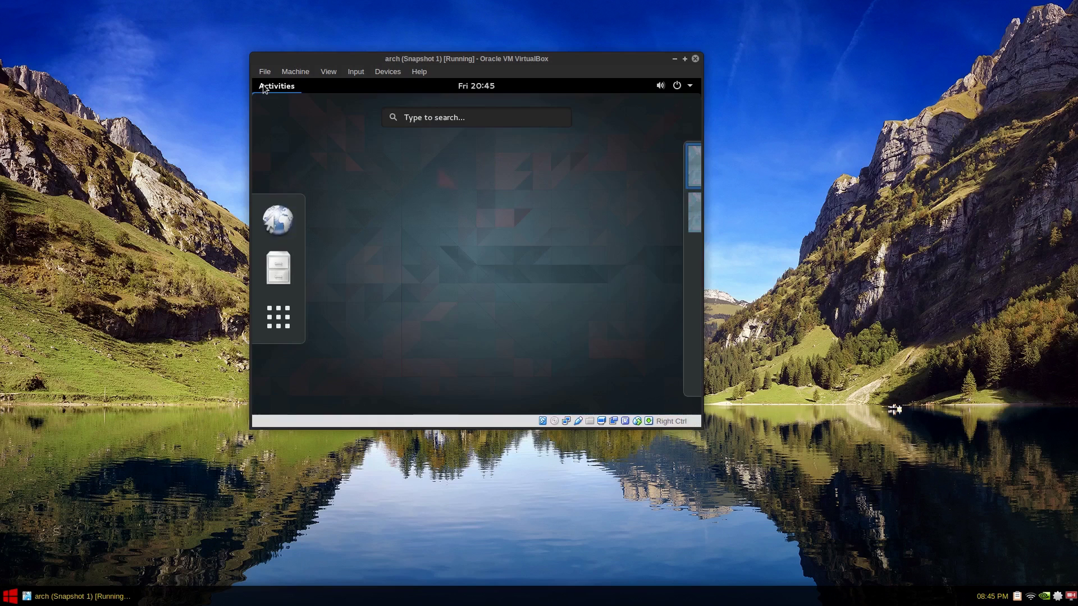
click(263, 86)
click(263, 86)
click(383, 190)
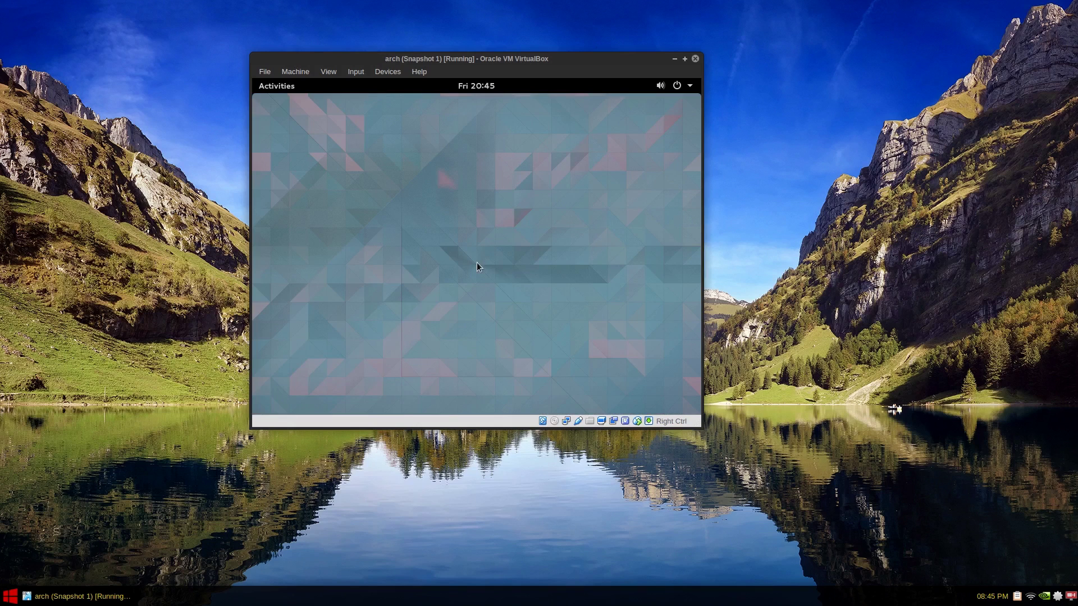
key(ctrl+f)
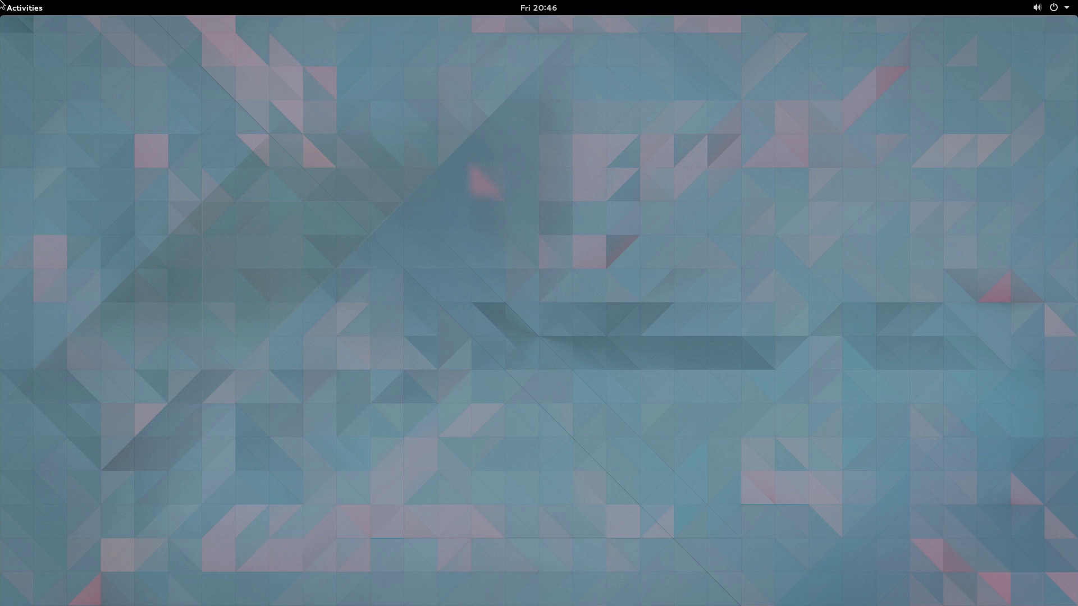
mouse_move(2, 6)
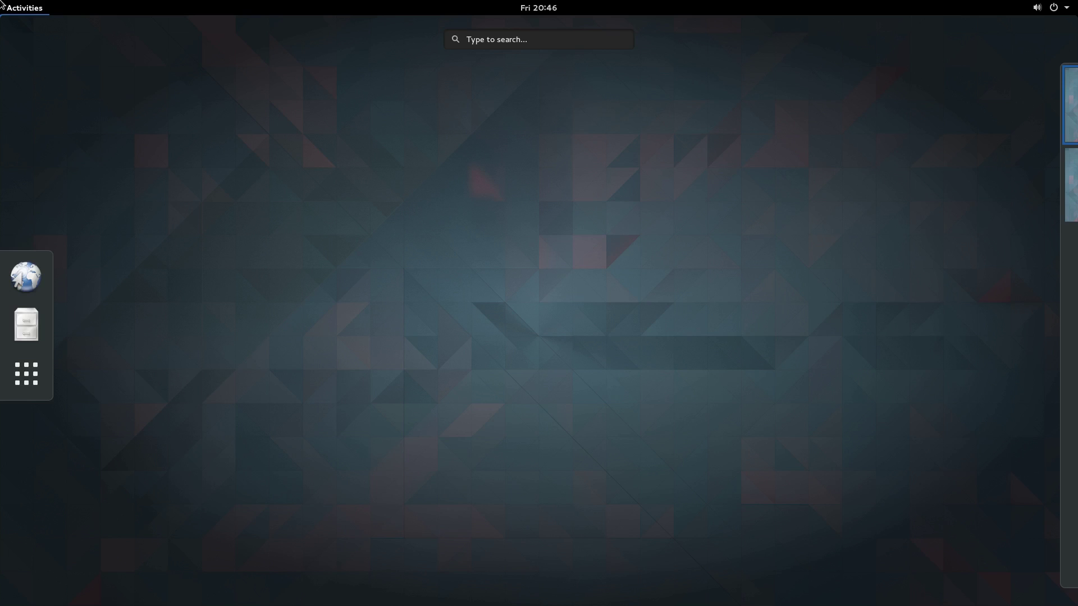
Step: Launch GNOME Web from the applications grid and view its About credits list
click(47, 380)
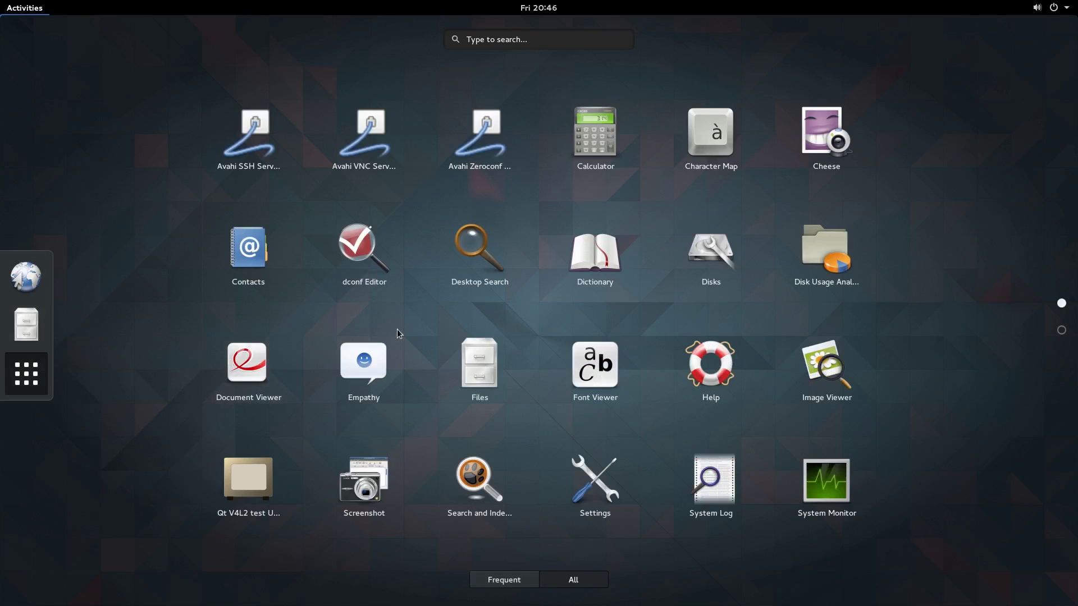
click(36, 279)
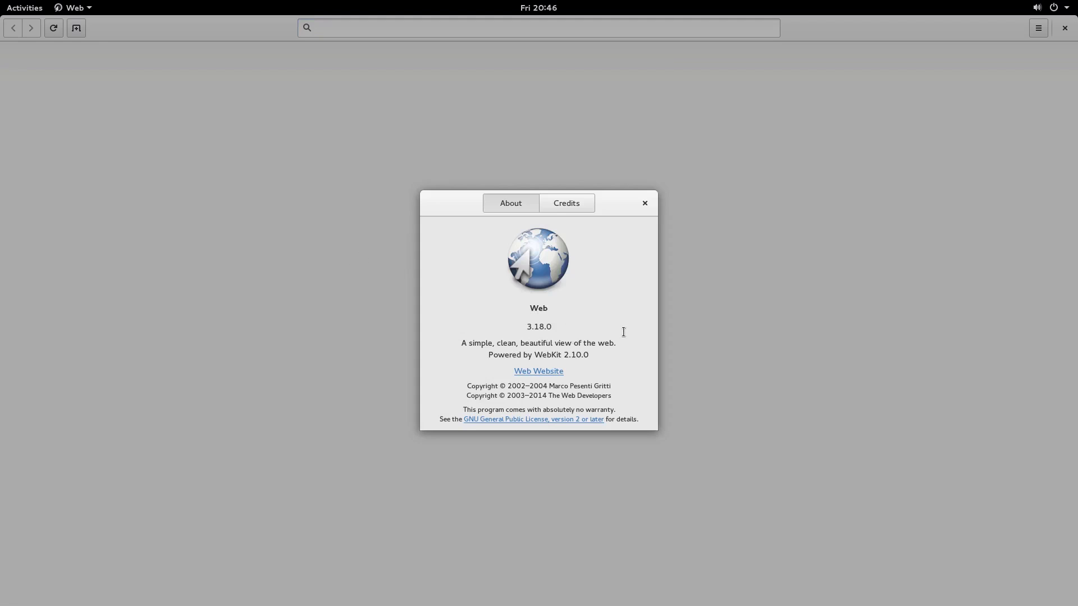
click(567, 203)
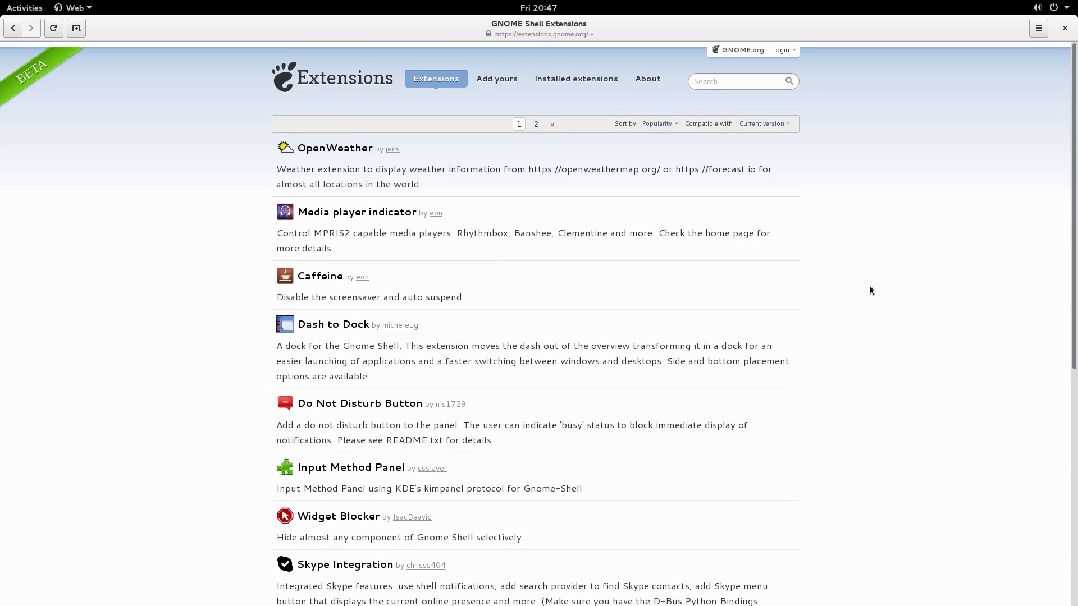
Step: Scroll through the extensions listing and open the OpenWeather extension page
scroll(870, 293, down, 2)
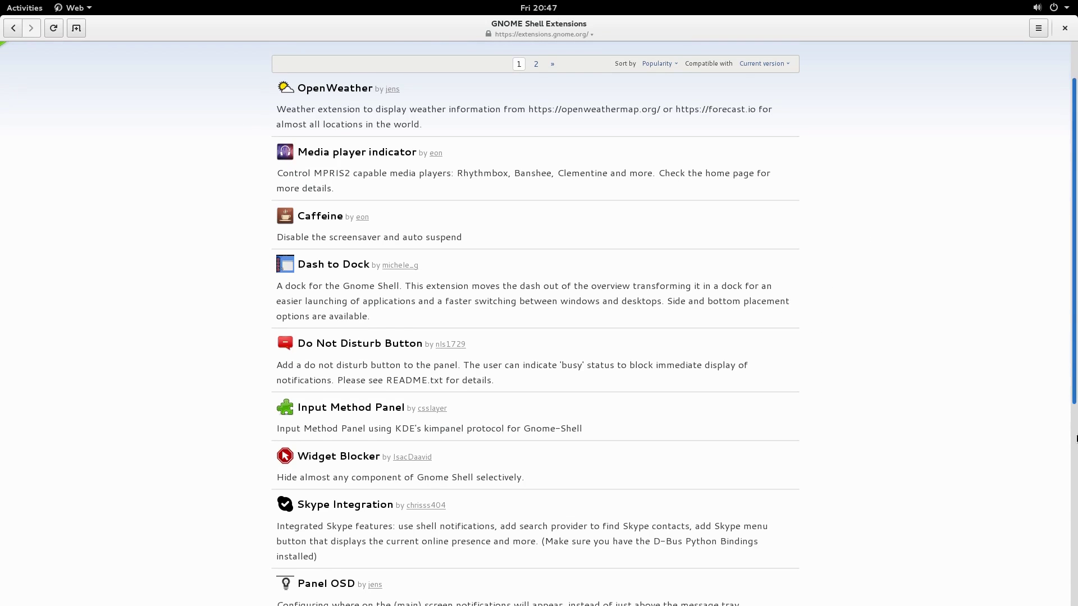
scroll(1077, 442, down, 10)
scroll(1070, 361, up, 11)
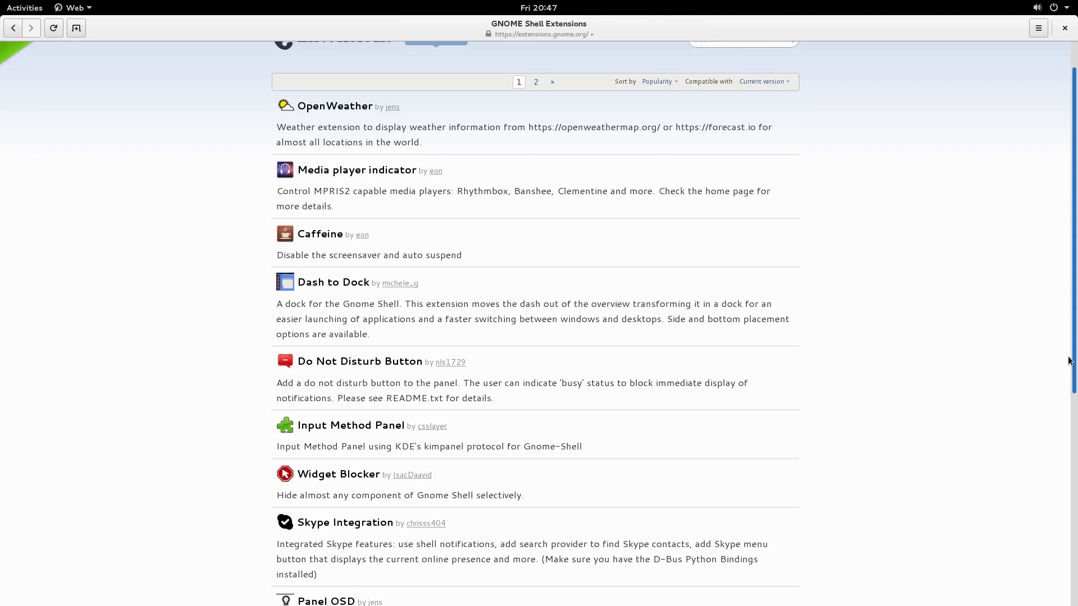
scroll(1069, 360, up, 2)
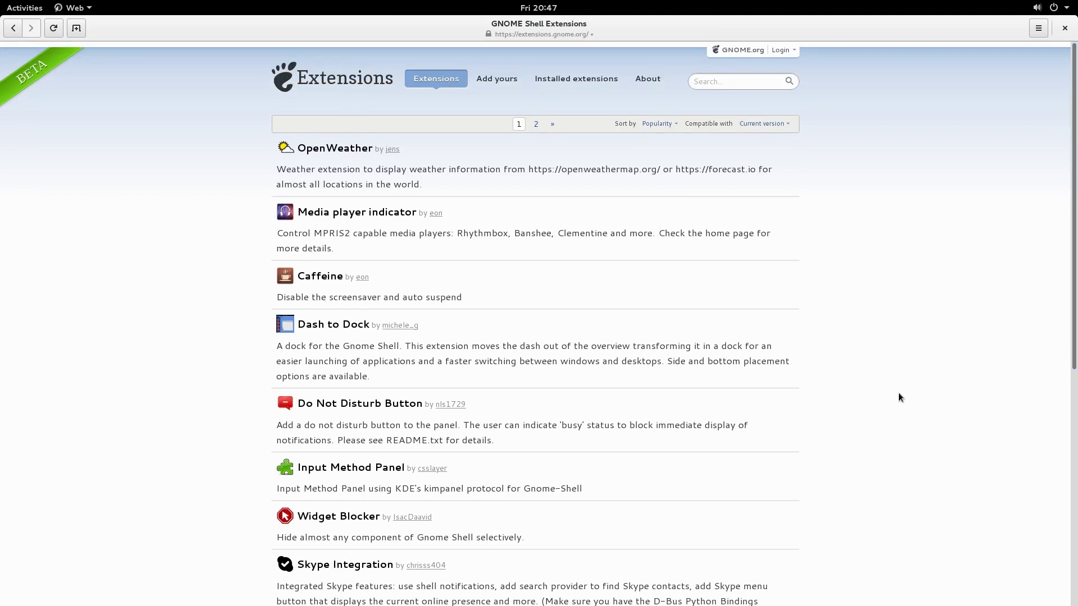
click(344, 150)
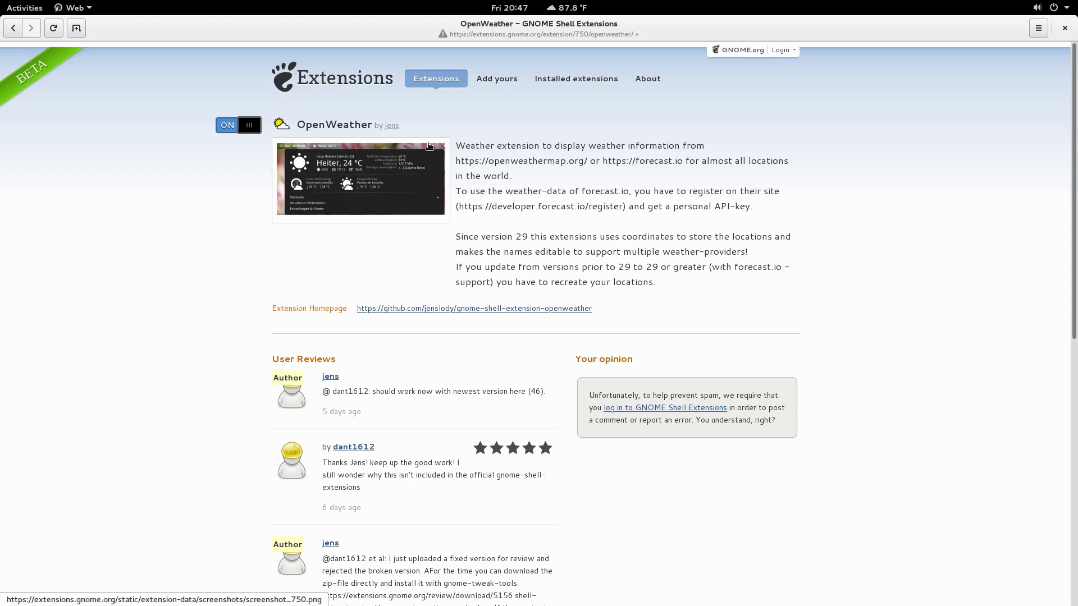
Step: Return to the list, then switch on and install the Dash to Dock extension
key(alt+Left)
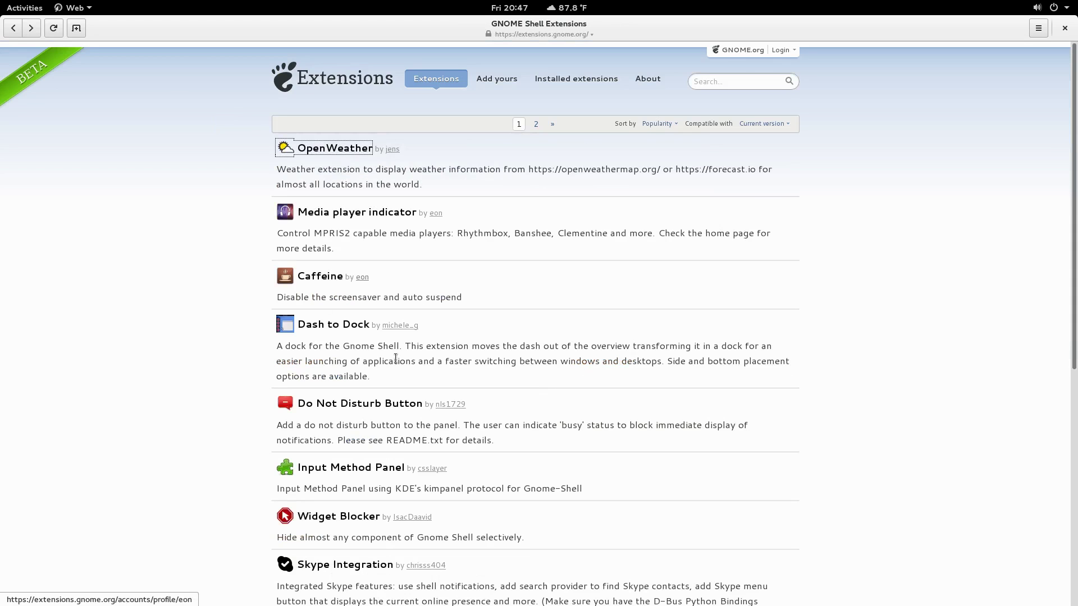
click(365, 324)
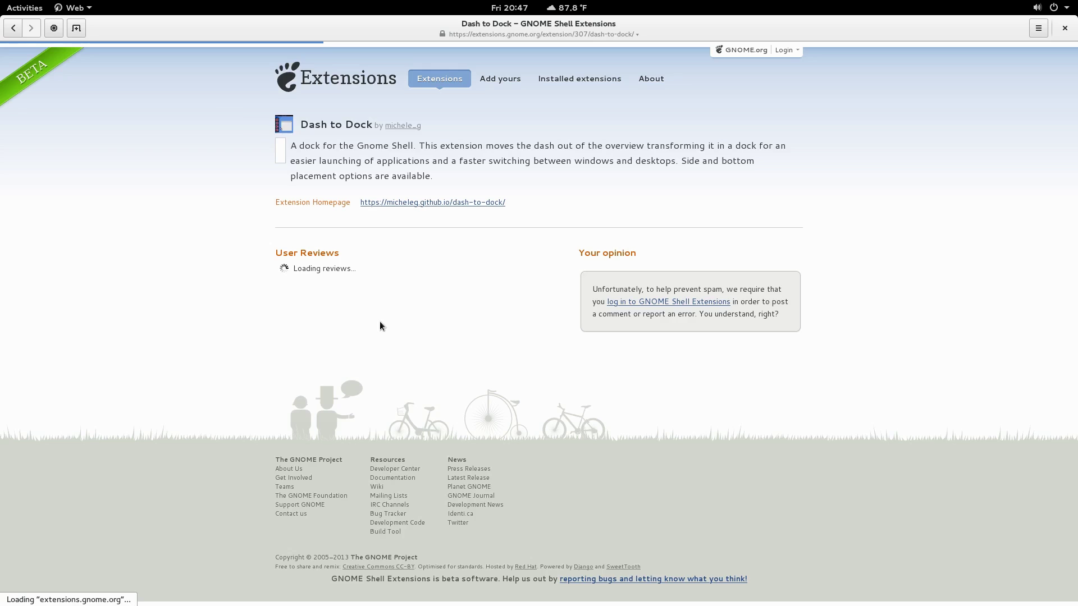
click(255, 127)
click(629, 341)
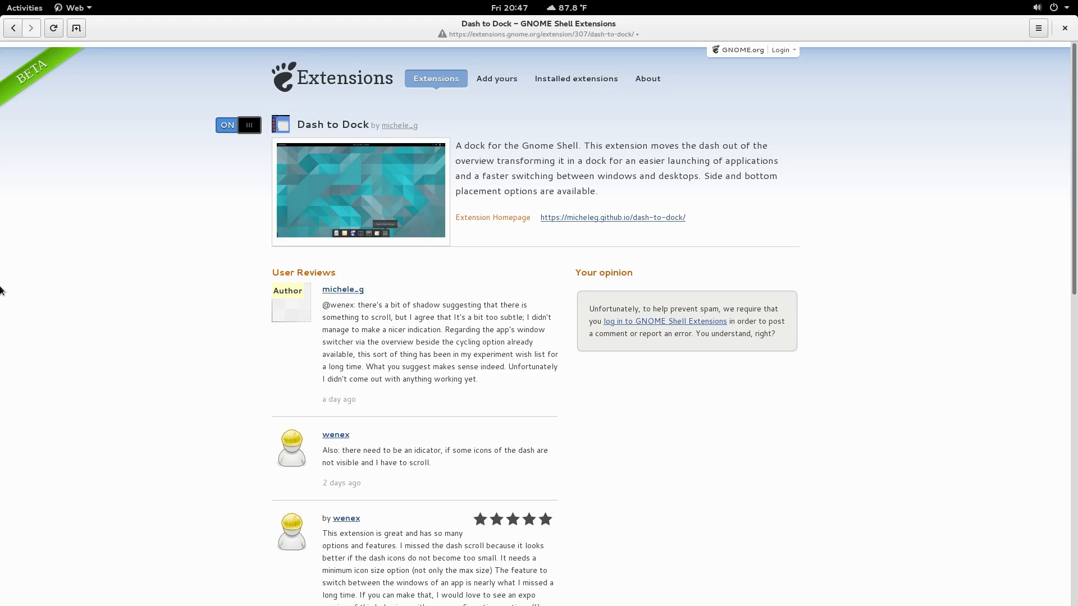
Step: Unmaximize the browser to try the new dock, re-maximize, and return to the scrolled extension list
drag(591, 28, 635, 245)
click(2, 371)
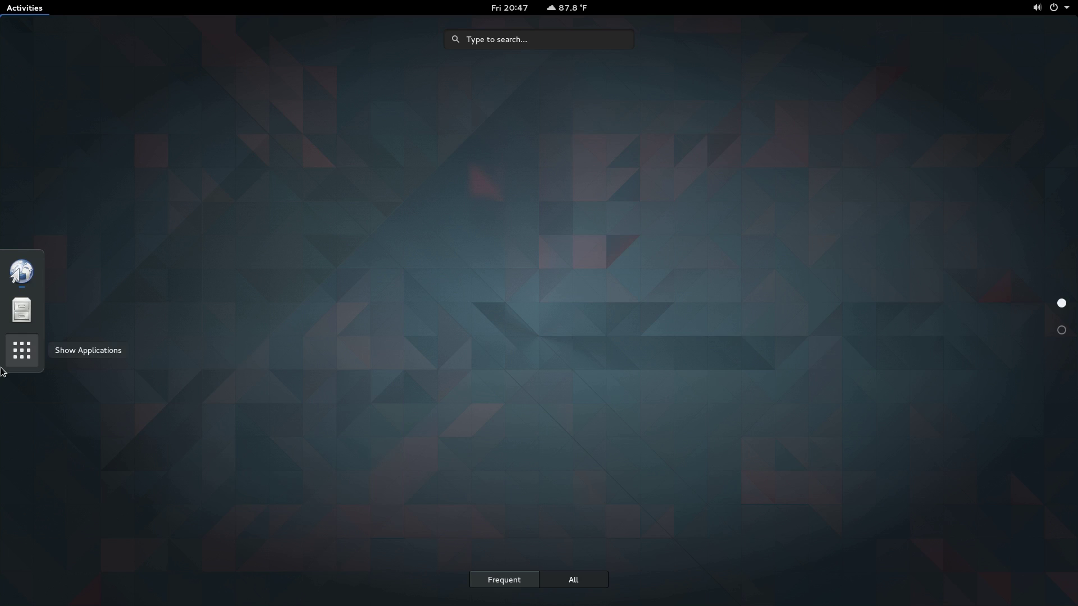
click(3, 372)
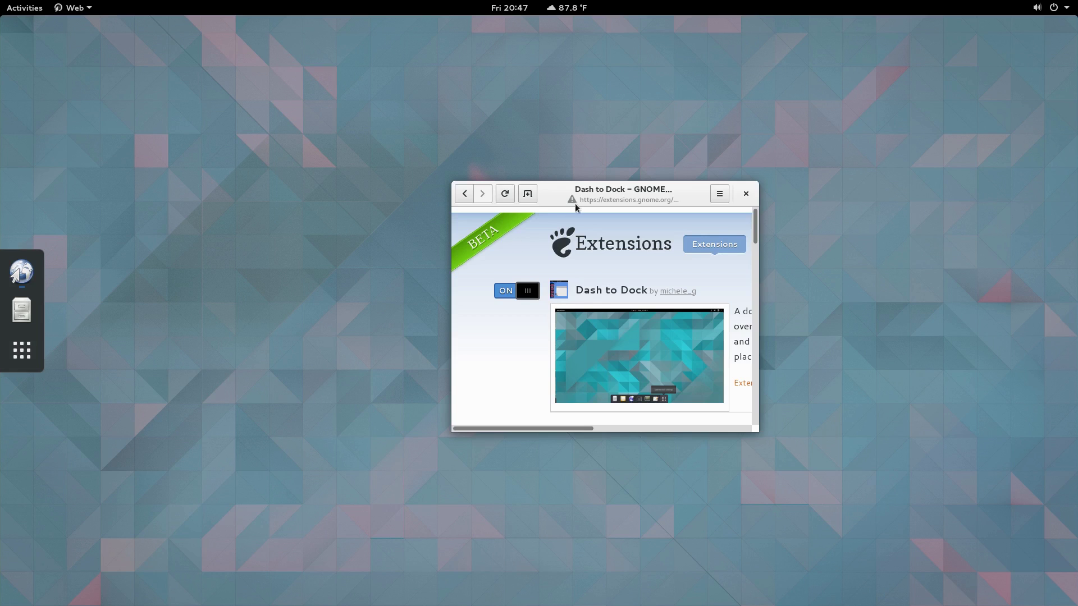
double_click(624, 190)
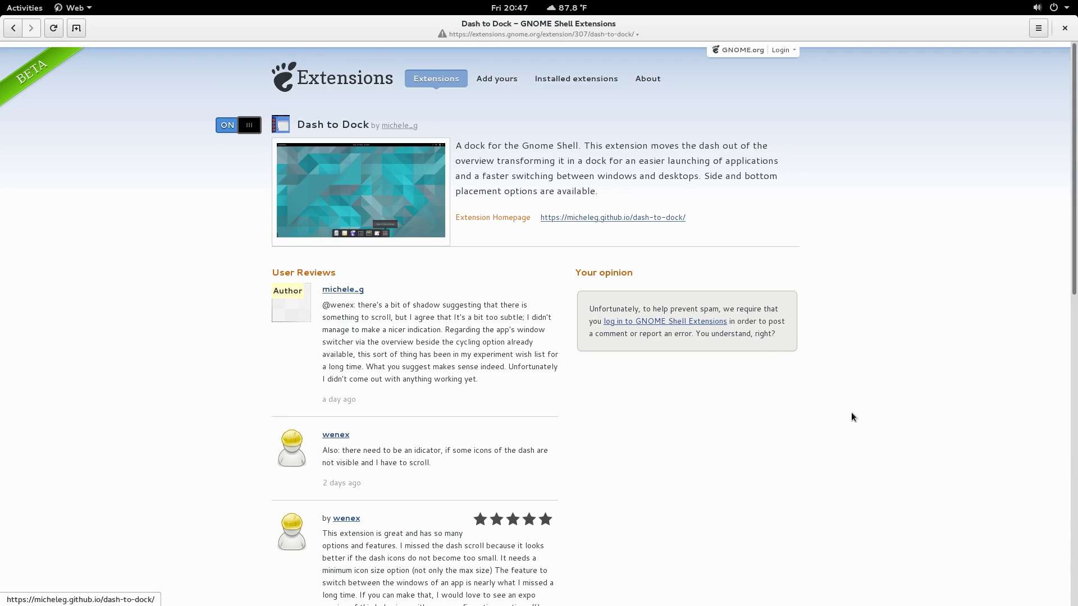
key(alt+Left)
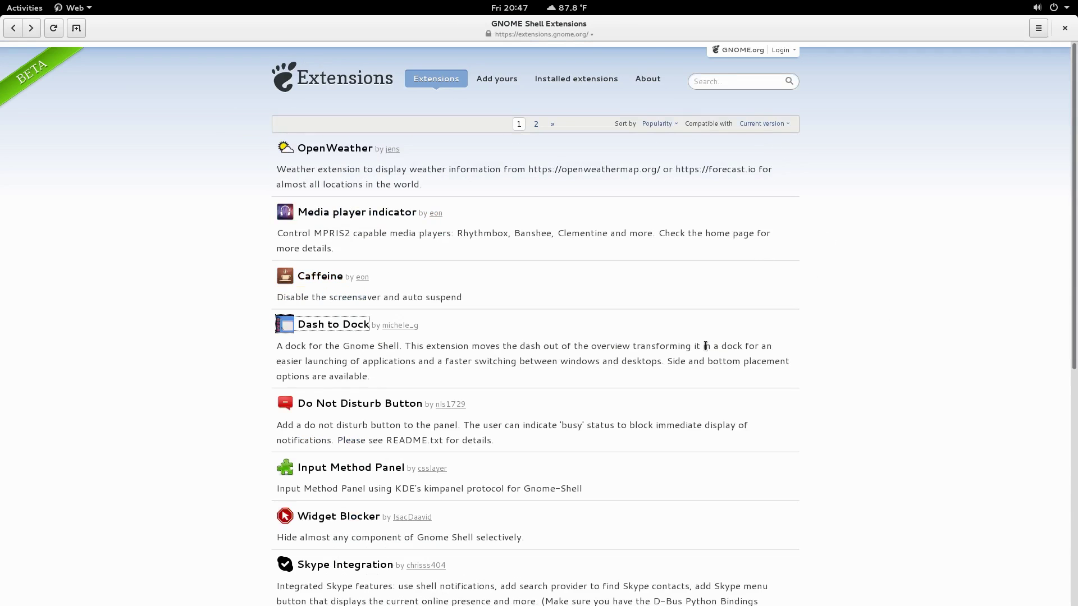
scroll(679, 405, down, 5)
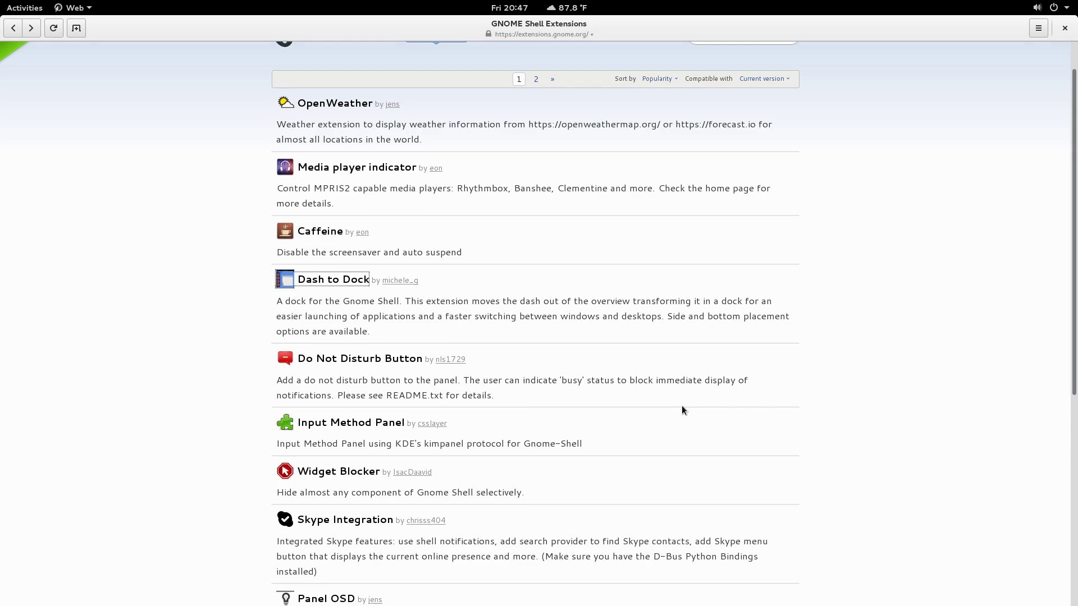
scroll(682, 410, down, 4)
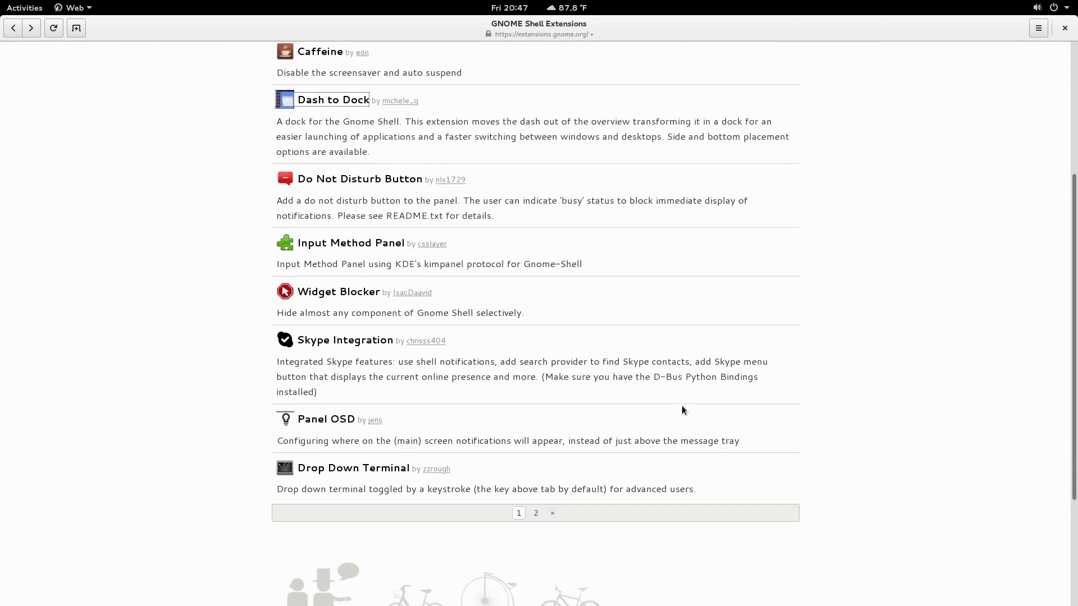
Step: Load page 2 of the extensions listing, then shrink and close the browser window
click(553, 491)
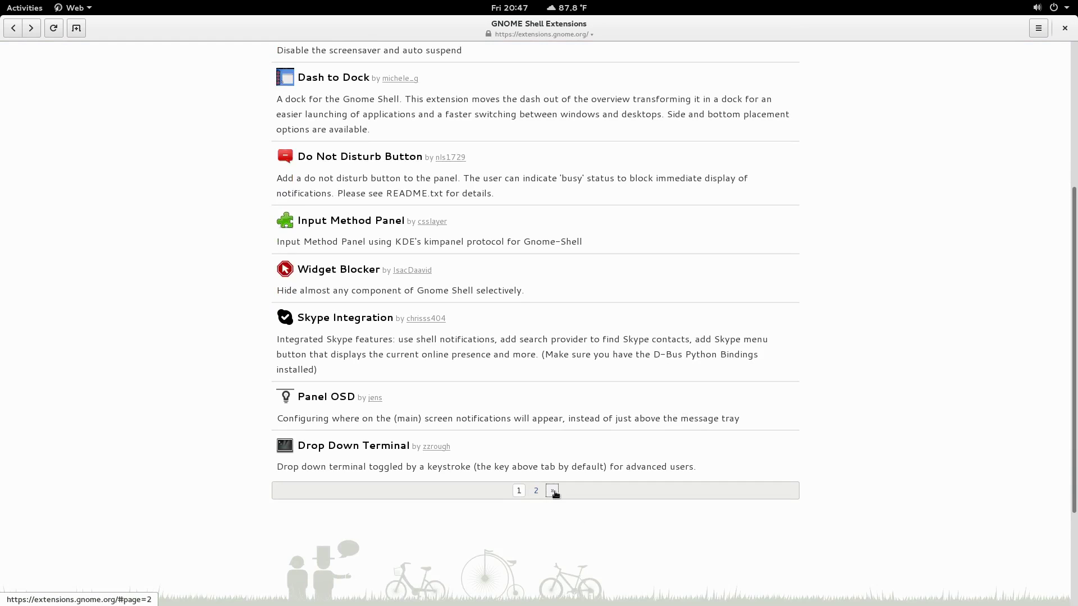
click(553, 492)
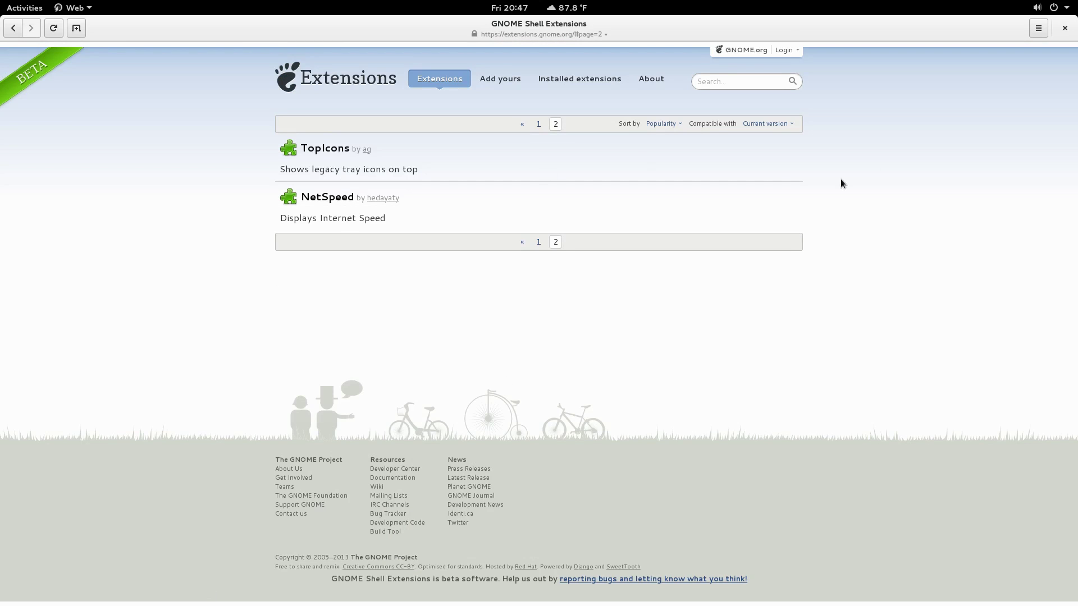
drag(953, 69, 666, 65)
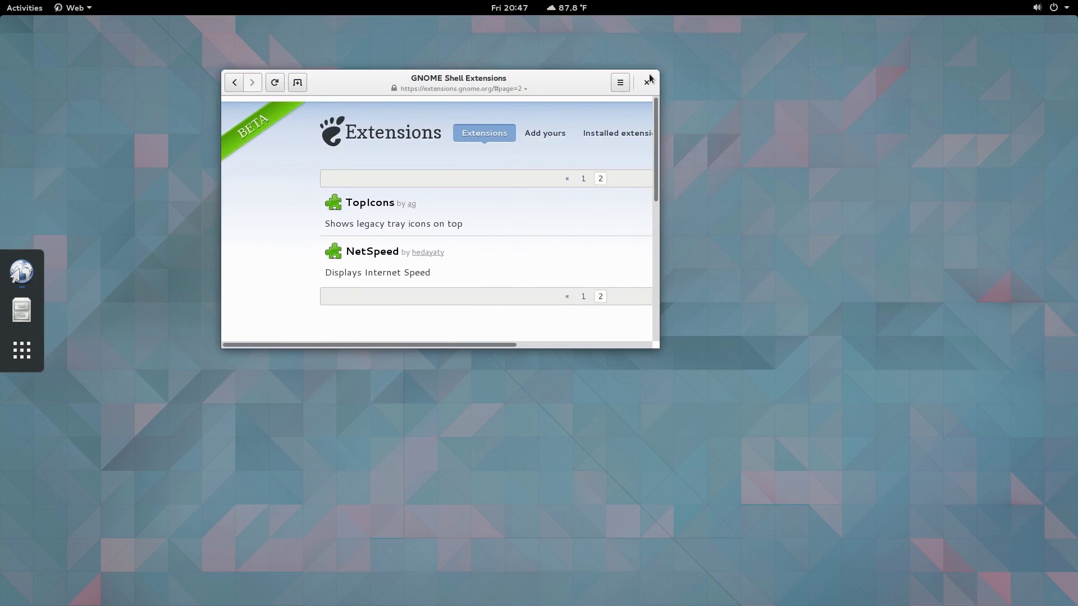
click(644, 79)
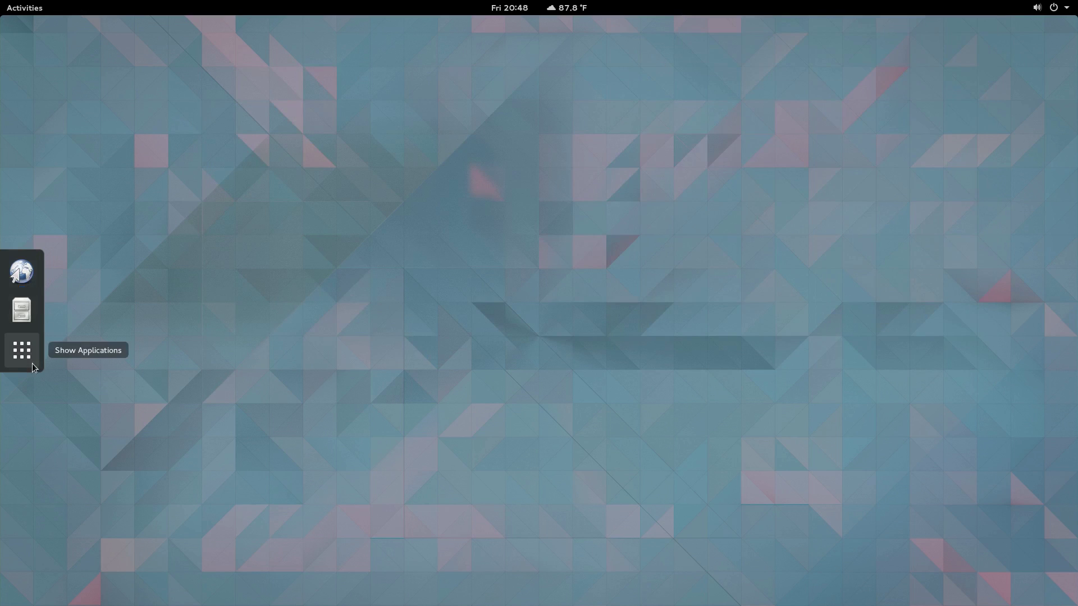
Step: Find Terminal with an overview search for 'ter', launch it, and centre its window
click(60, 340)
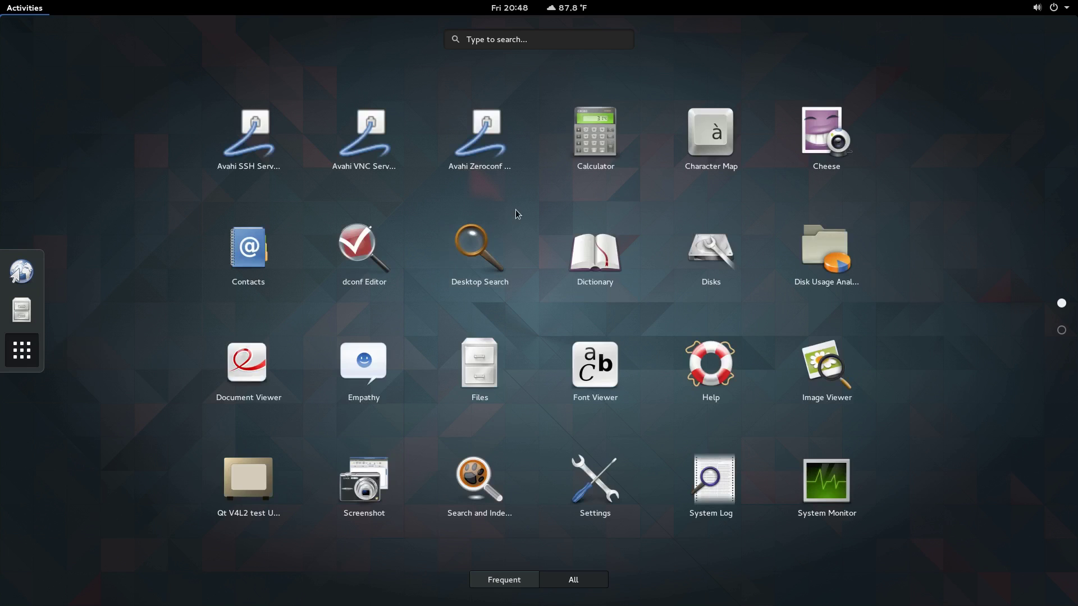
text(tw)
key(Escape)
click(34, 344)
key(Escape)
key(super+a)
text(ter)
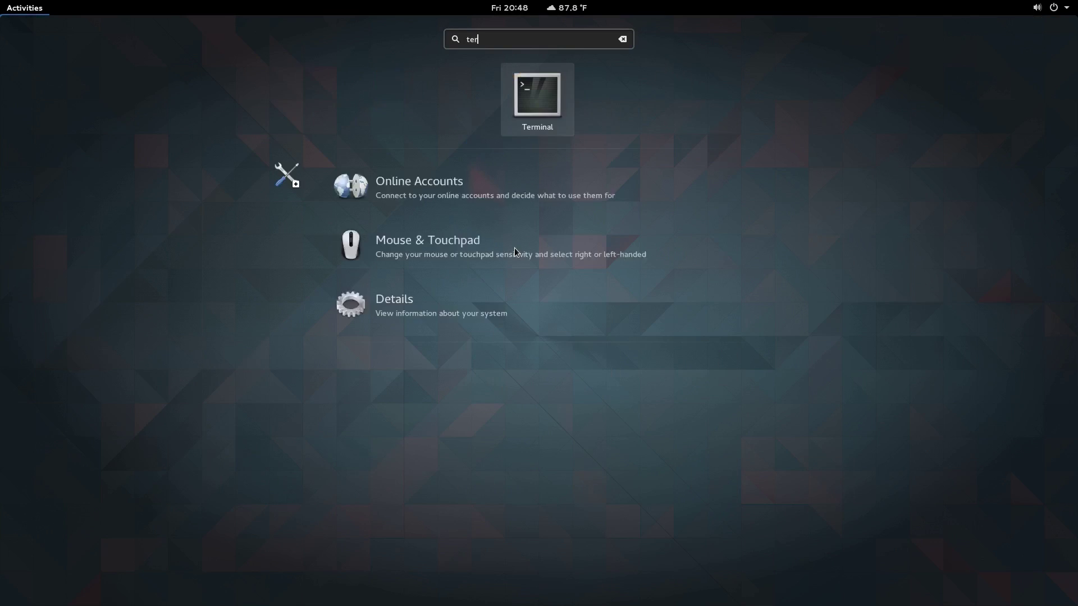
key(Return)
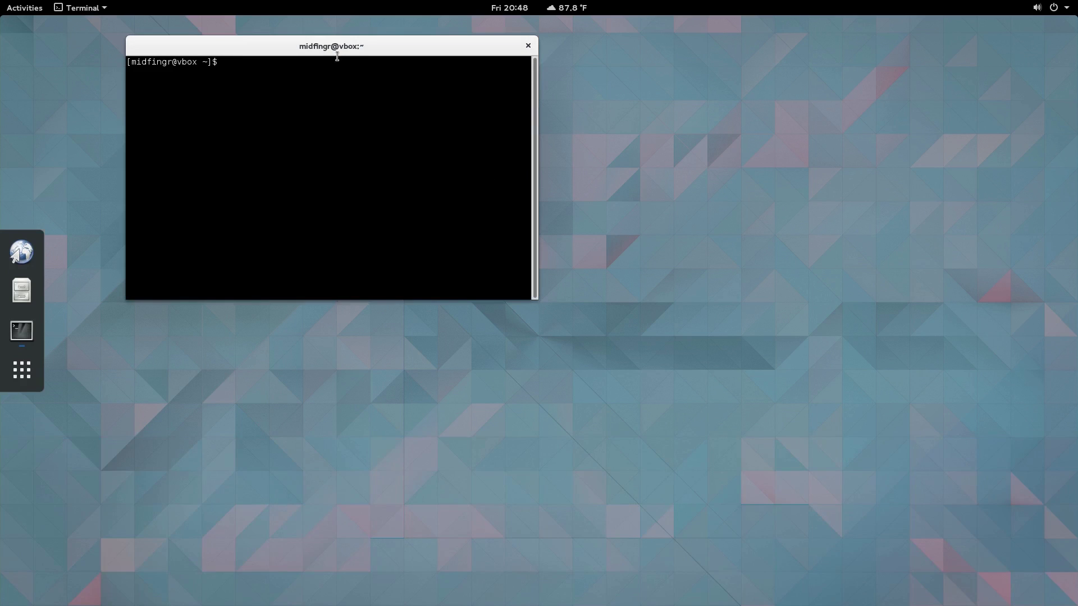
drag(332, 45, 561, 275)
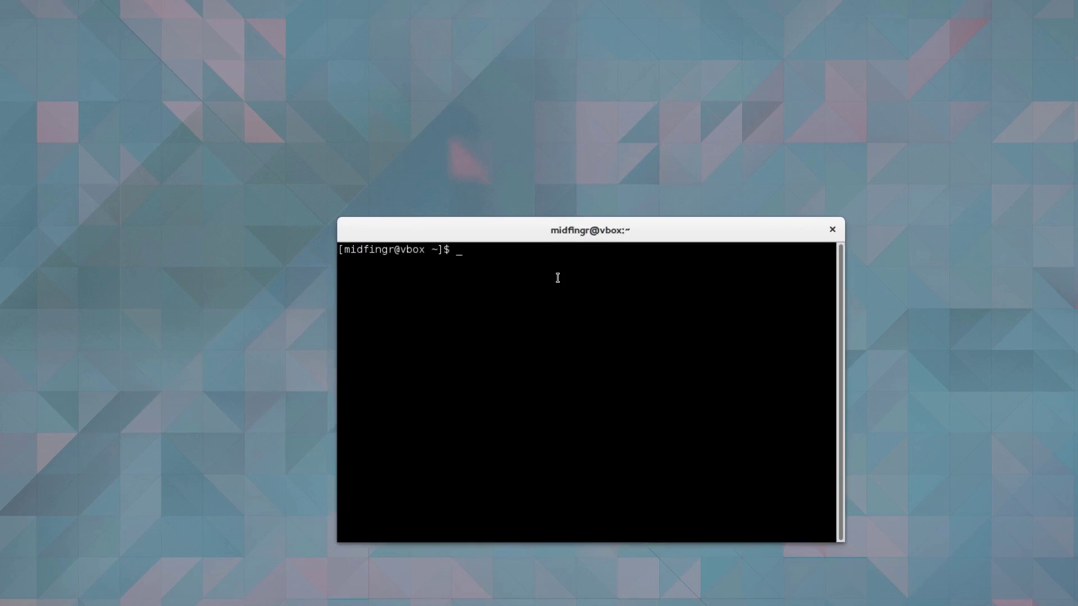
Step: Install gnome-tweak-tool with 'sudo pacman -S gnome-tweak-tool', then exit the terminal
text(sudo pacman -)
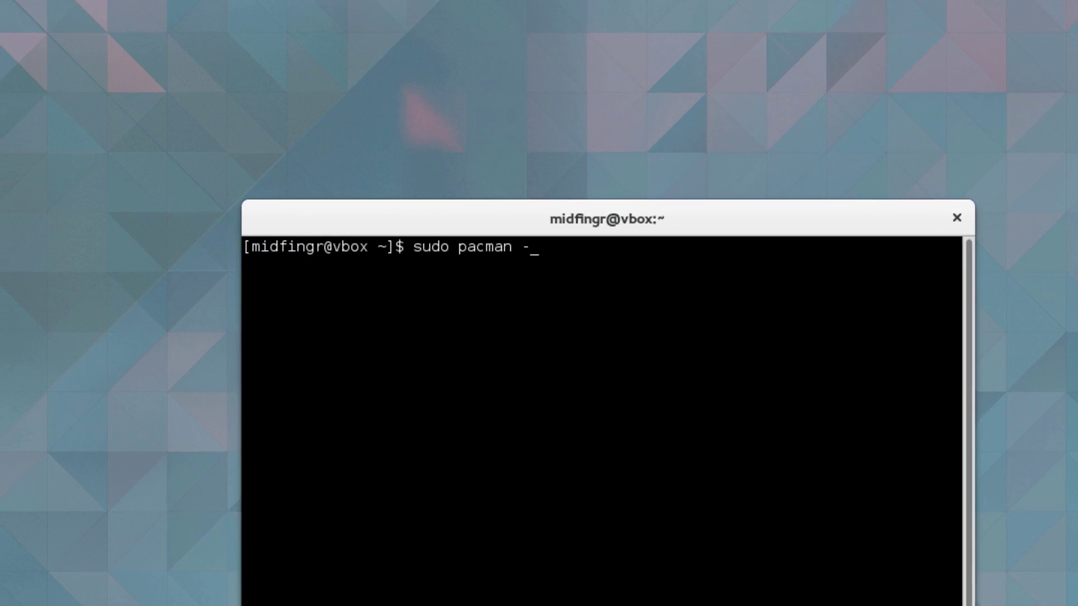
text(S gnome-tweak-tool)
key(Return)
key(Return)
text(q)
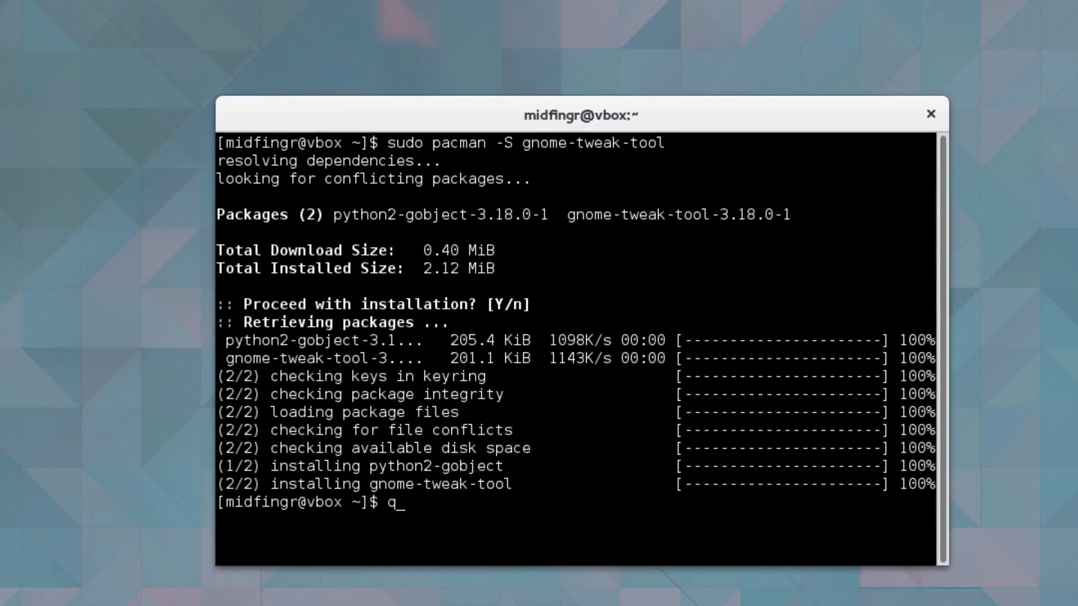
key(BackSpace)
text(exit)
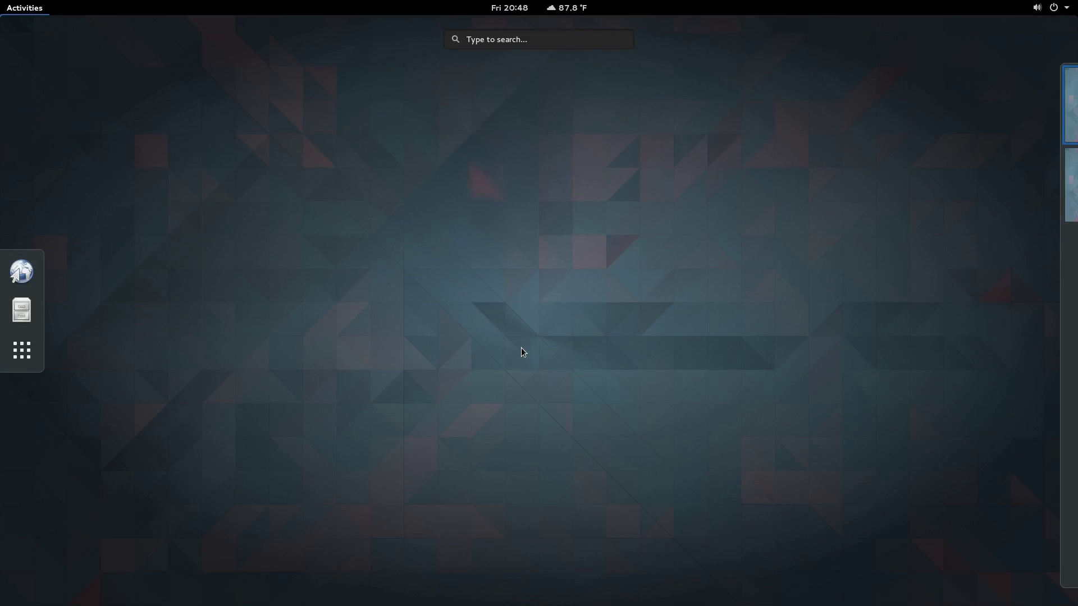
Step: Launch Tweak Tool and switch the Global Dark Theme on under Appearance
text(tw)
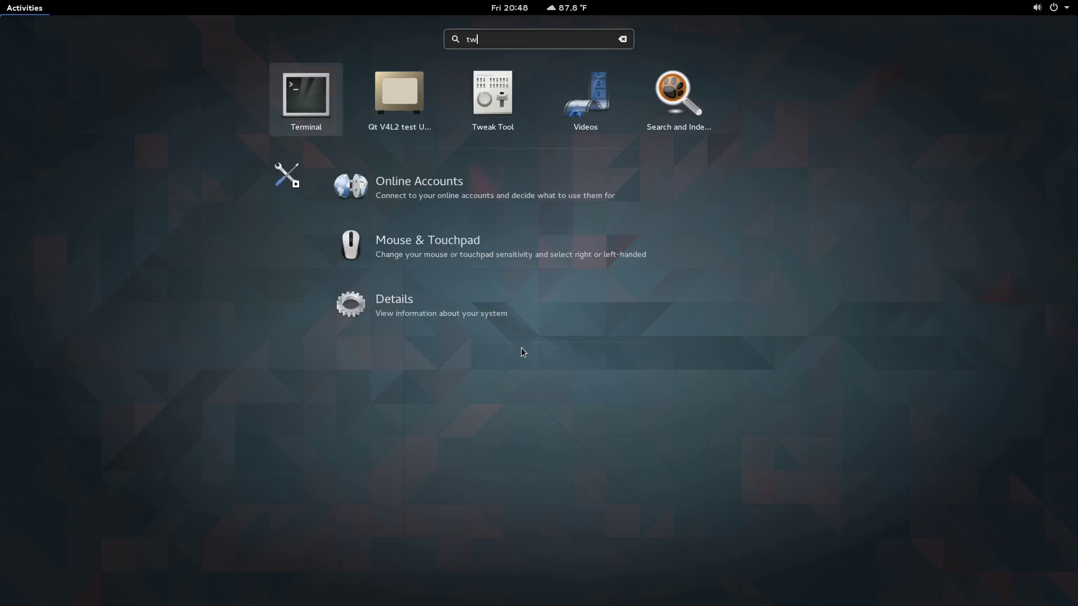
key(Return)
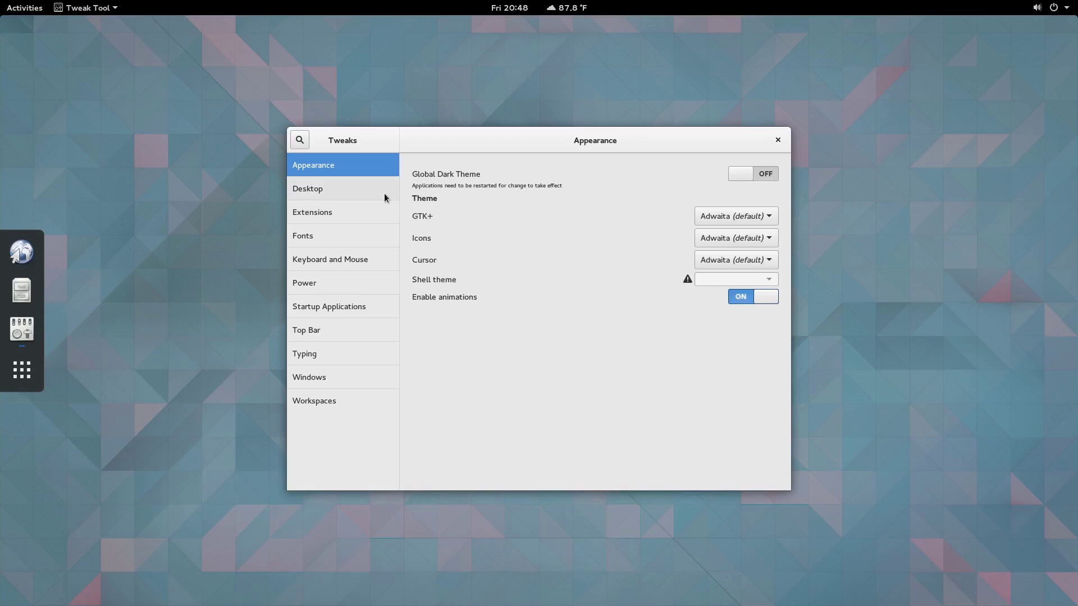
click(379, 193)
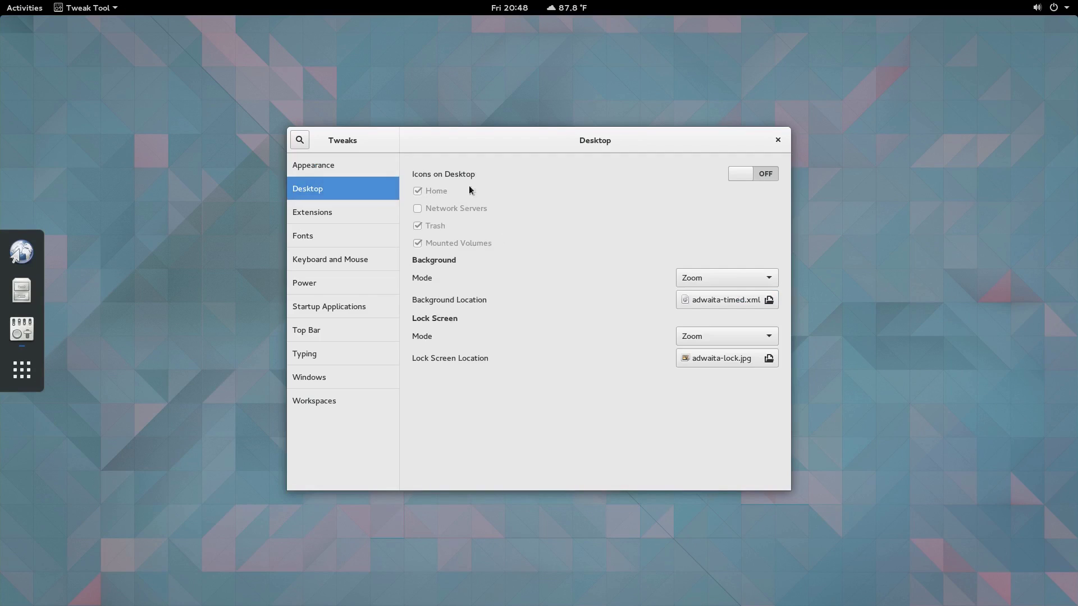
click(344, 170)
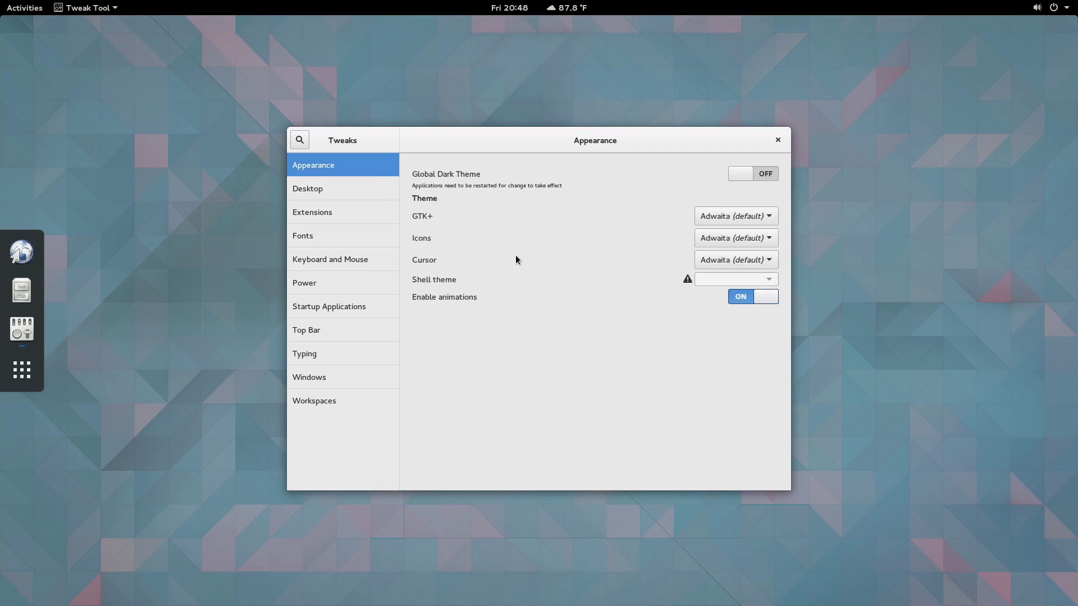
click(758, 175)
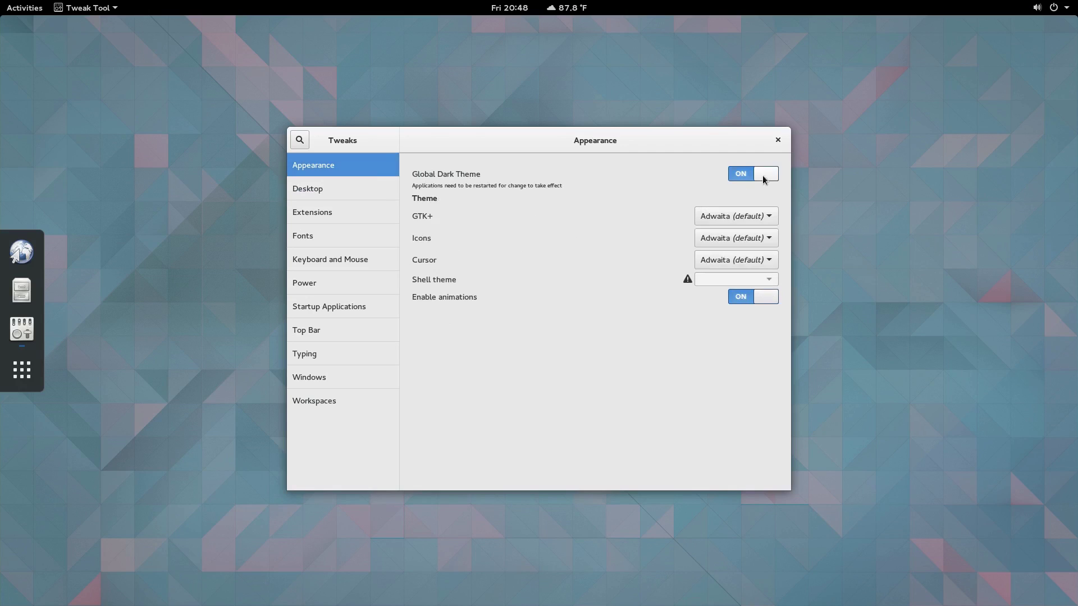
Step: Toggle Icons on Desktop on and back off, then bring up the Extensions page
click(345, 195)
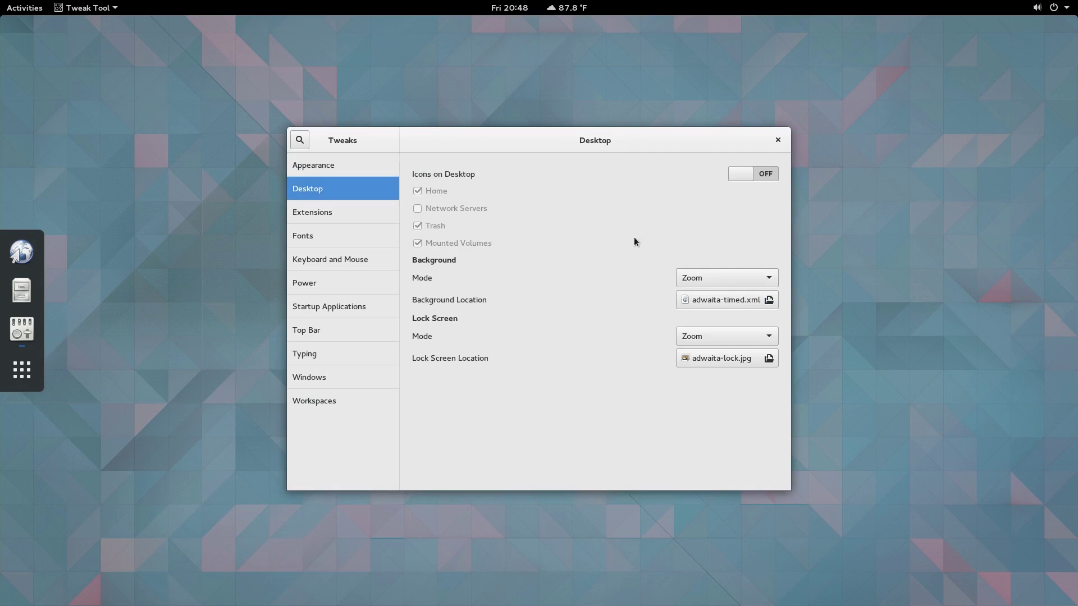
click(770, 174)
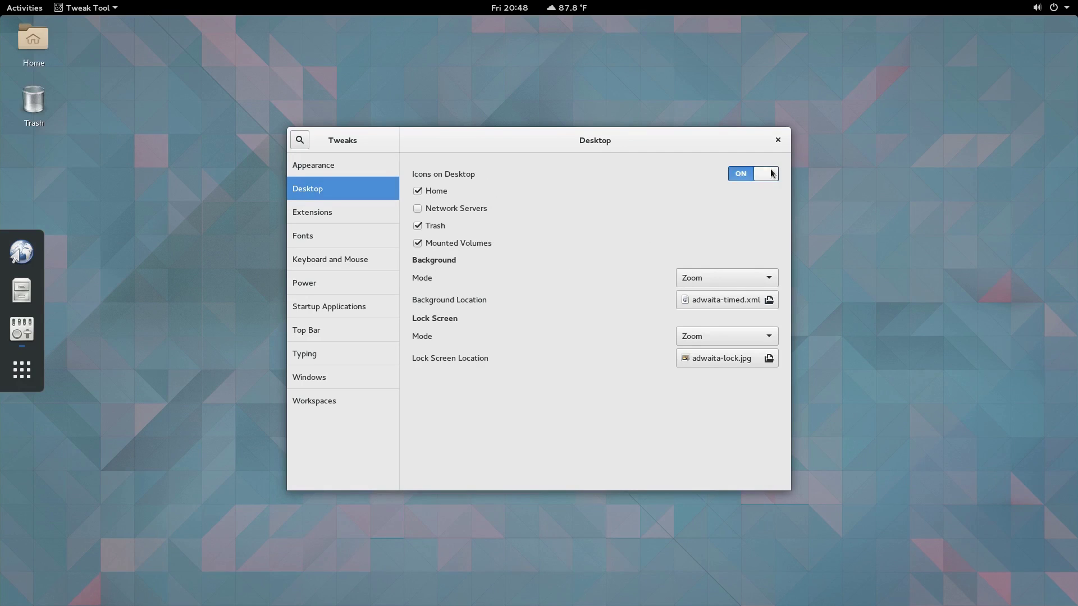
click(747, 176)
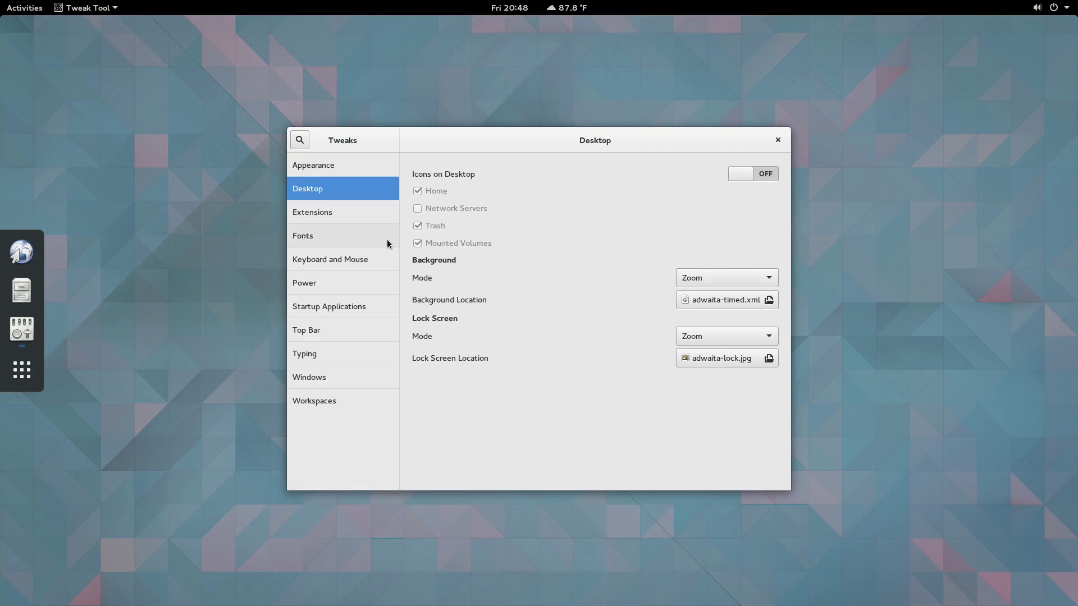
click(379, 213)
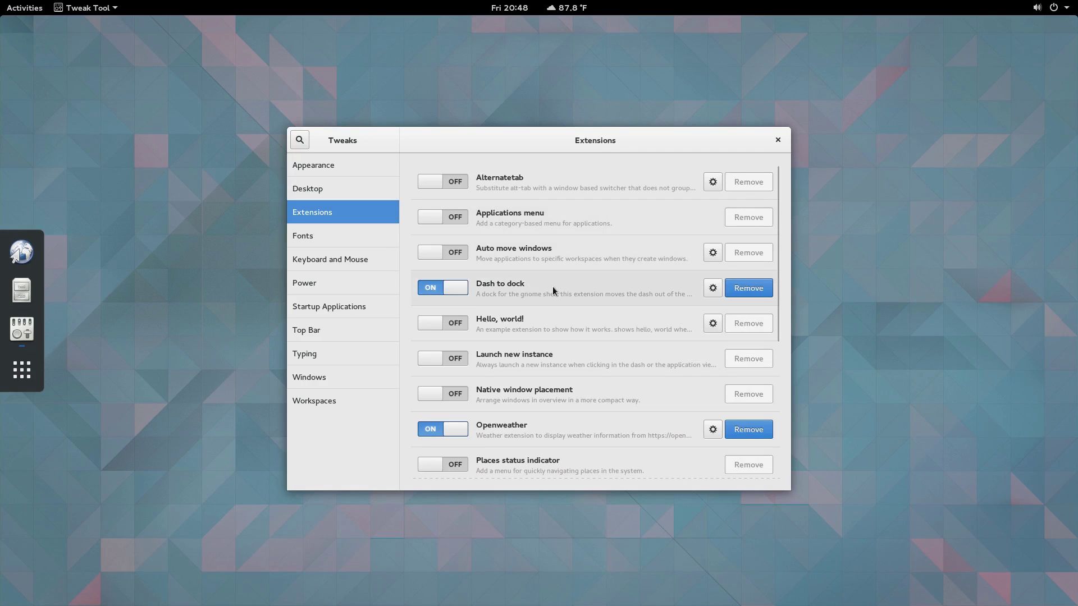
Step: Try the Applications menu extension briefly, then disable it again
scroll(553, 301, down, 1)
scroll(555, 308, up, 1)
click(467, 220)
click(35, 12)
click(35, 13)
click(435, 219)
Step: Enable Places status indicator and test it by opening and closing the Home folder
scroll(555, 323, down, 1)
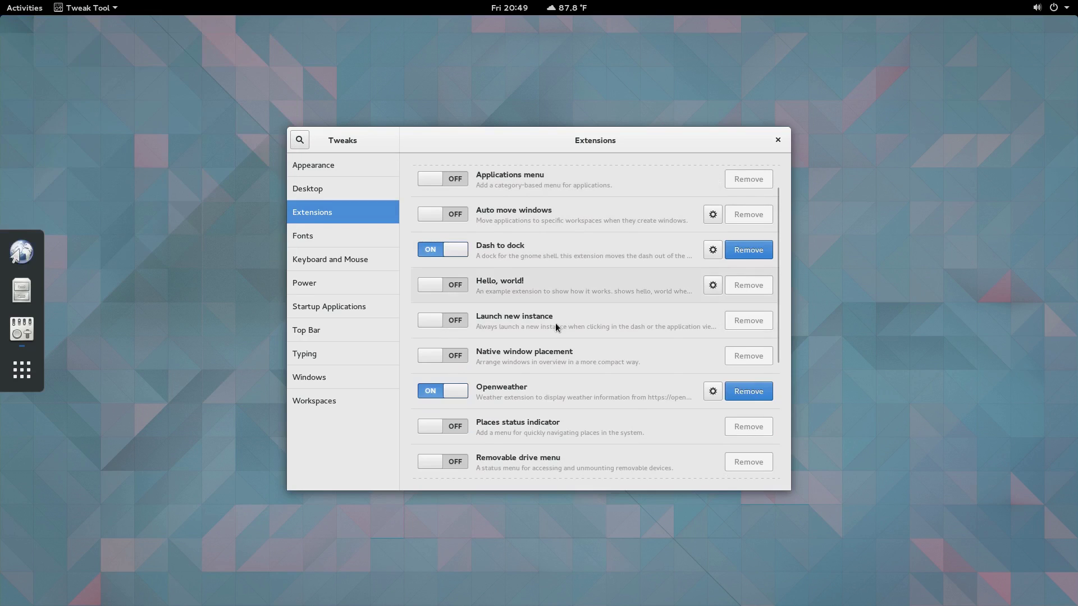
click(459, 428)
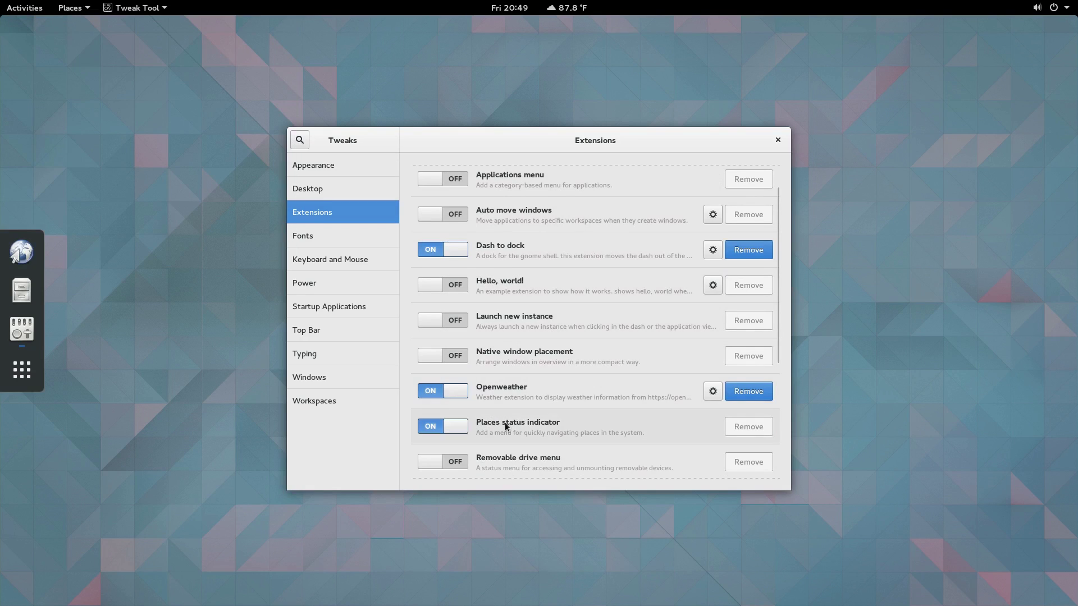
click(77, 13)
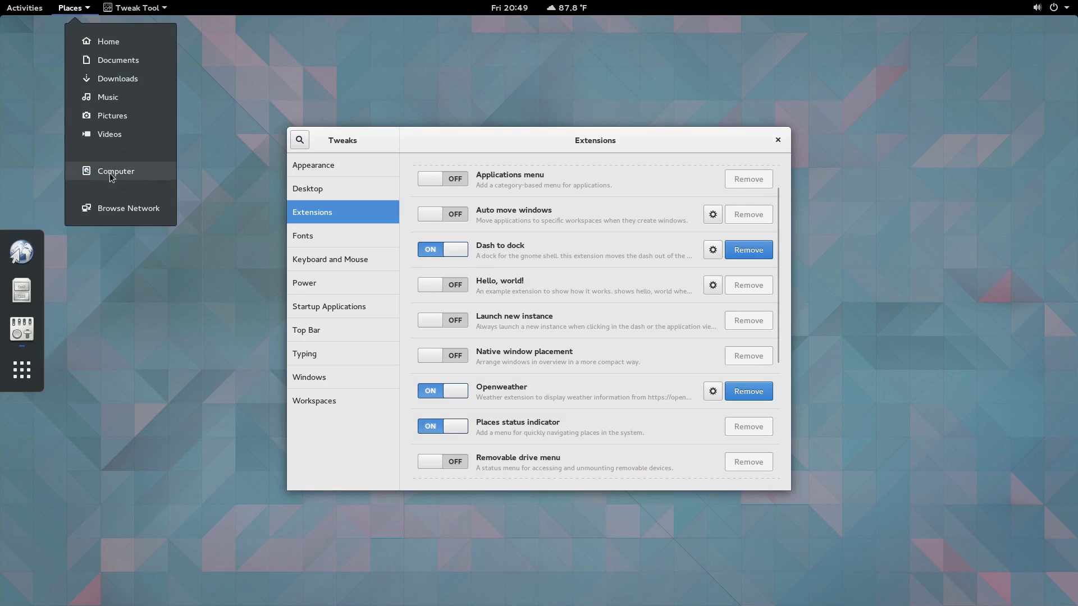
click(108, 39)
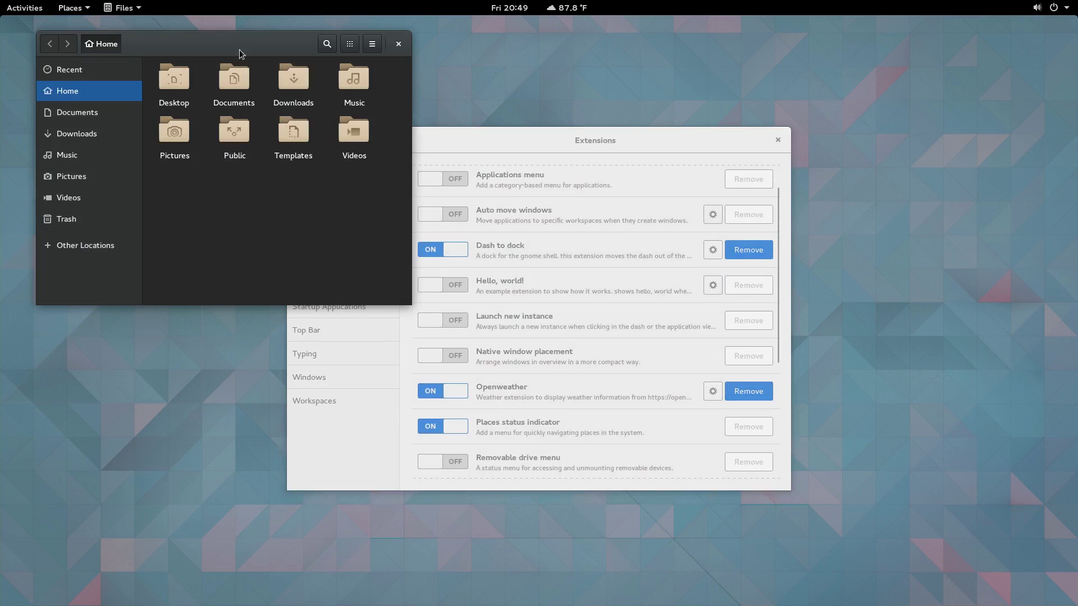
drag(234, 43, 477, 135)
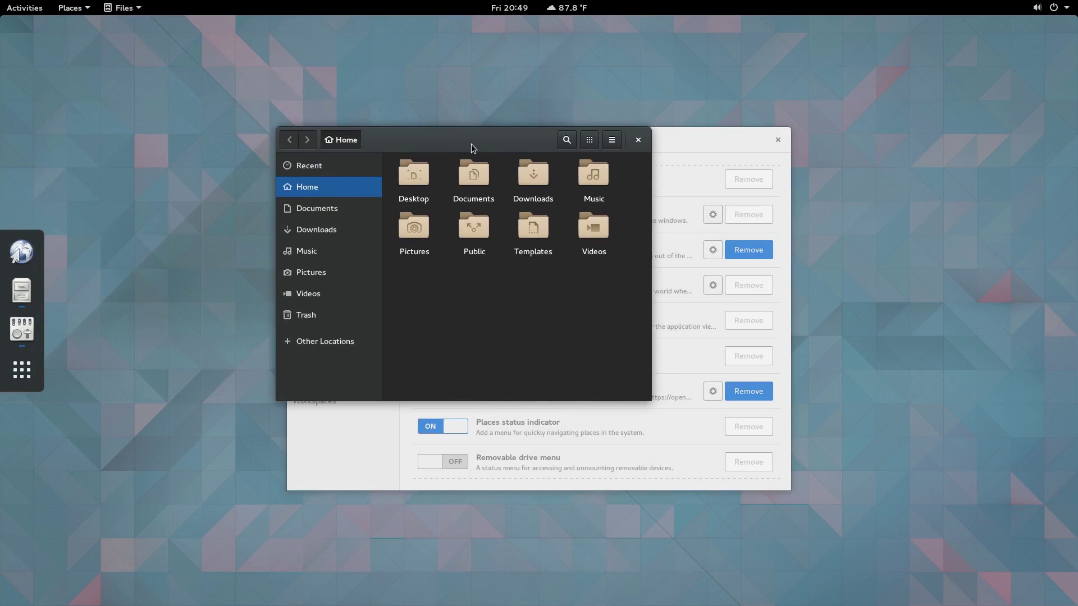
click(645, 139)
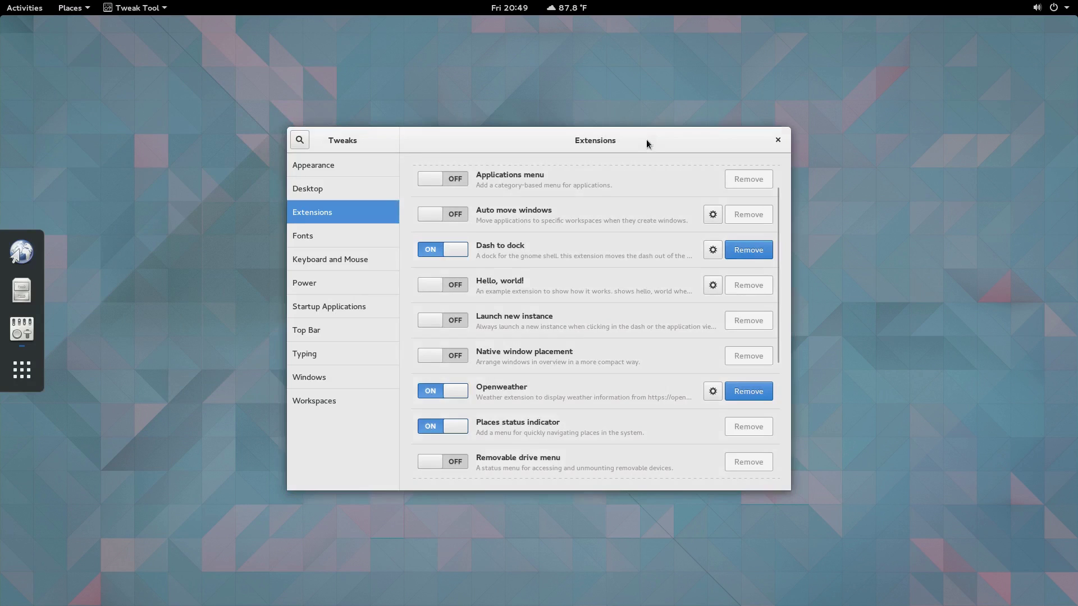
Step: On the Windows page, switch on the Maximize and Minimize titlebar buttons
click(344, 405)
click(328, 379)
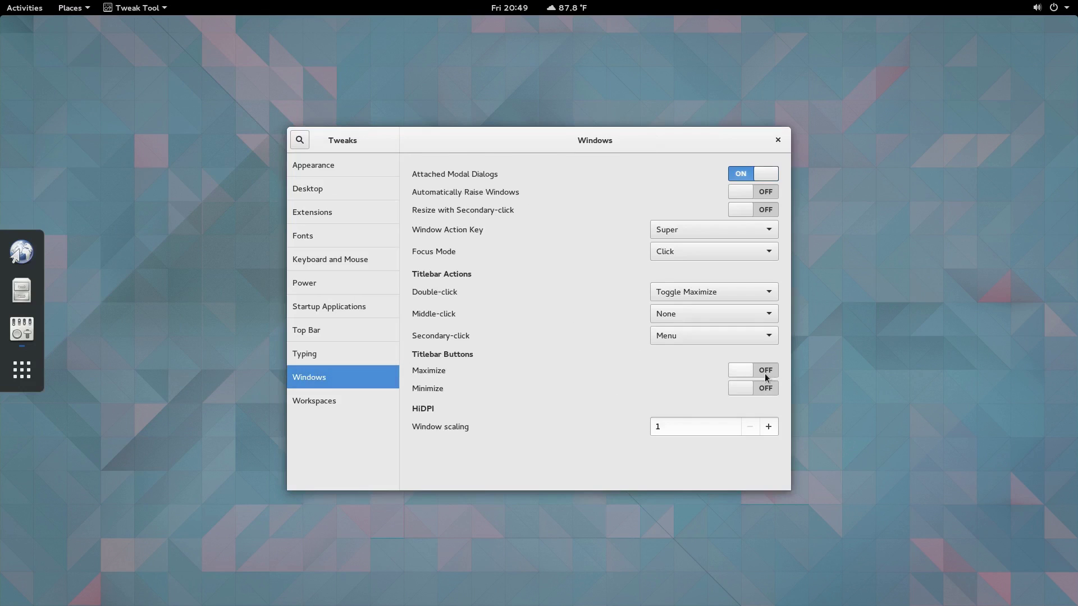
click(764, 371)
click(765, 388)
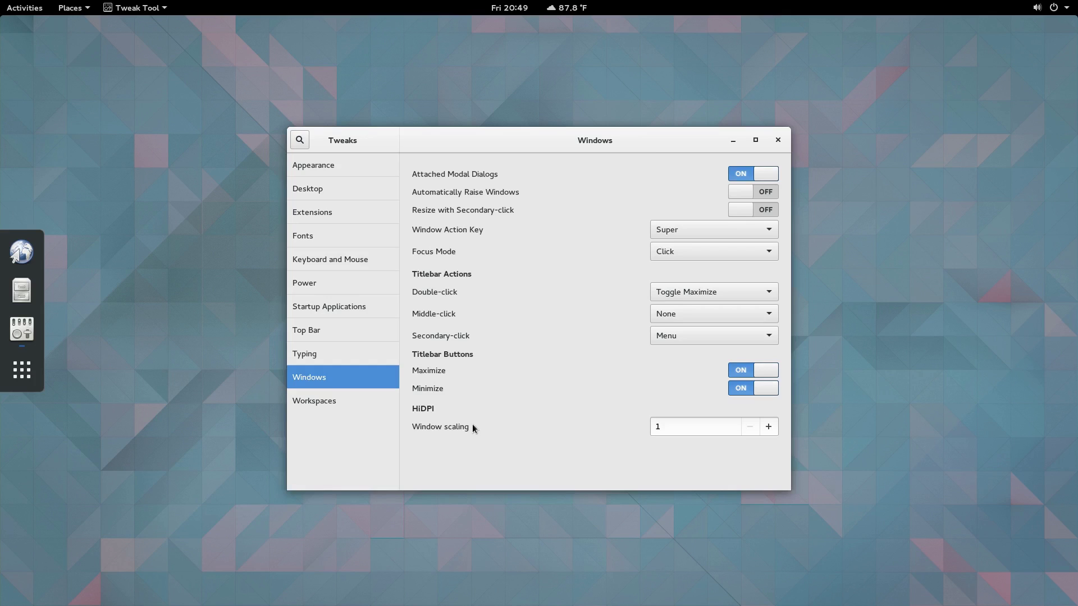
Step: Launch System Monitor from the applications grid and check its About version information
key(super+a)
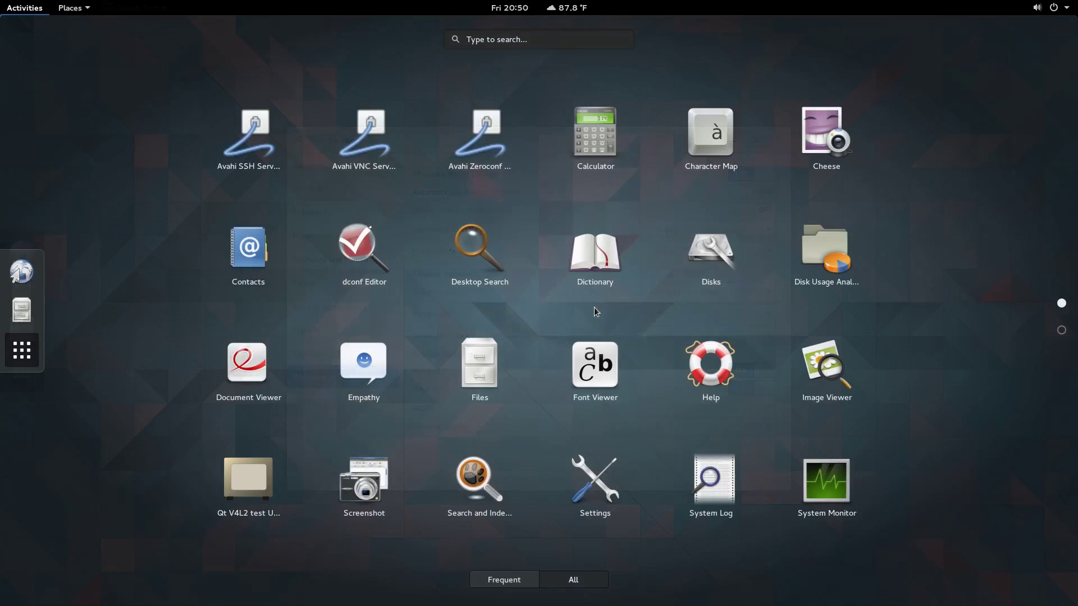
scroll(630, 311, down, 1)
scroll(630, 311, up, 1)
click(825, 499)
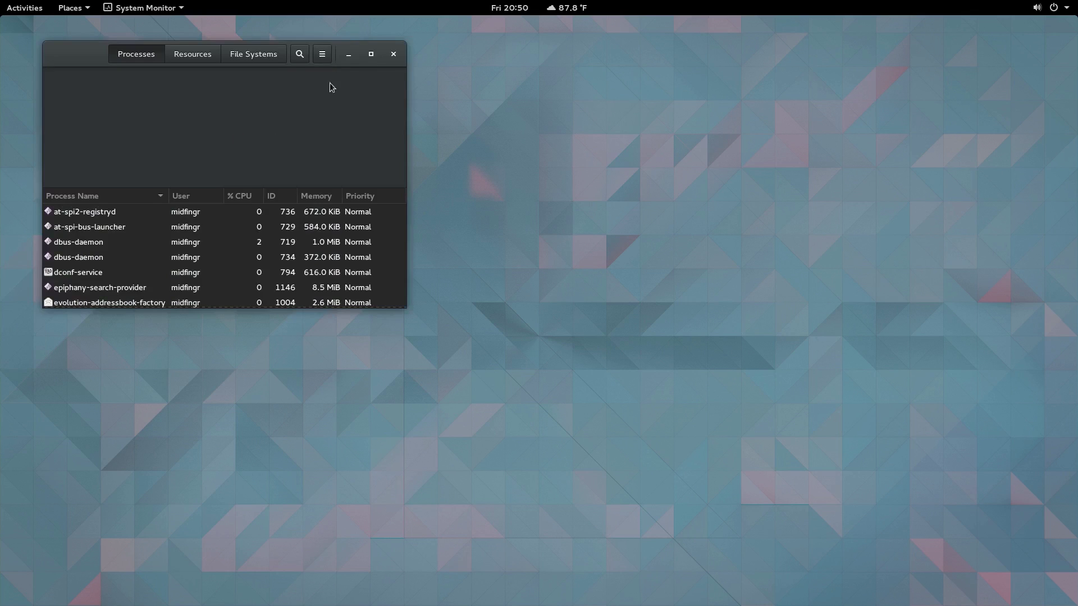
click(325, 58)
click(325, 57)
click(183, 8)
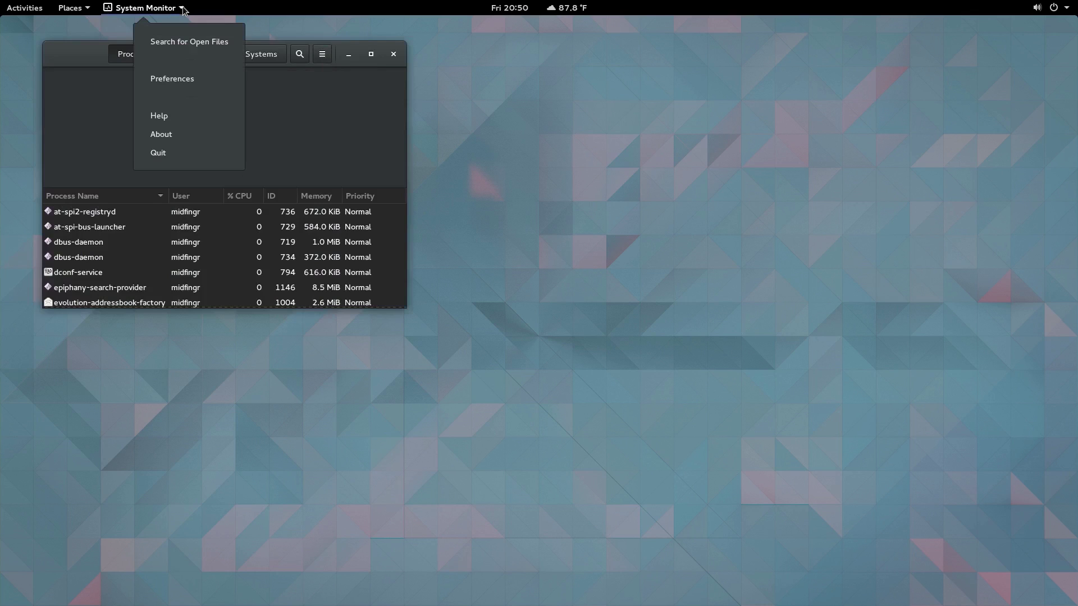
click(196, 131)
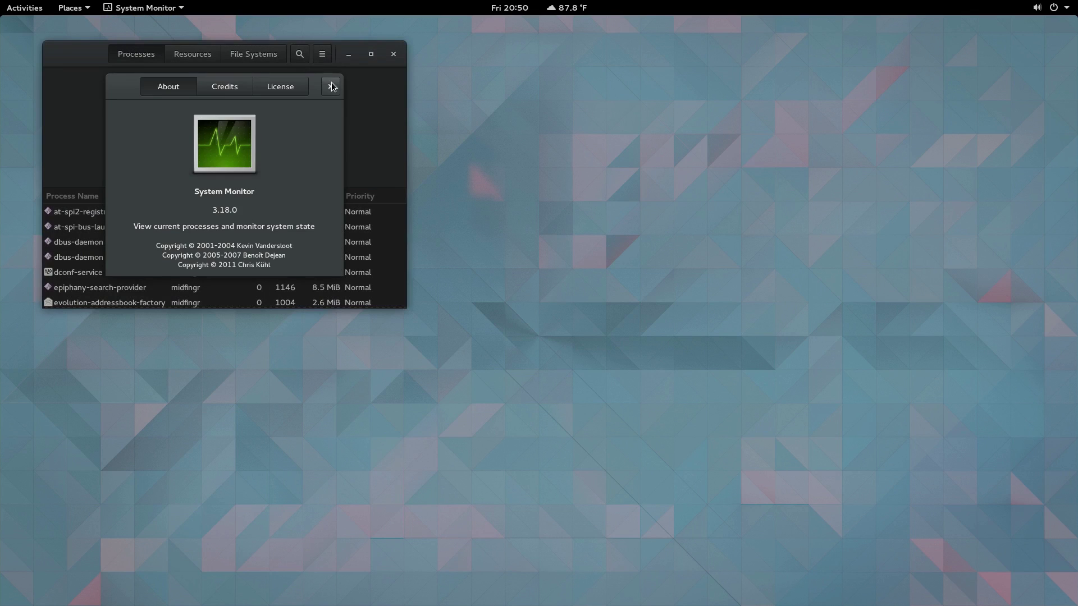
click(330, 91)
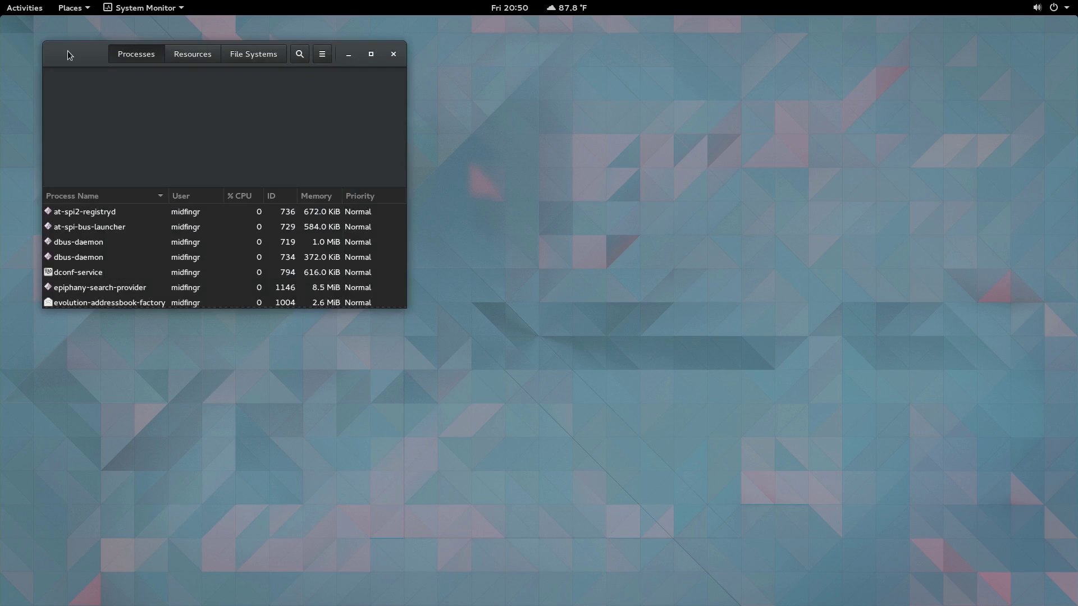
Step: Enlarge the window, browse Resources, File Systems and Processes, select at-spi-bus-launcher, and close it
drag(68, 50, 197, 106)
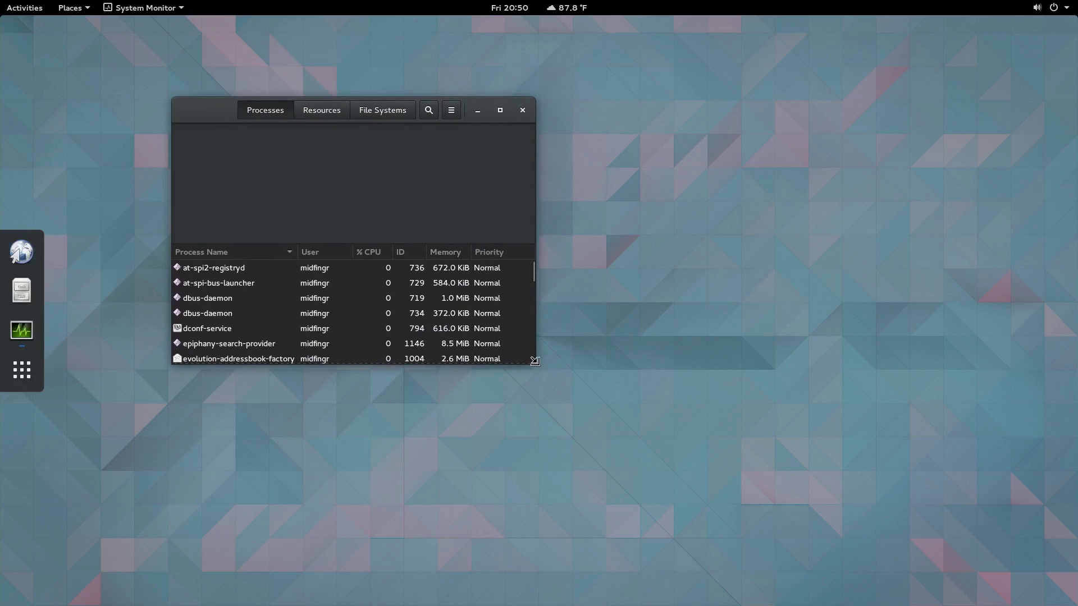
drag(534, 361, 657, 453)
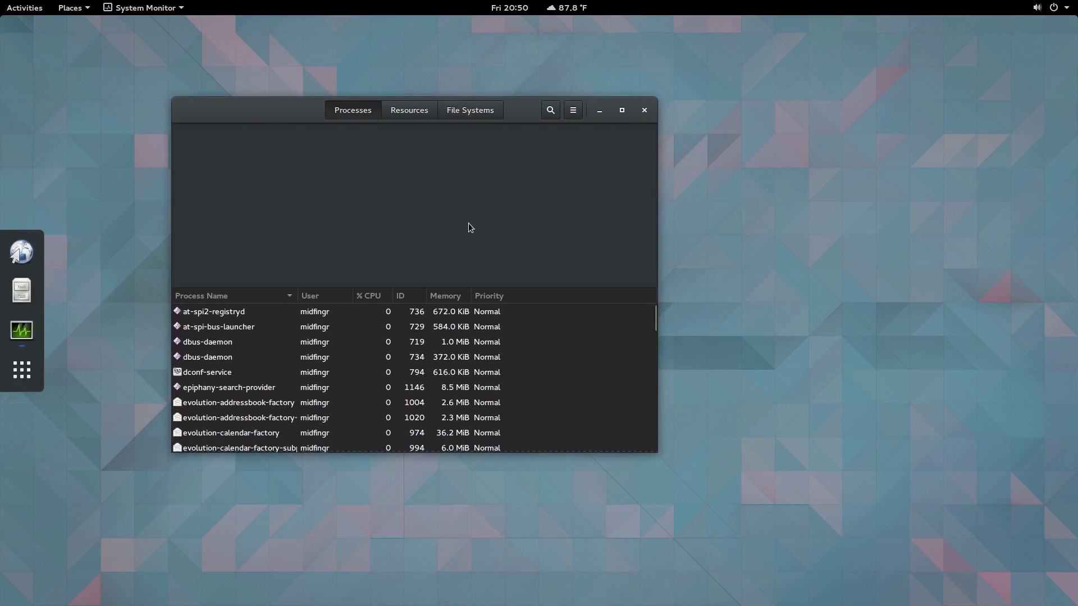
click(413, 115)
click(465, 115)
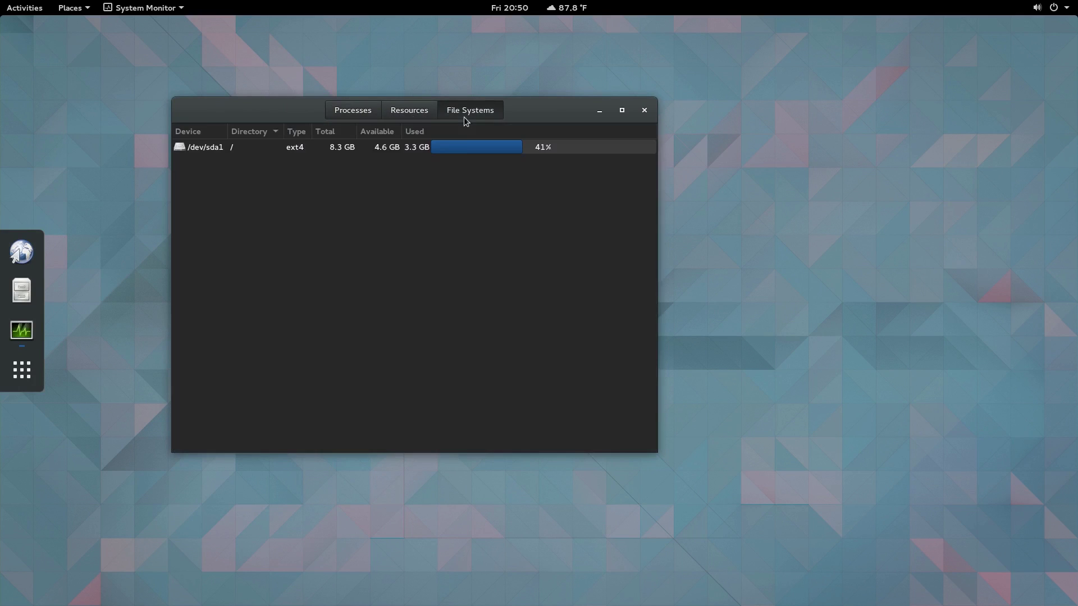
click(407, 109)
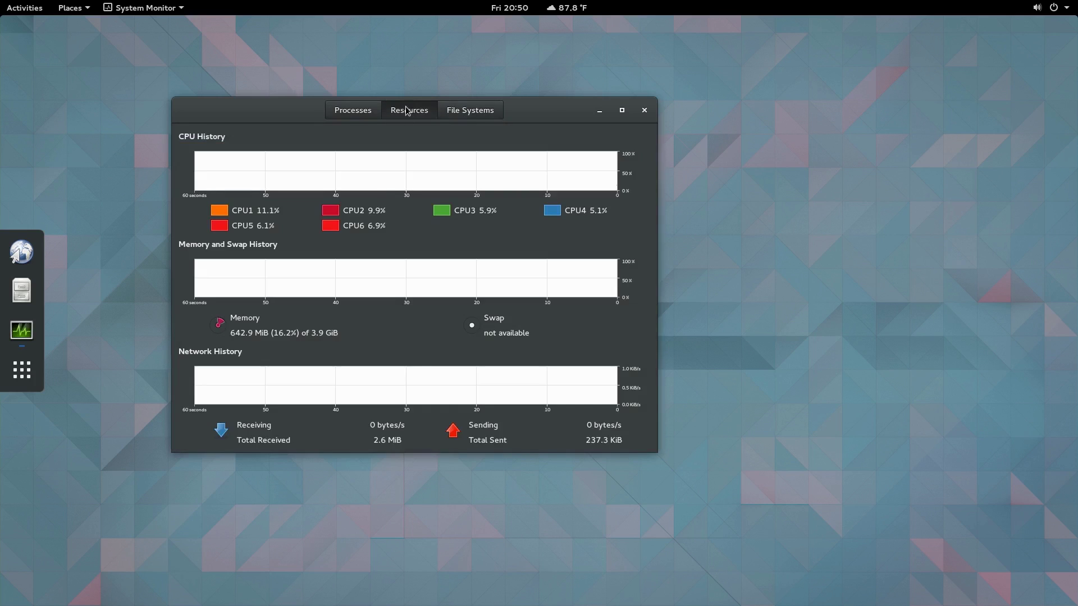
click(343, 114)
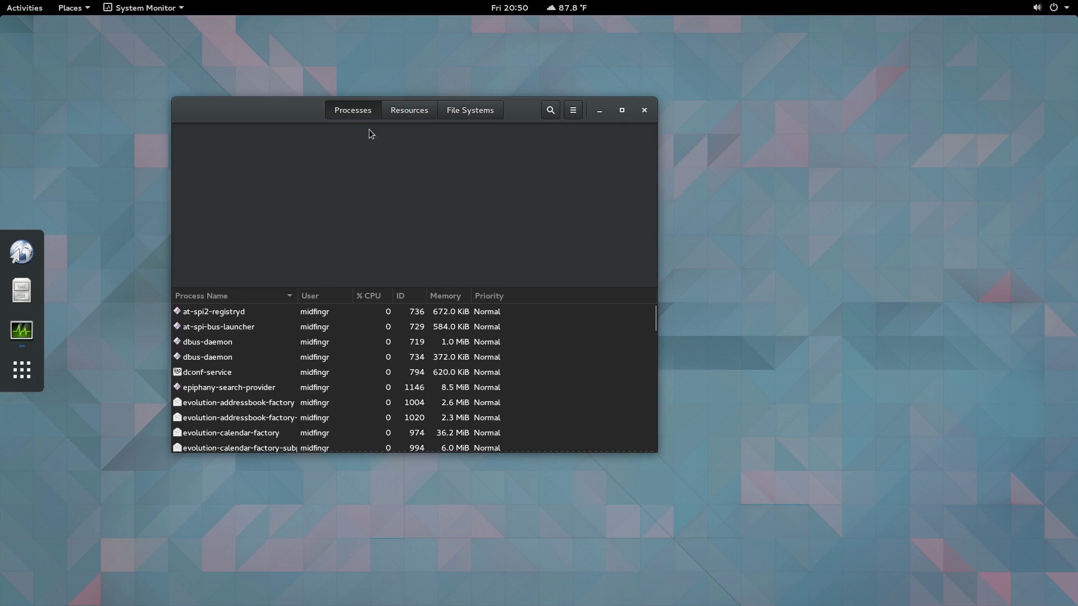
click(214, 323)
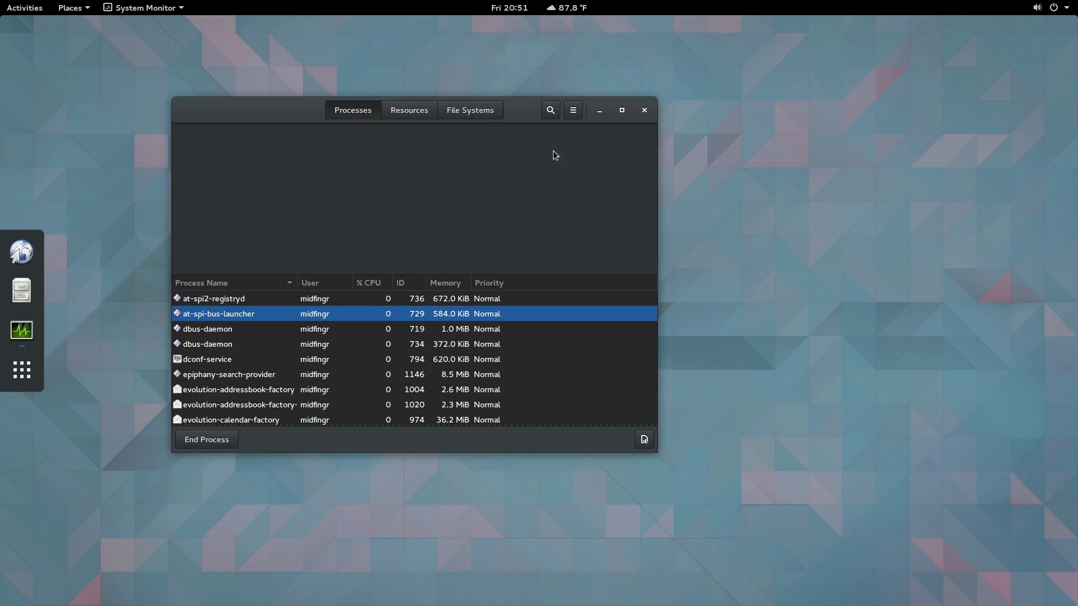
click(644, 110)
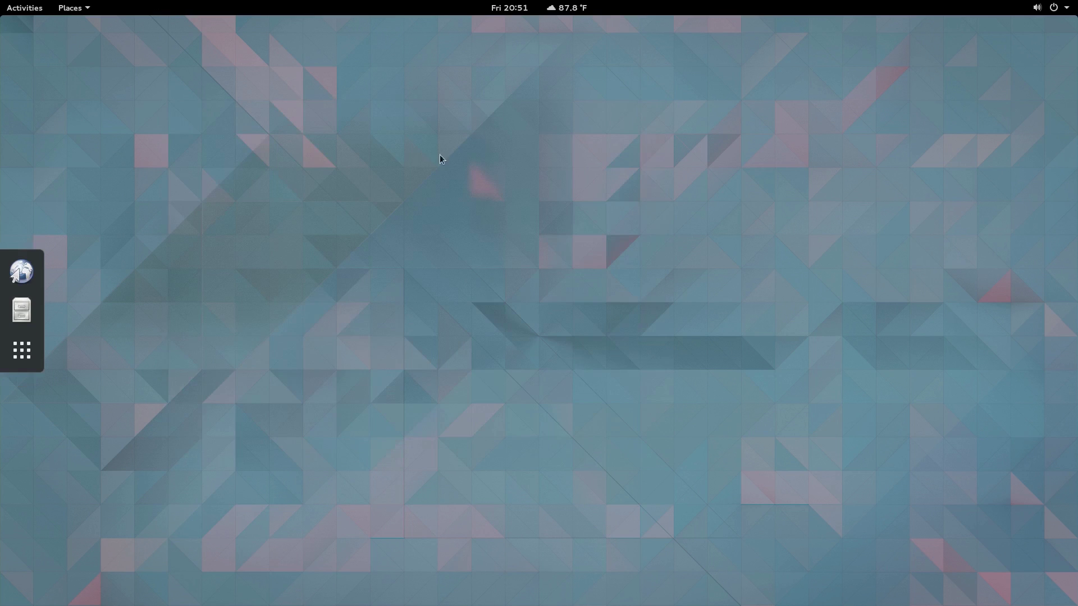
click(25, 8)
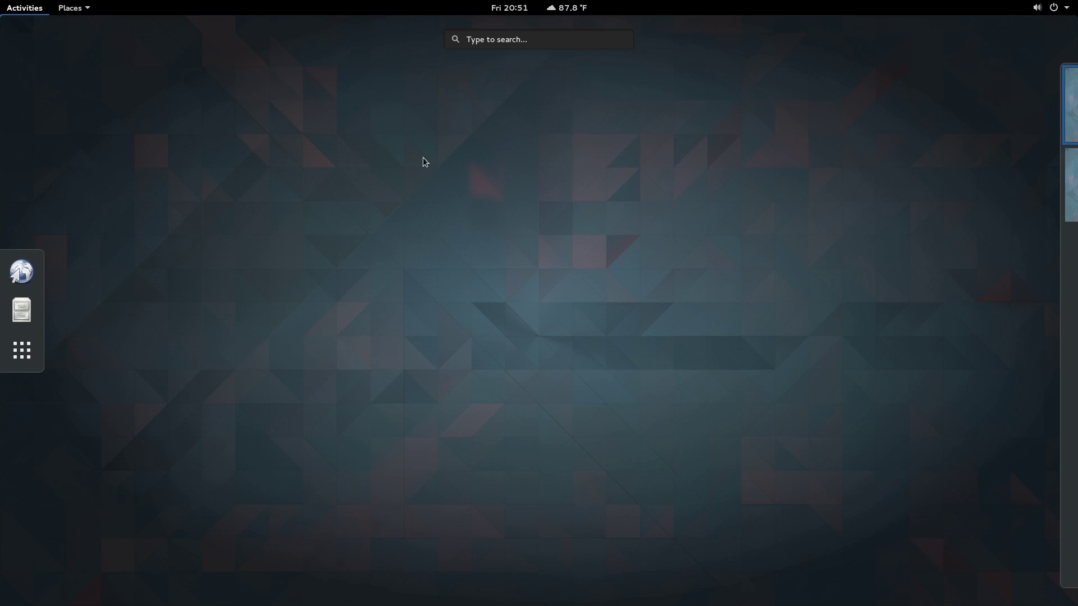
text(we)
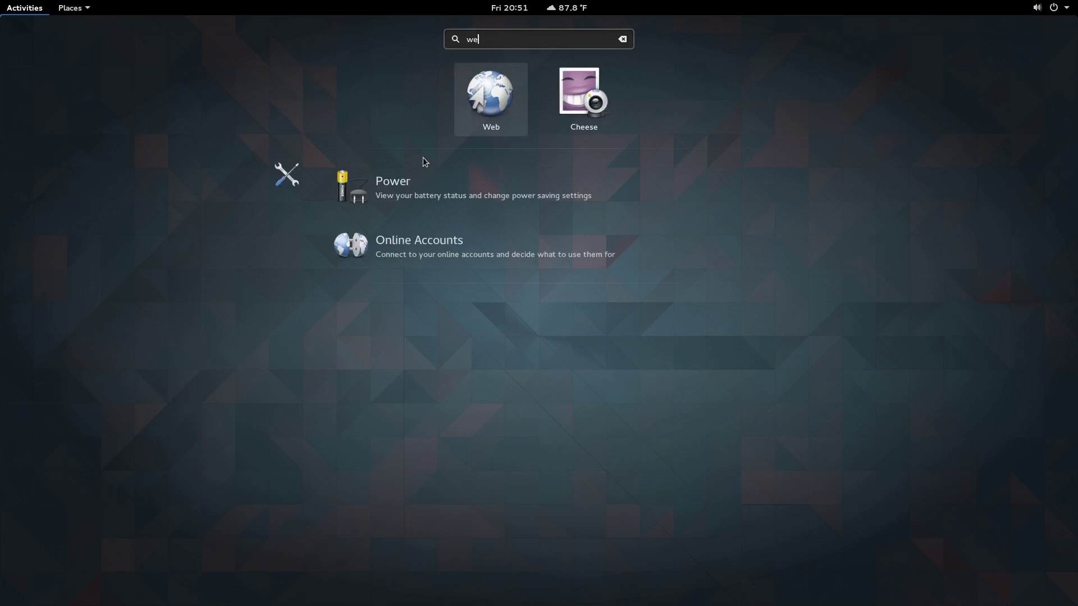
key(BackSpace)
key(BackSpace)
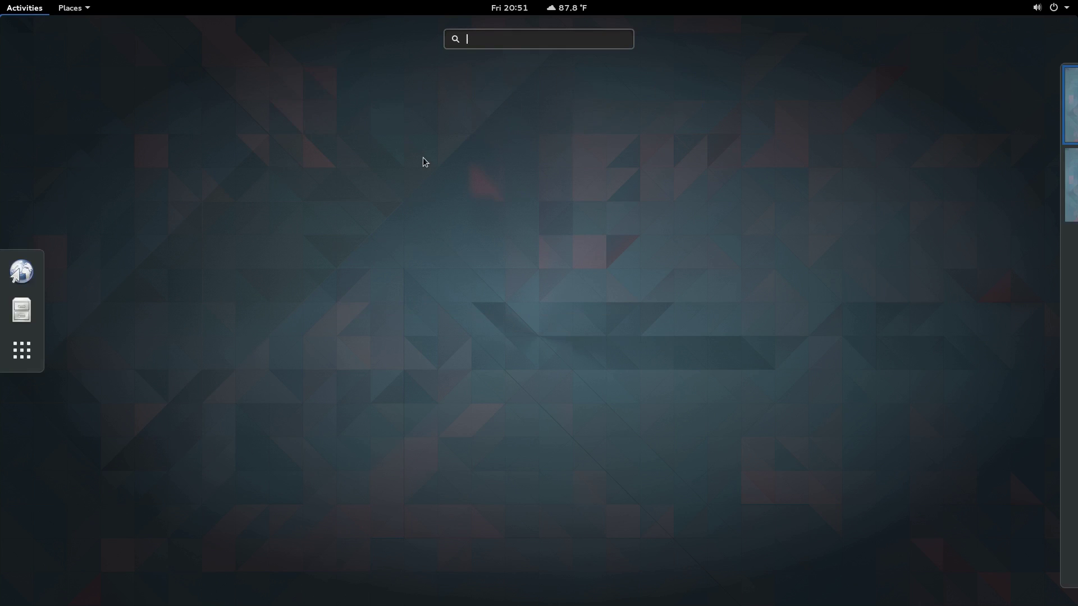
key(super+a)
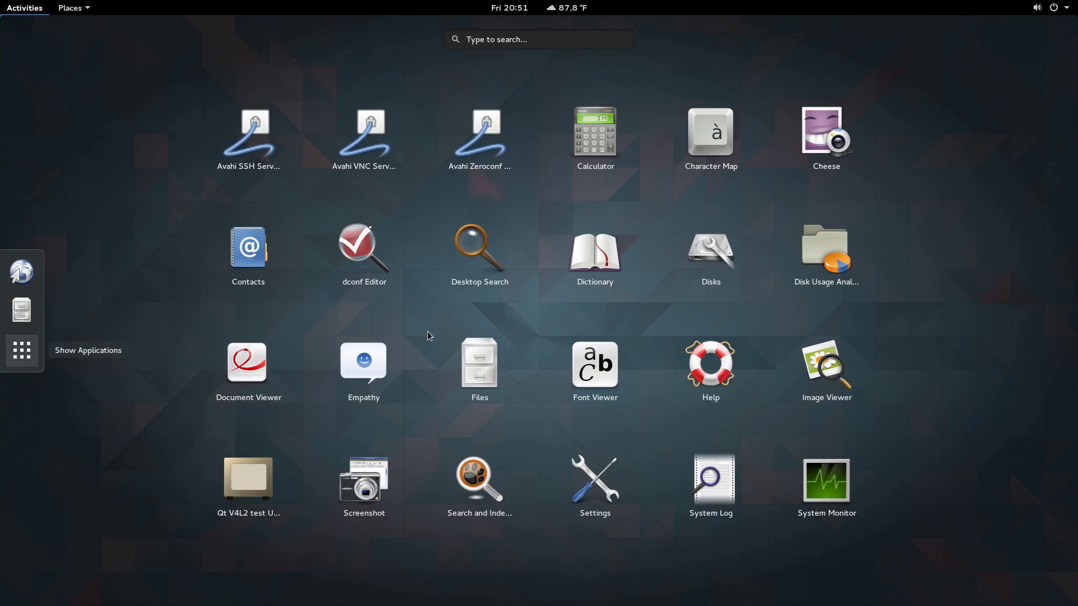
click(499, 268)
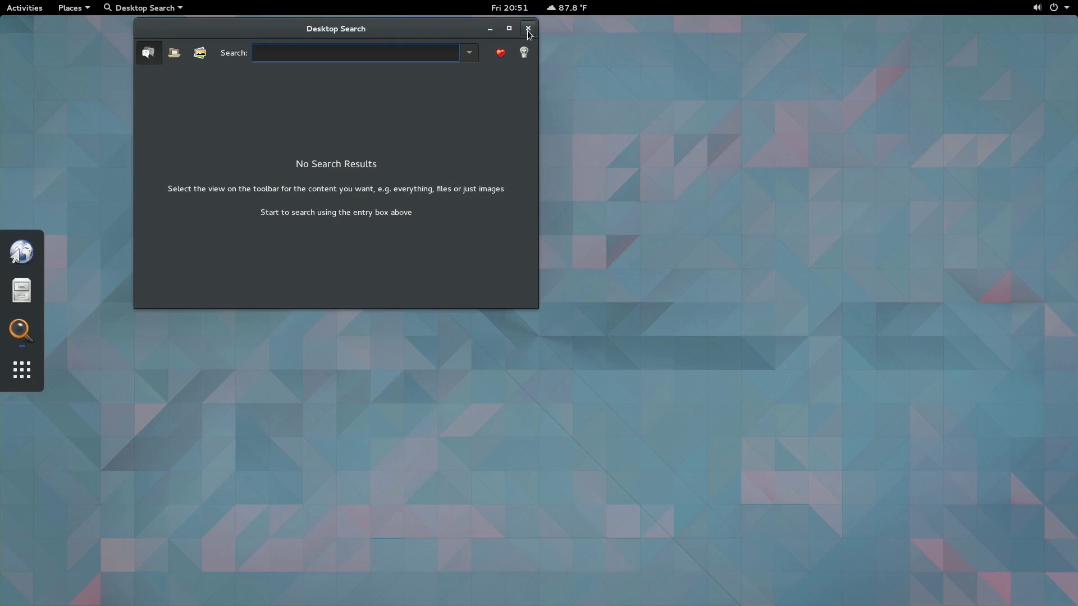
click(528, 29)
Step: Apply the green wallpaper as the desktop background via Change Background, then return to All Settings
right_click(437, 117)
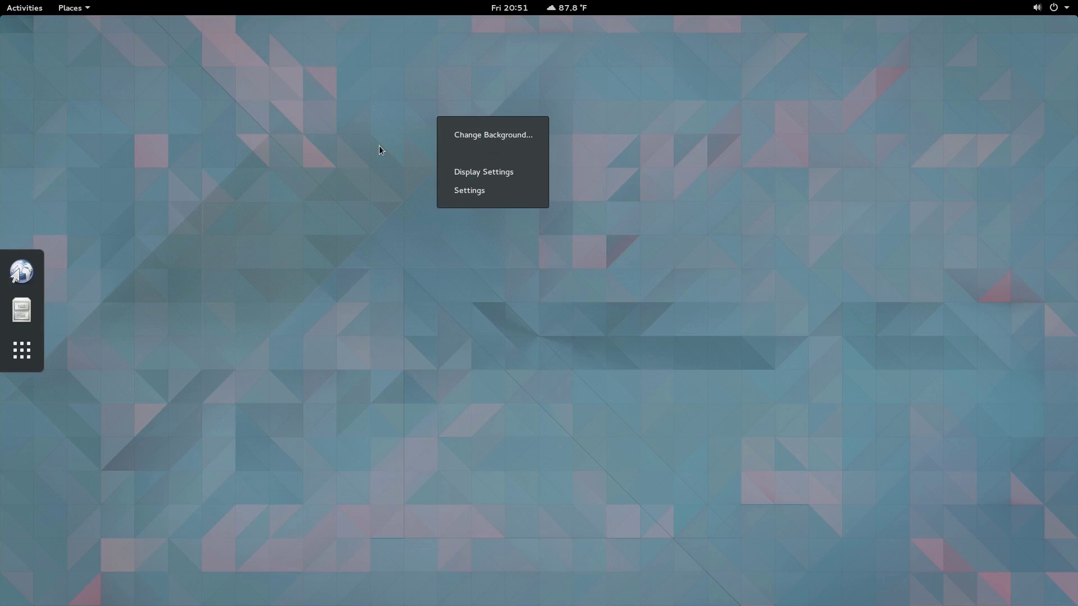
click(498, 137)
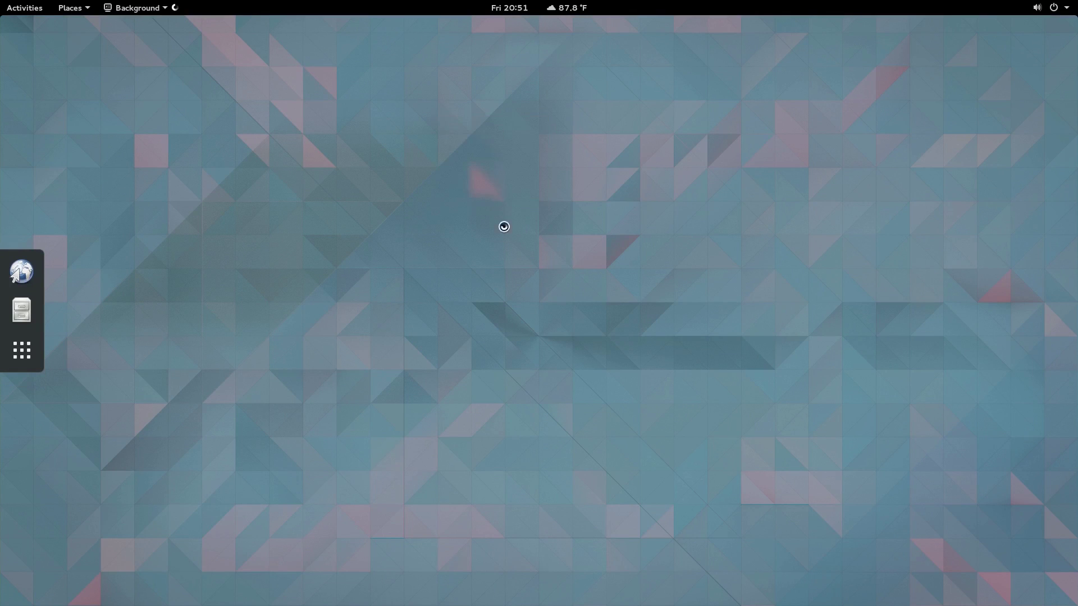
click(521, 265)
scroll(686, 329, down, 5)
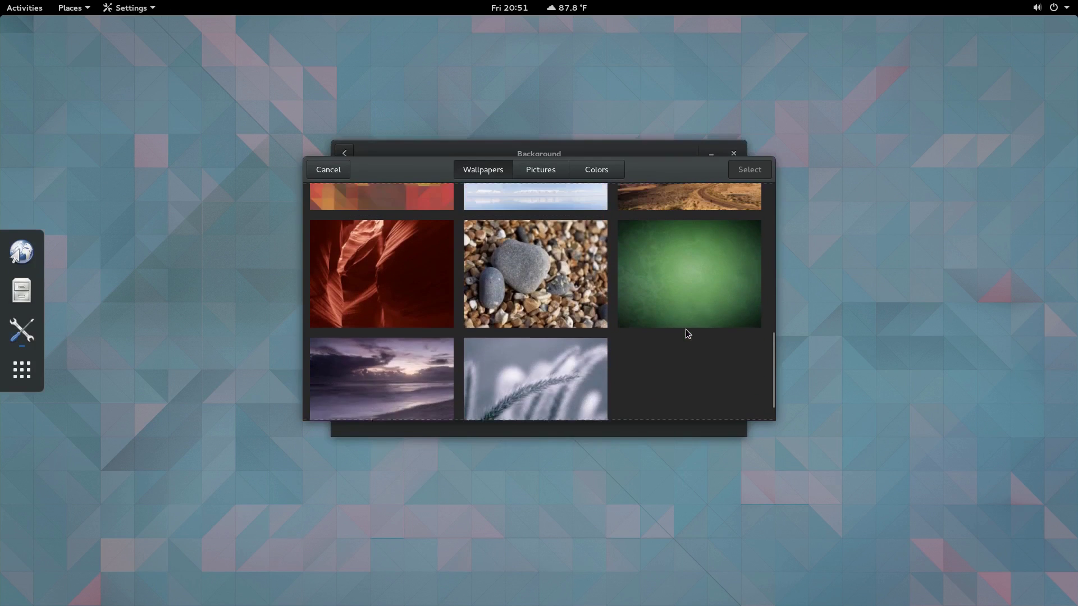
click(686, 330)
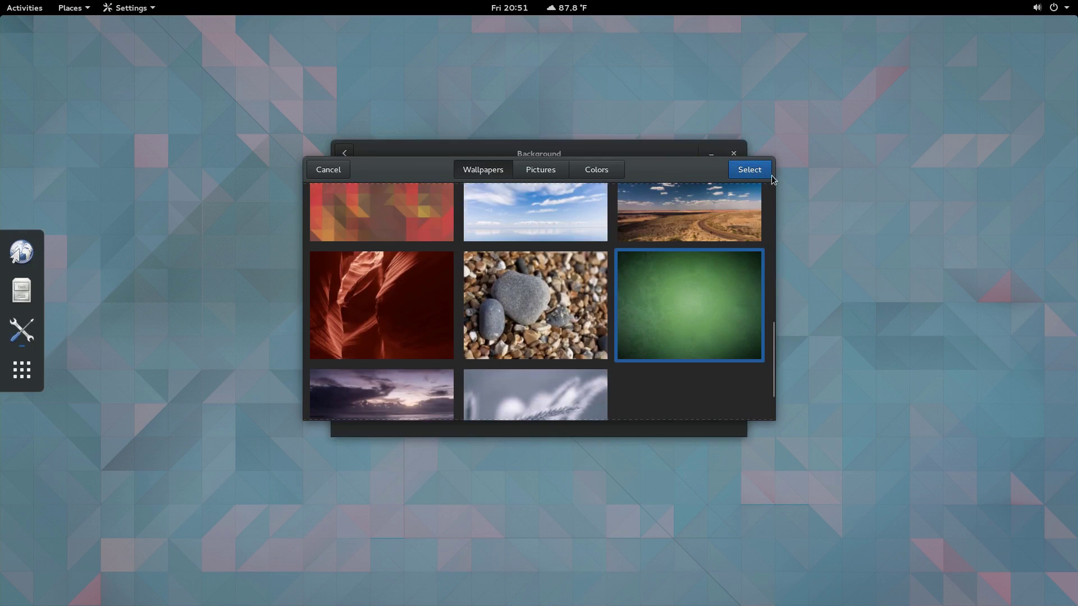
click(769, 174)
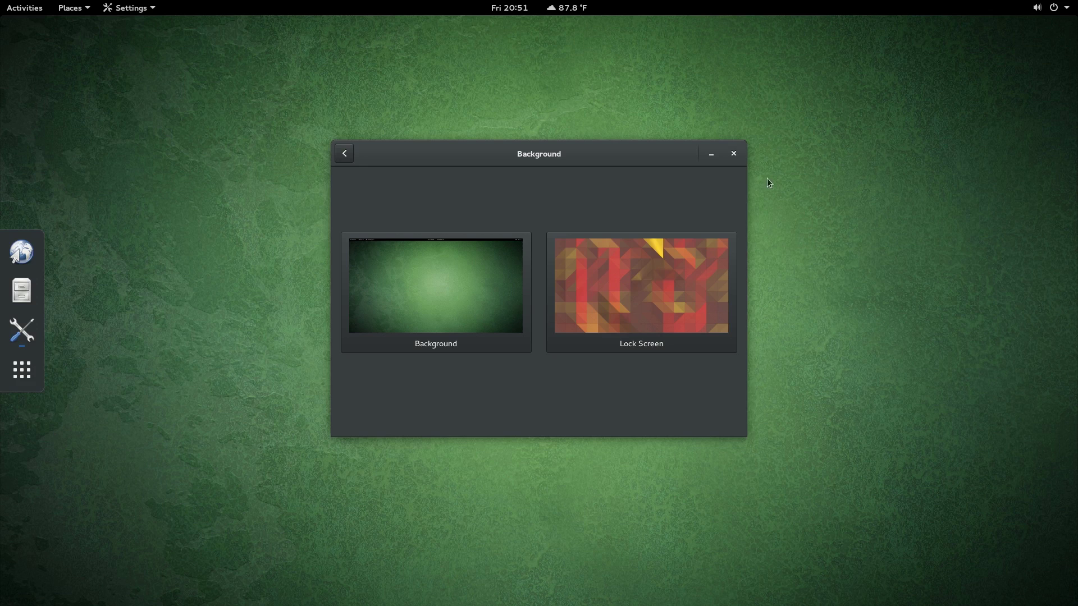
click(344, 153)
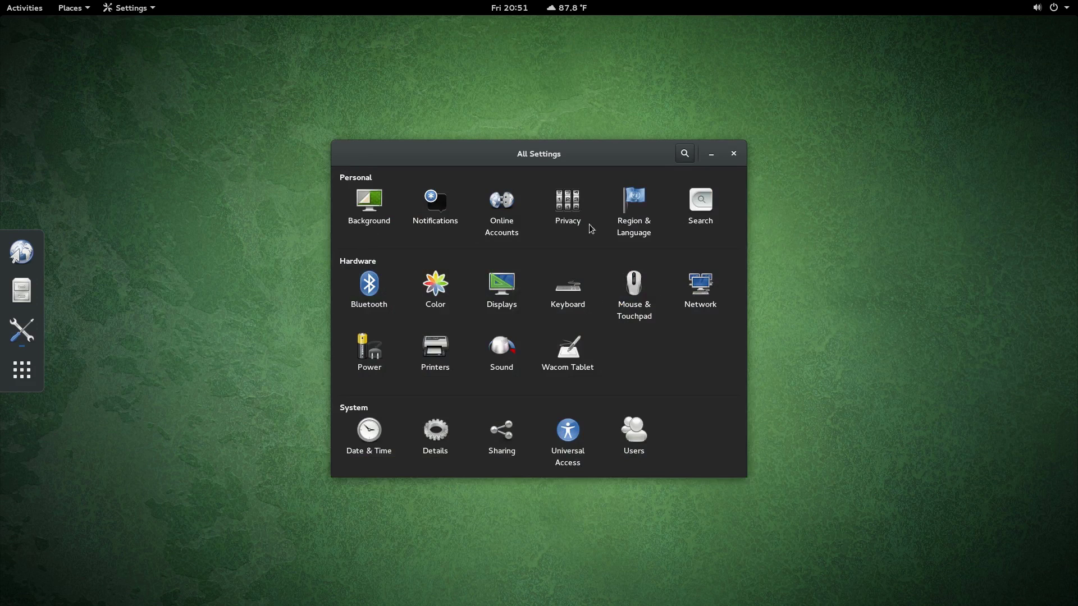
Step: Look over the Power settings and the Details page's Default Applications
click(385, 362)
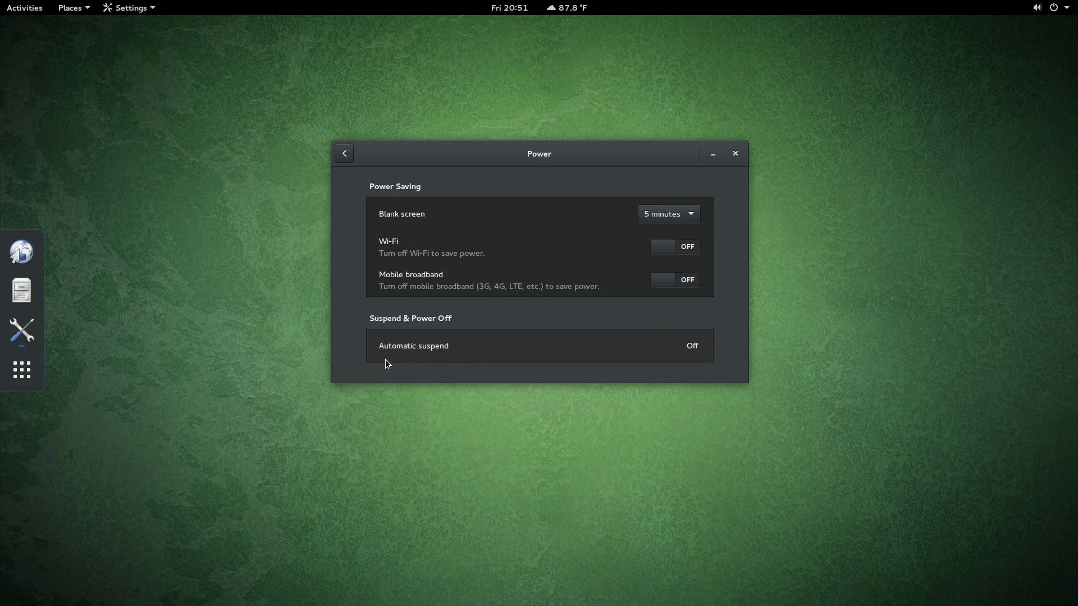
click(344, 153)
click(436, 440)
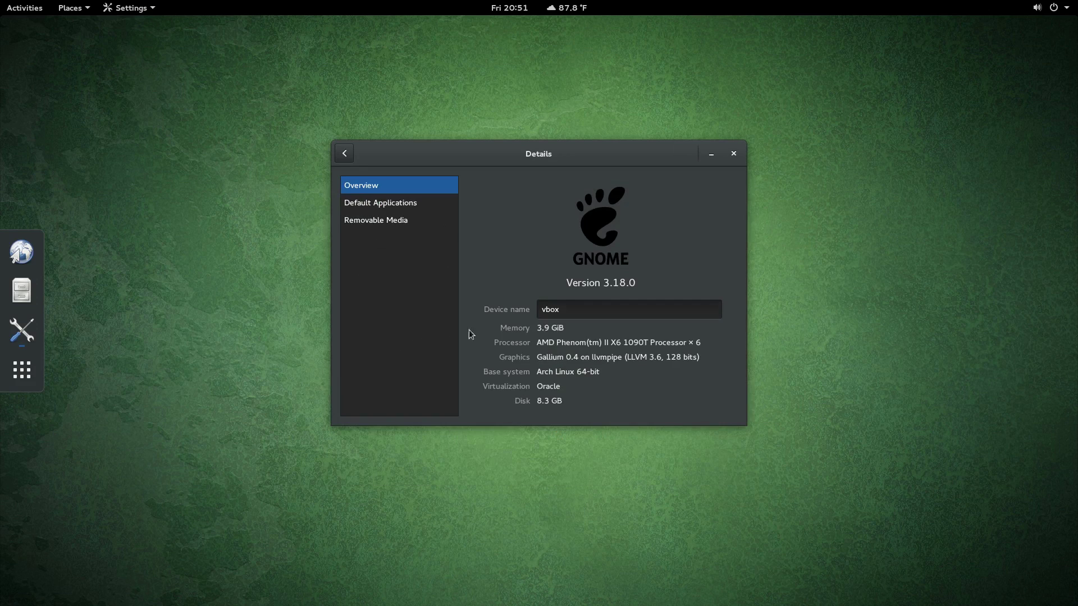
click(389, 206)
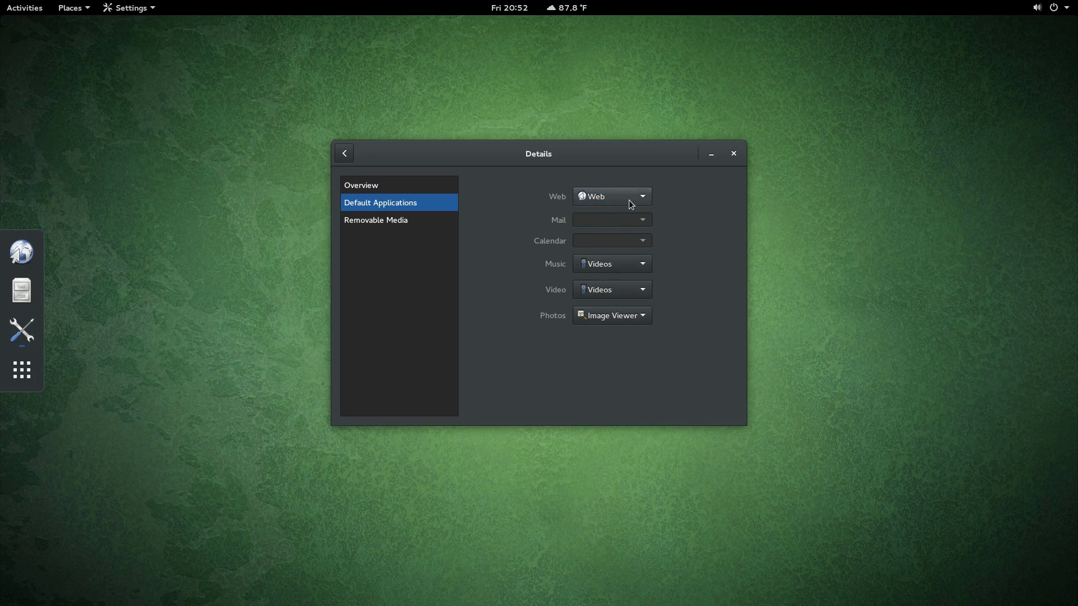
Step: In Users, set the account picture to the penguin image
click(344, 153)
click(643, 441)
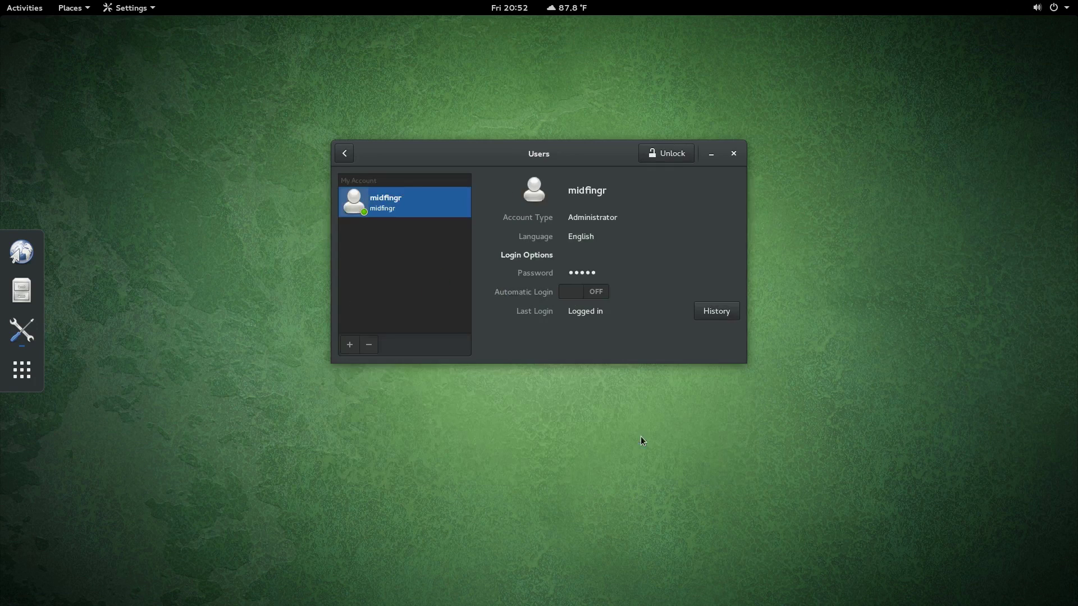
click(532, 196)
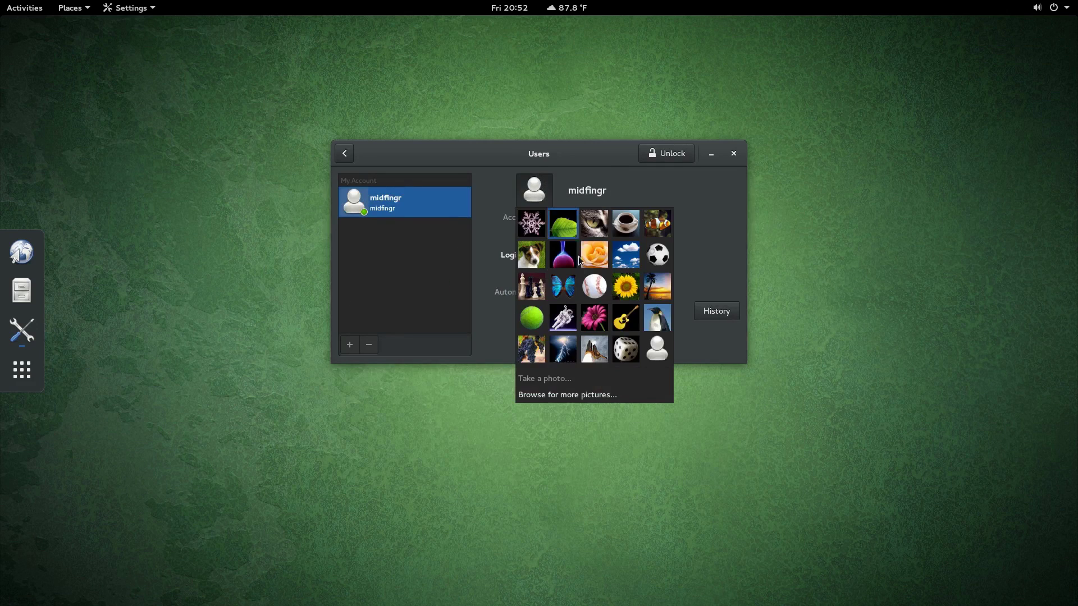
click(531, 349)
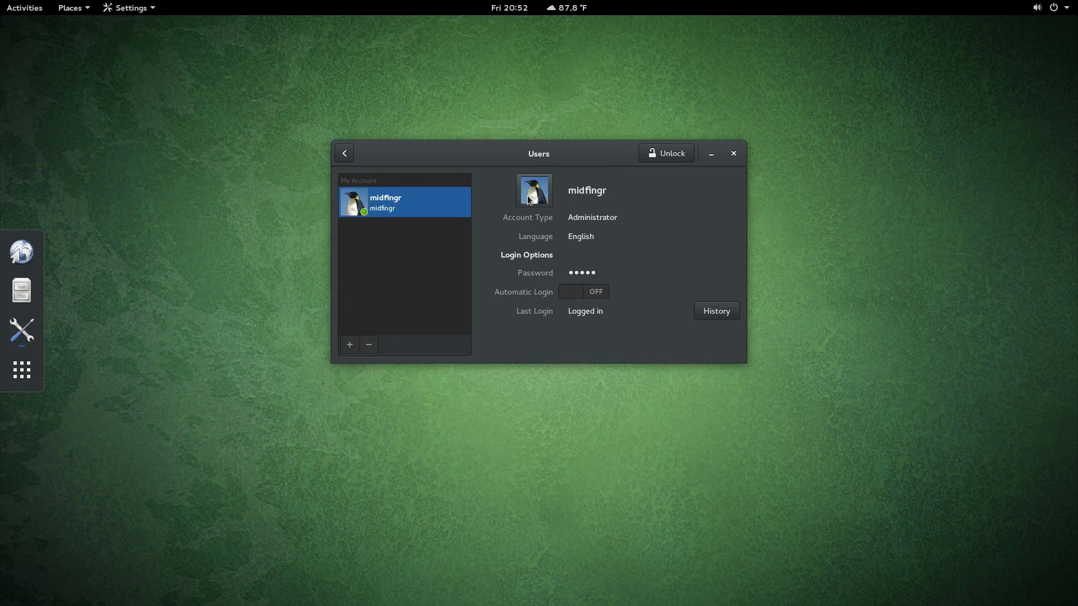
Step: Set Alt+H as the Home folder keyboard shortcut, closing the Files window it opens
click(349, 156)
click(569, 297)
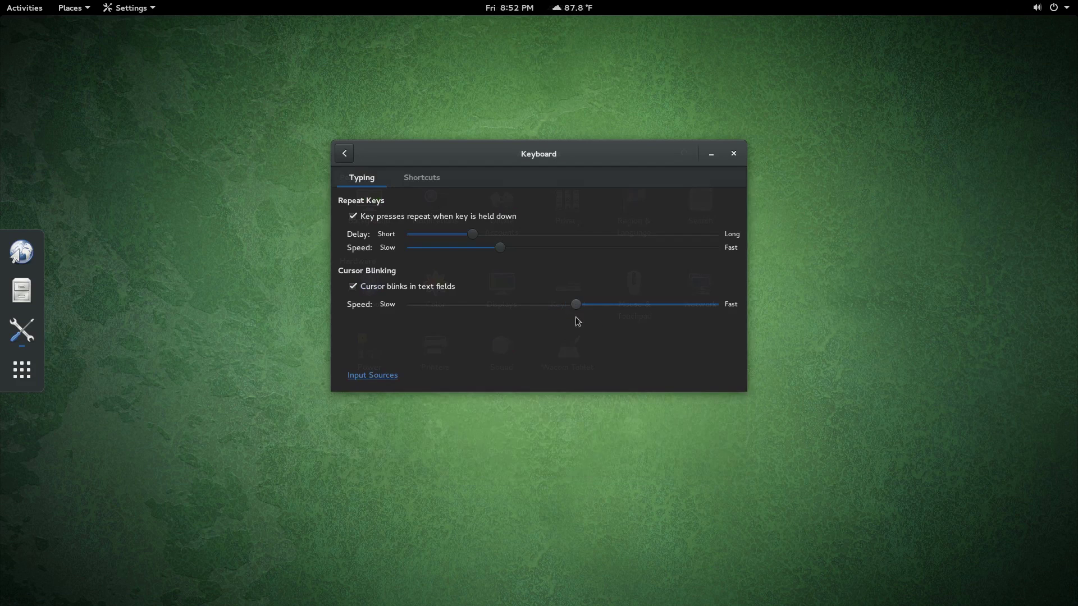
click(419, 179)
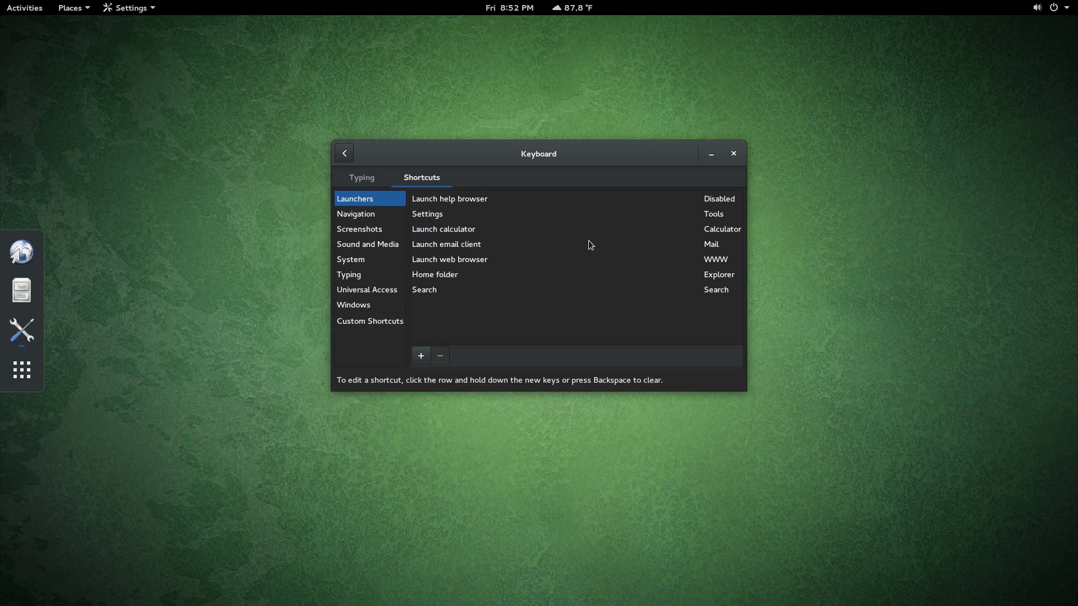
click(457, 274)
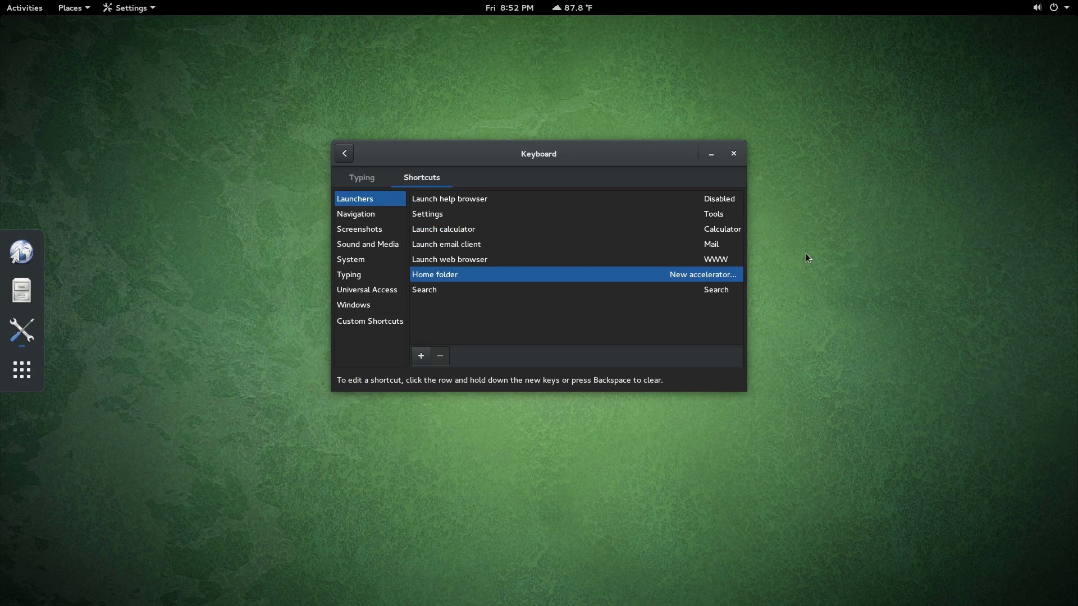
key(alt+h)
key(alt+h)
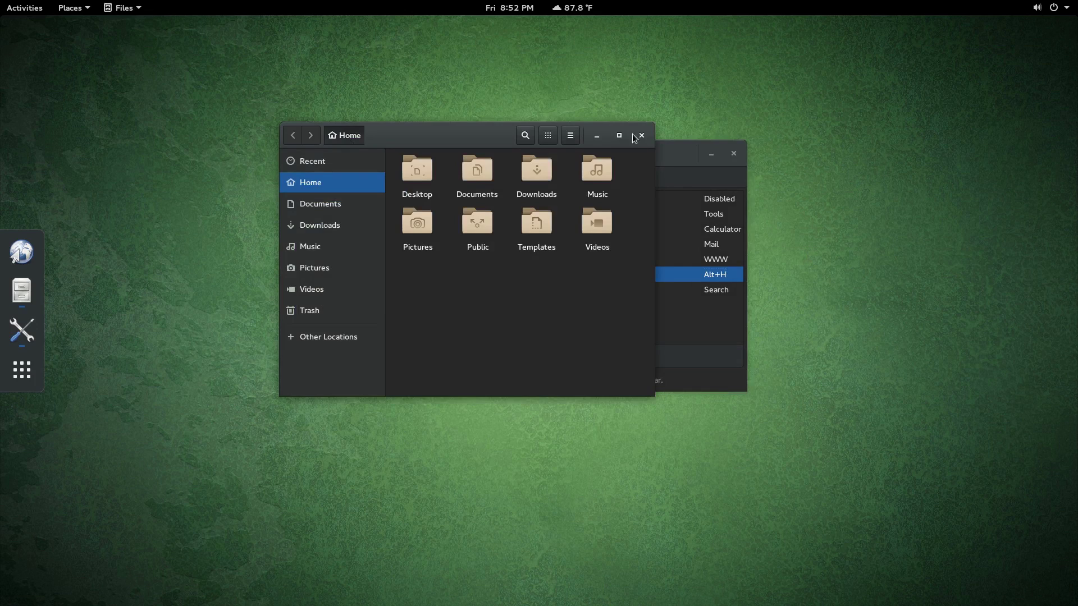
click(633, 138)
Step: Add a custom shortcut named Terminal running gnome-terminal, bound to Ctrl+Alt+T
click(372, 321)
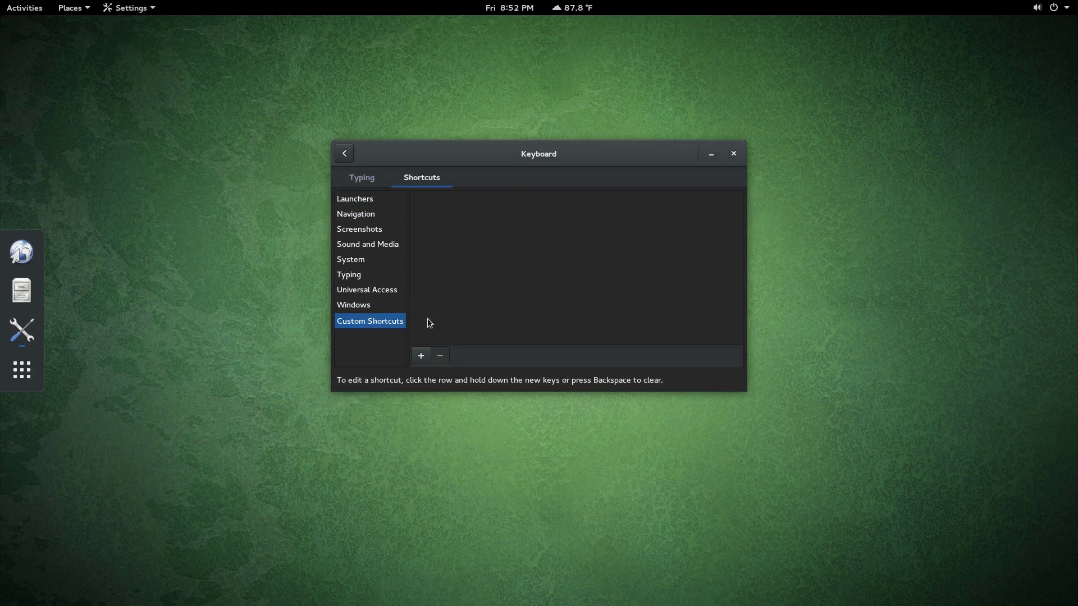
click(421, 357)
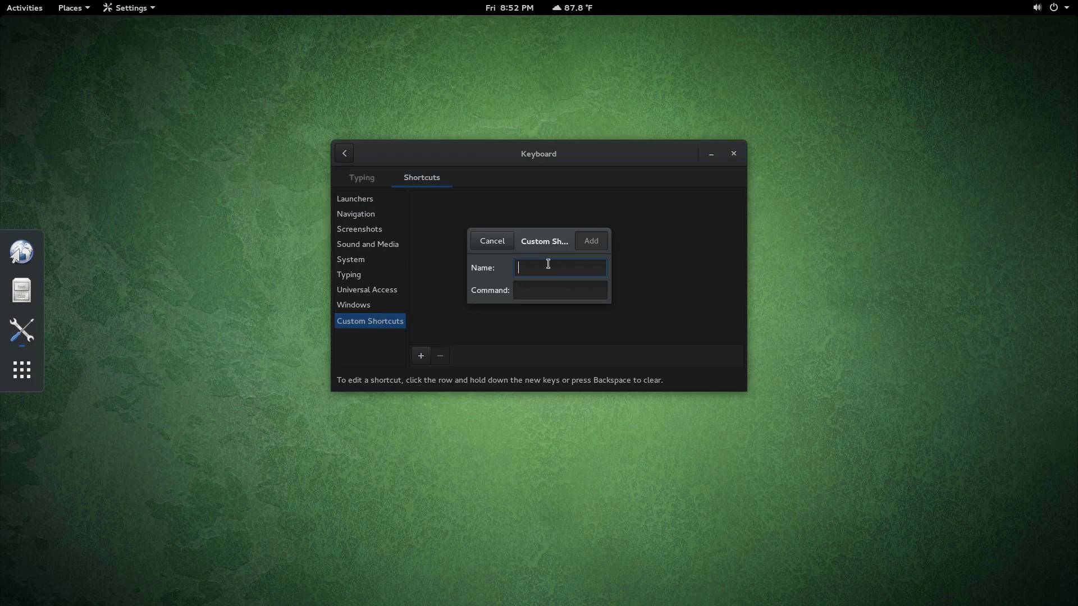
text(Terminal)
key(Tab)
text(gno)
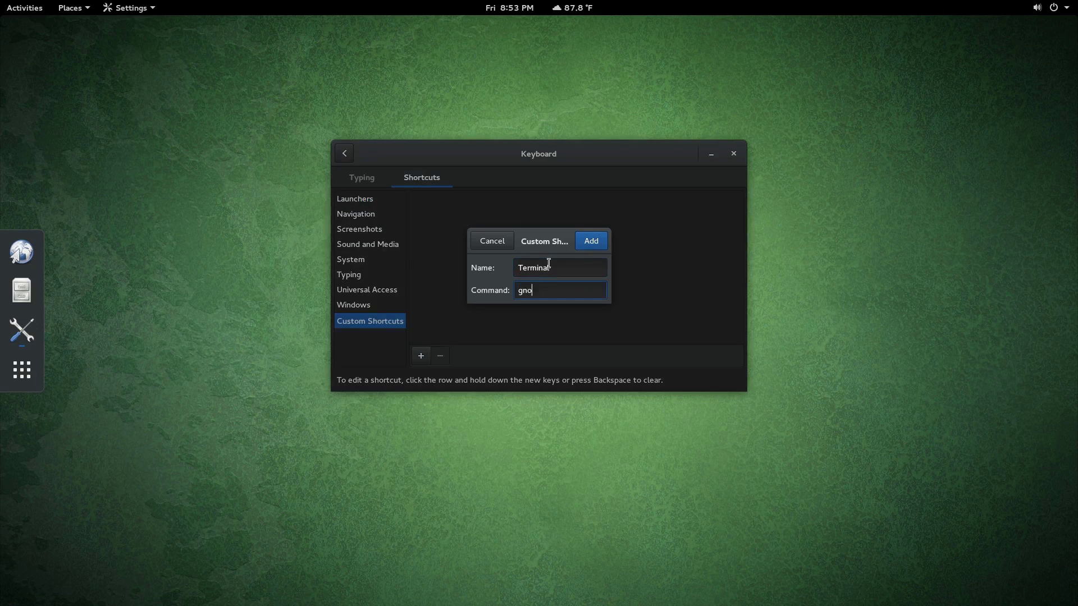
text(me-terminal)
click(593, 243)
click(711, 201)
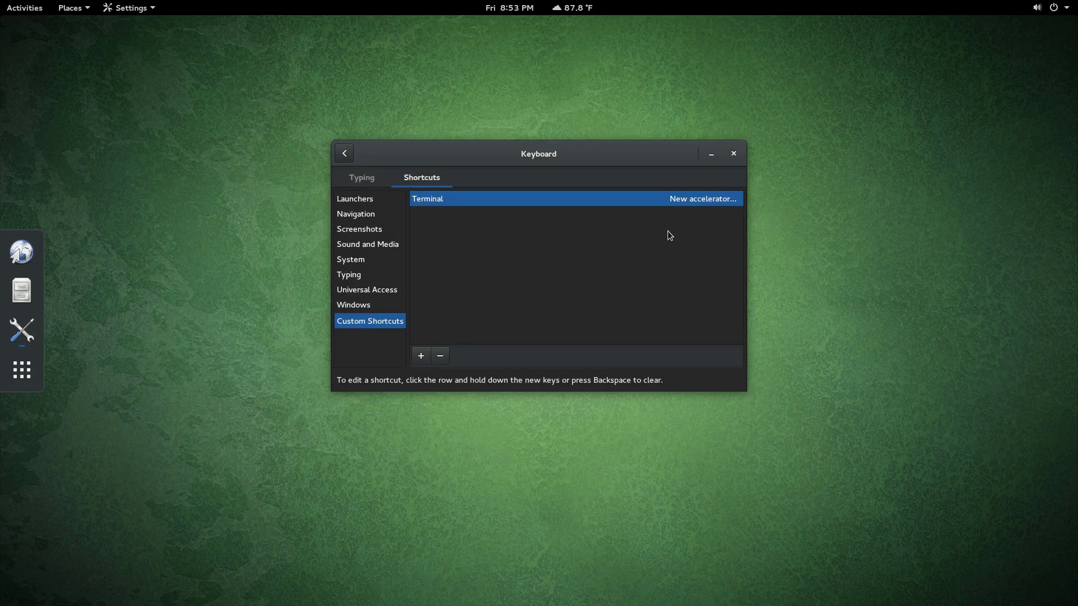
key(ctrl+alt+t)
key(ctrl+alt+t)
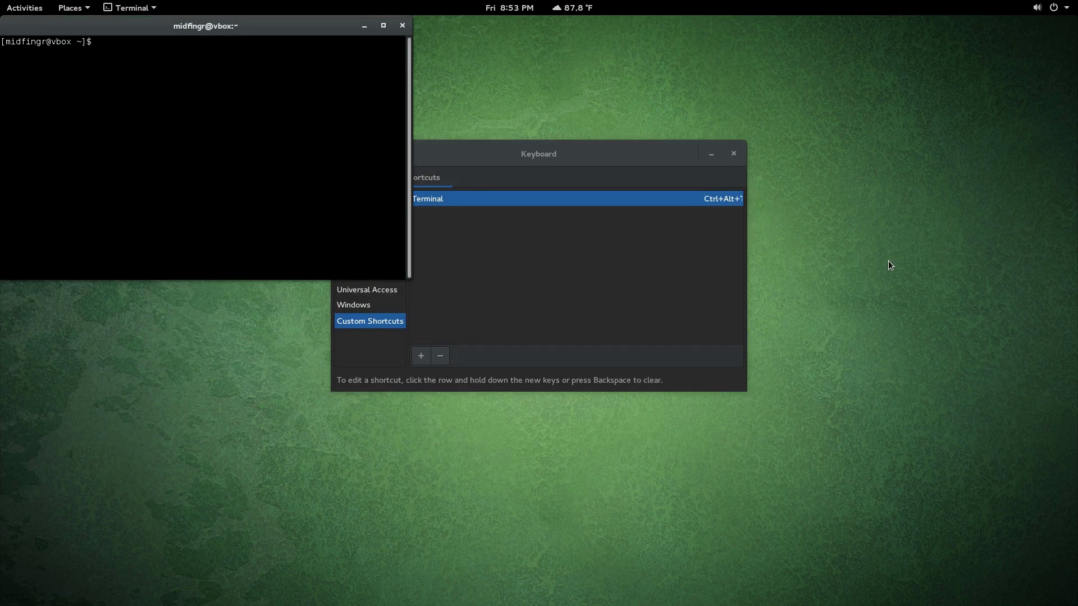
Step: Open and close Files with Super+E, then close the terminal with exit
key(super+e)
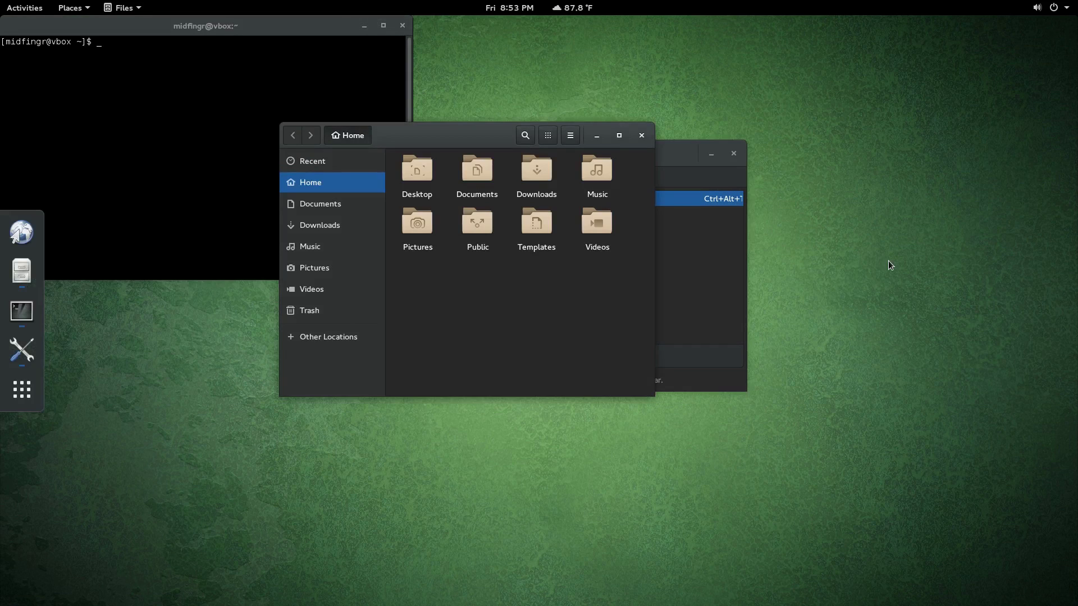
key(ctrl+w)
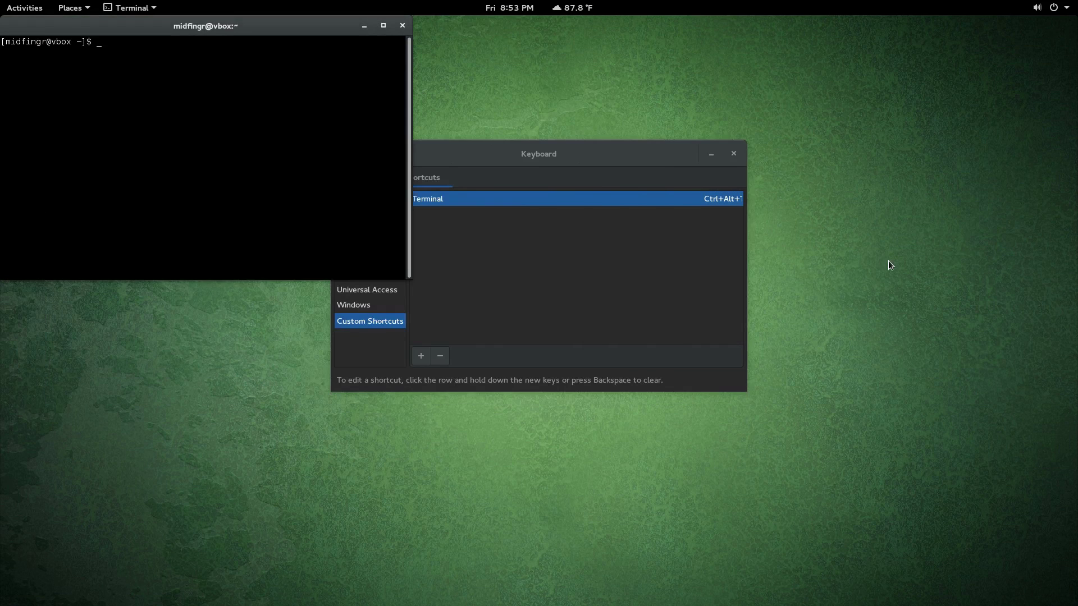
text(exit)
key(Return)
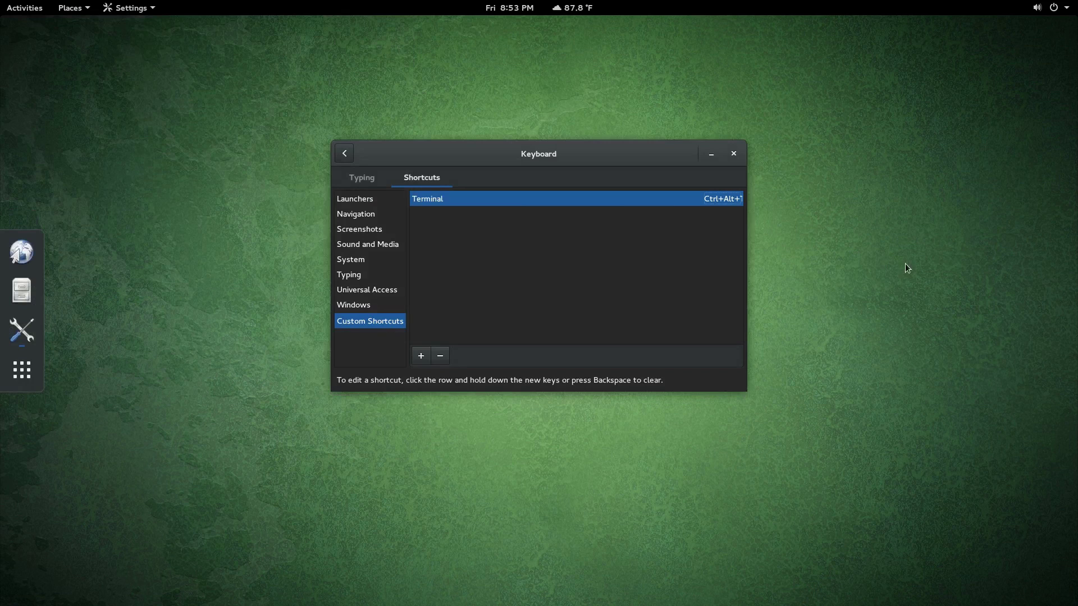
Step: In a new terminal, search for gedit packages with pacman -Ss gedit
click(21, 290)
key(ctrl+w)
key(ctrl+alt+t)
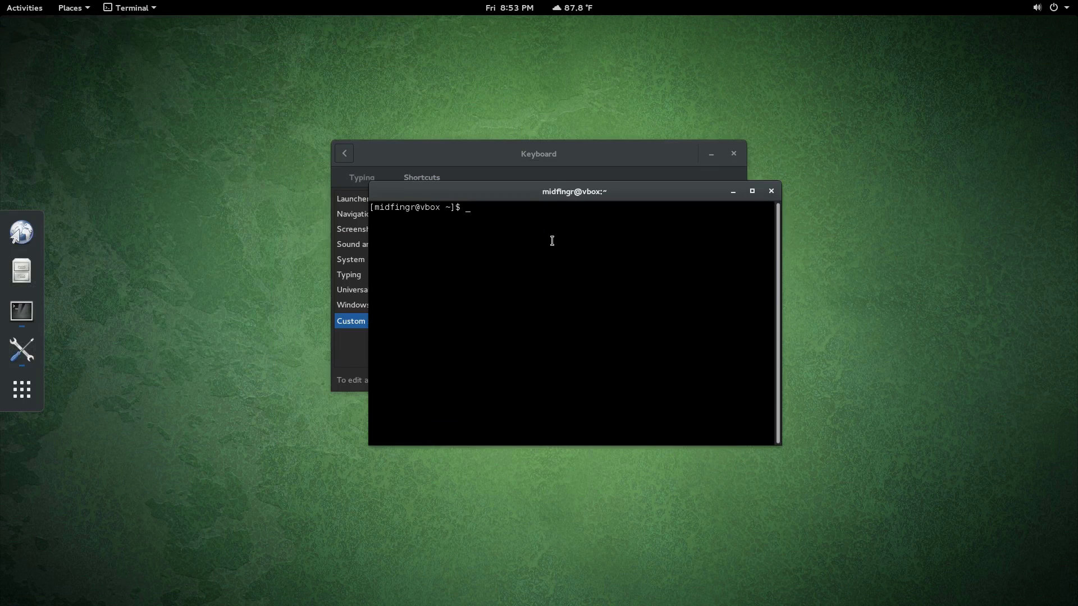
text(sudo)
key(BackSpace)
key(BackSpace)
key(BackSpace)
key(BackSpace)
text(pacman -Ss gedit)
key(Return)
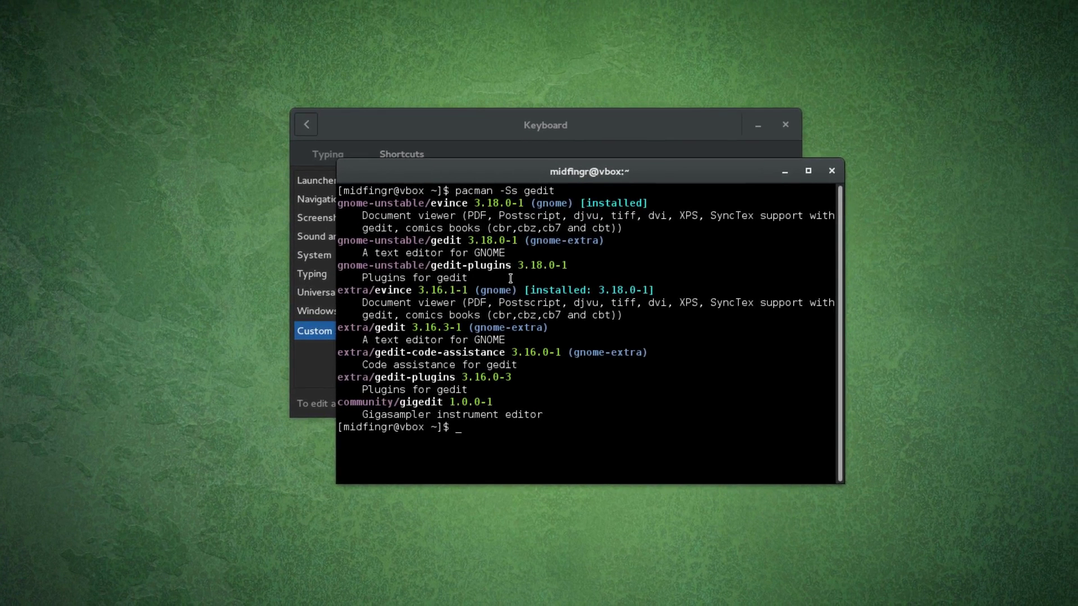
Step: Install gedit with sudo pacman -S gedit, confirming the install
key(Up)
key(Home)
text(sudo)
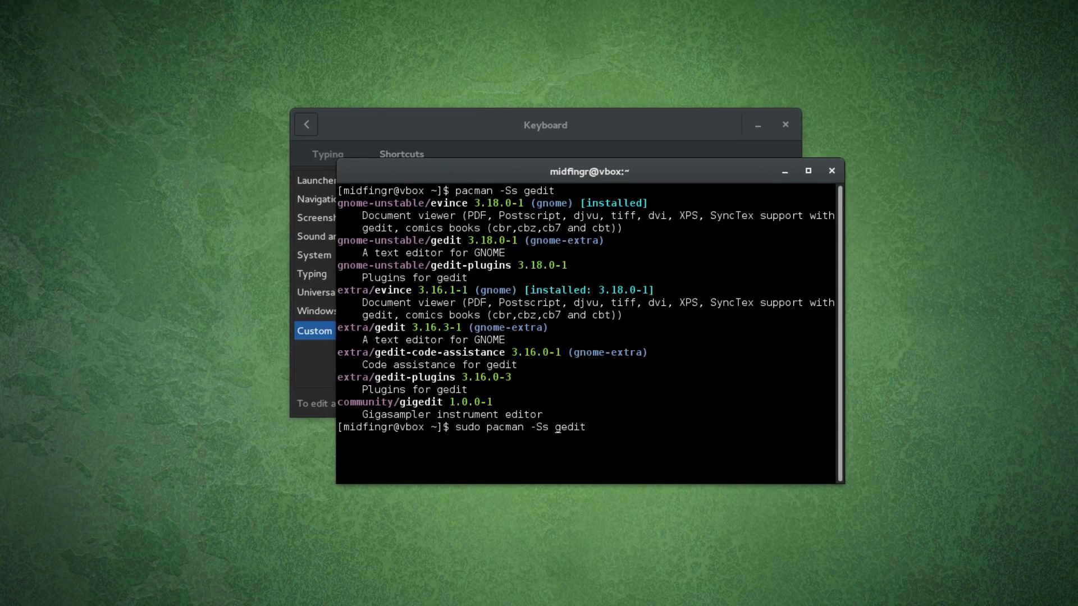
key(Delete)
key(Return)
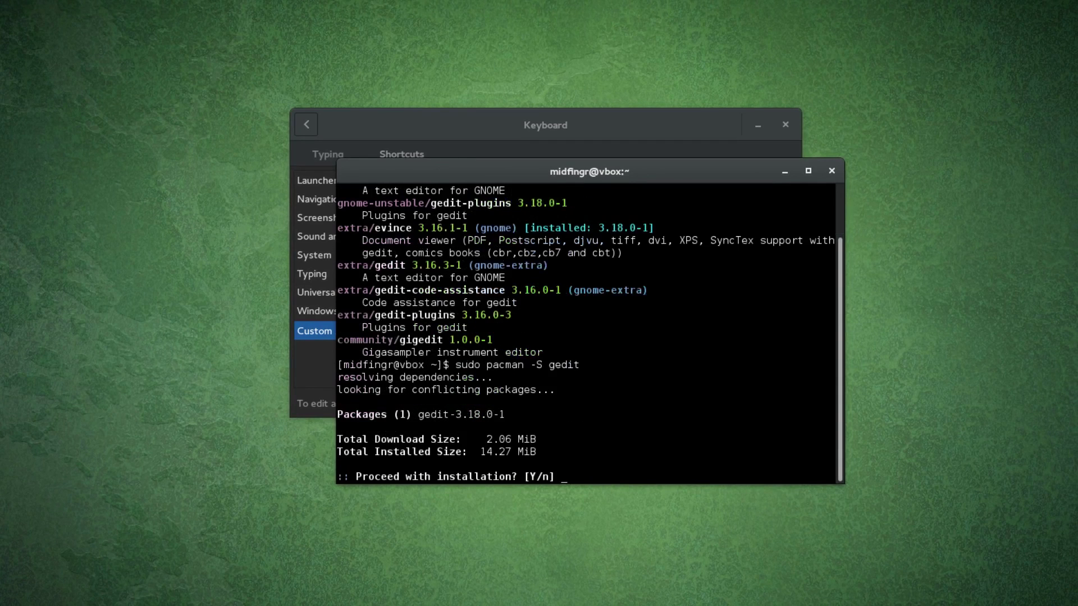
key(Return)
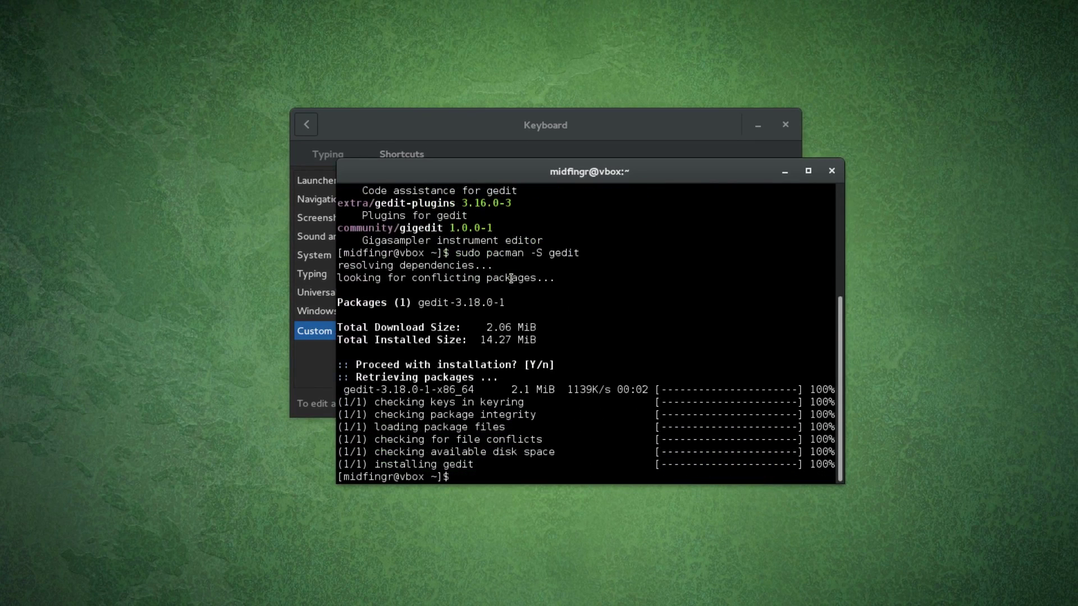
Step: Search gnome-extra packages and redirect the list to extras.txt
key(ctrl+l)
text(pacman -Ss gedit)
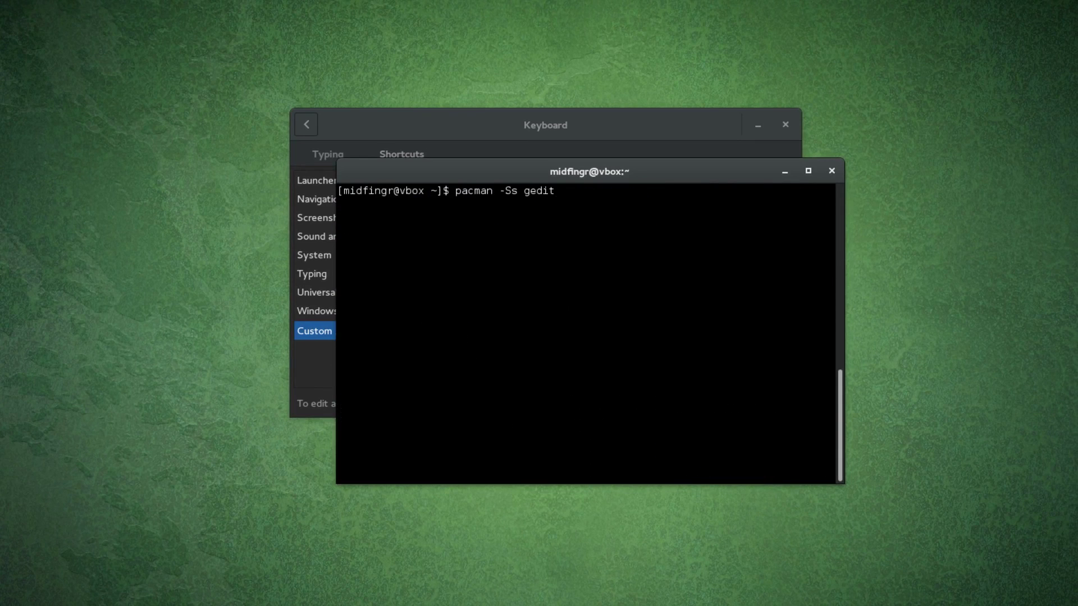
key(BackSpace)
key(BackSpace)
key(BackSpace)
key(BackSpace)
key(BackSpace)
text(gnome-extras)
key(Up)
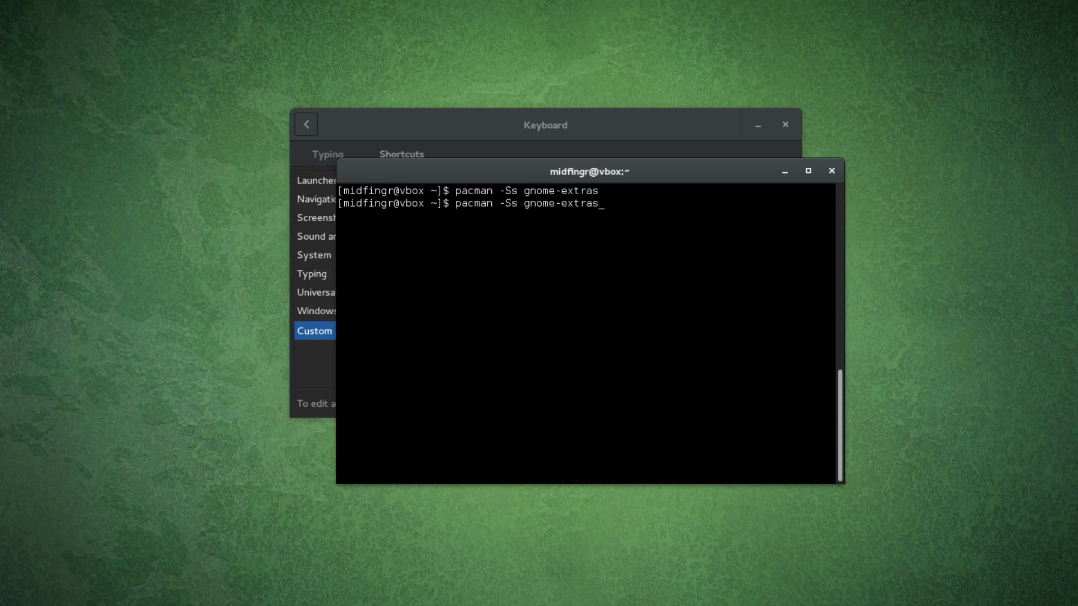
key(BackSpace)
key(Return)
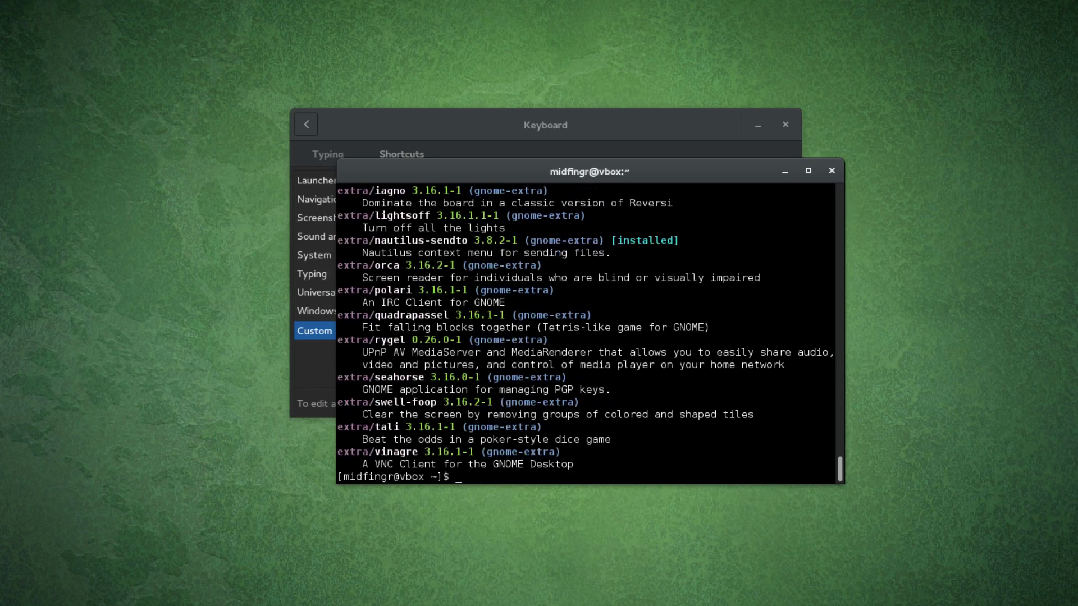
key(ctrl+l)
key(Up)
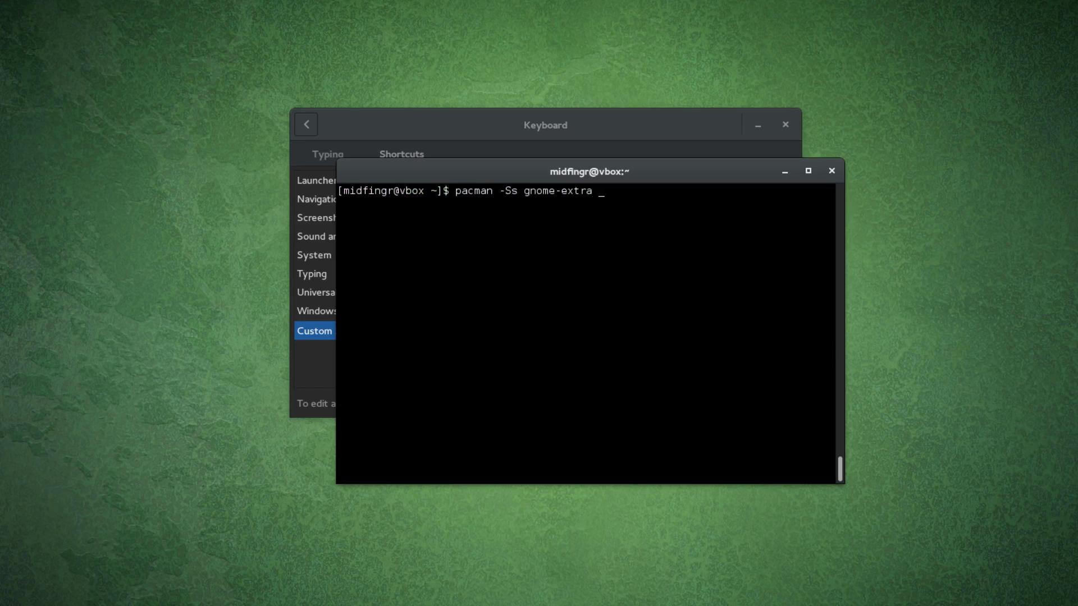
text(> extras.txt)
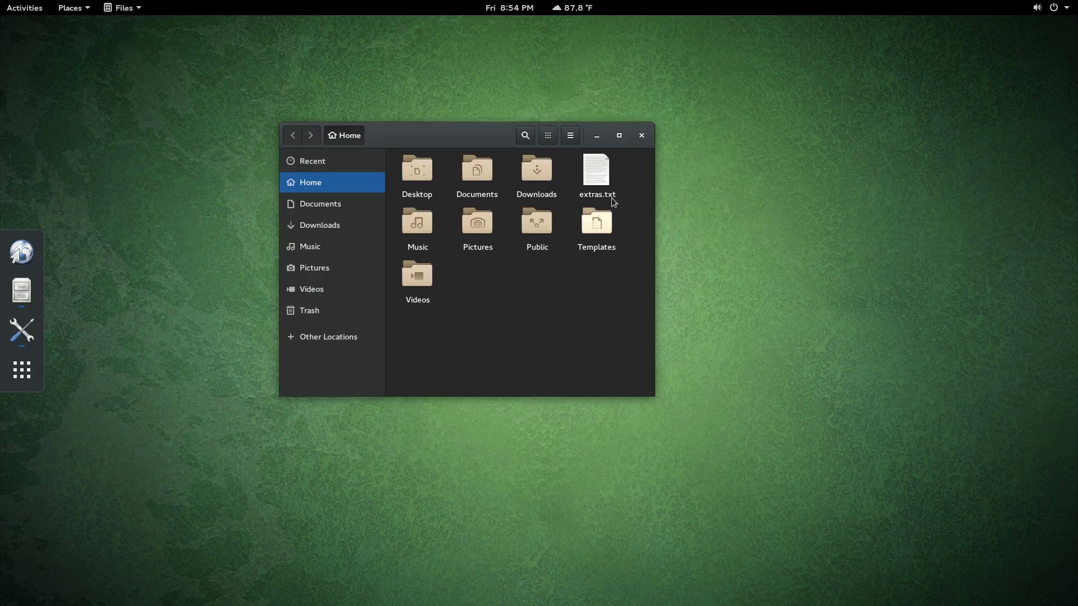
Step: Open extras.txt in gedit, centre the window, and scroll down the package list to gnome-maps
key(Return)
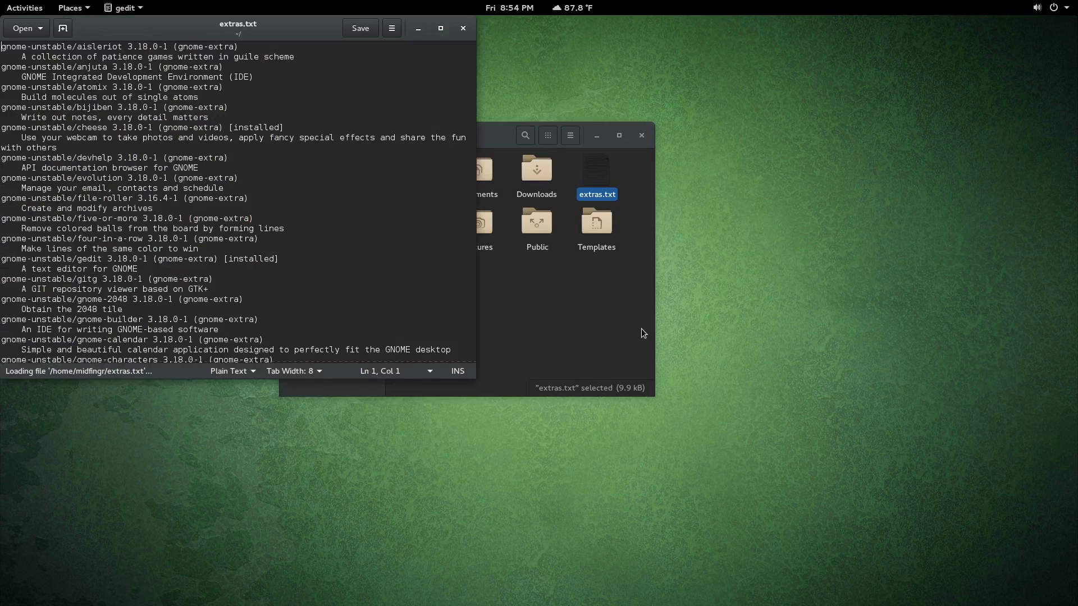
drag(329, 27, 336, 19)
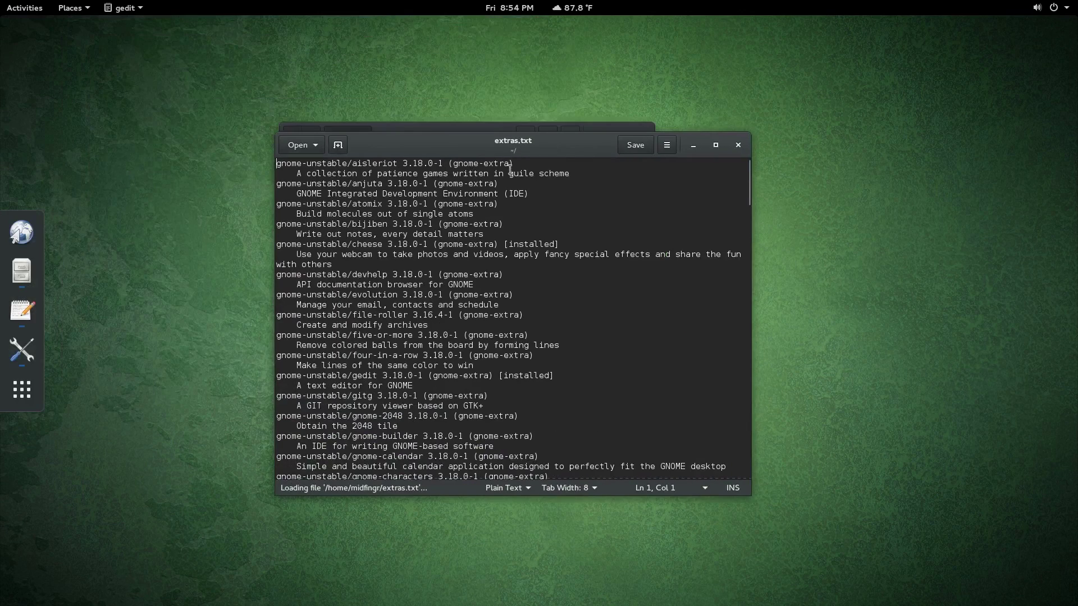
drag(376, 181, 448, 203)
click(448, 203)
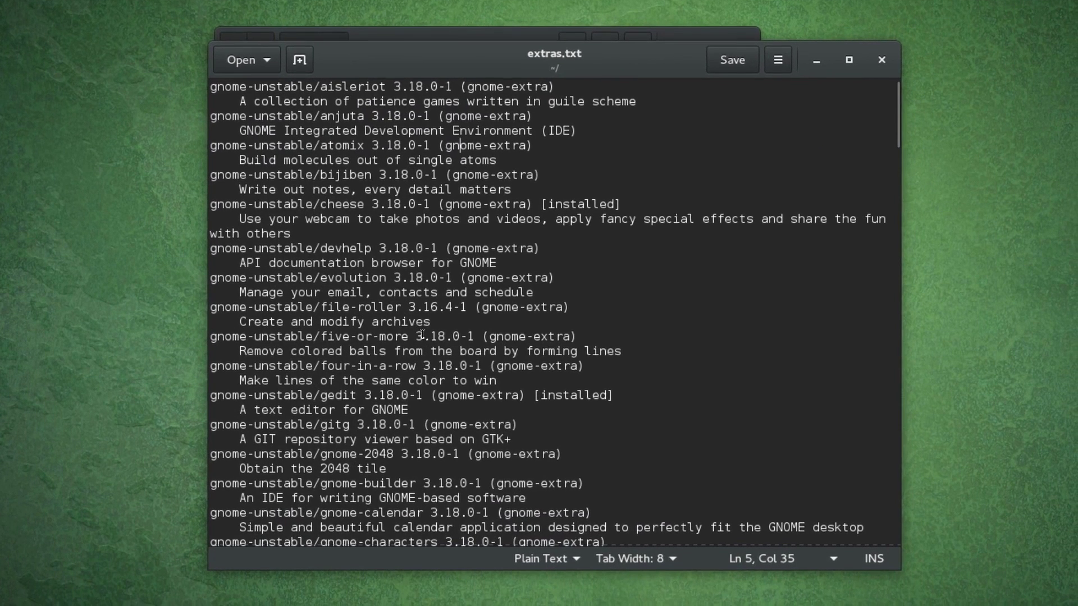
text(s)
scroll(423, 335, down, 2)
scroll(422, 337, down, 2)
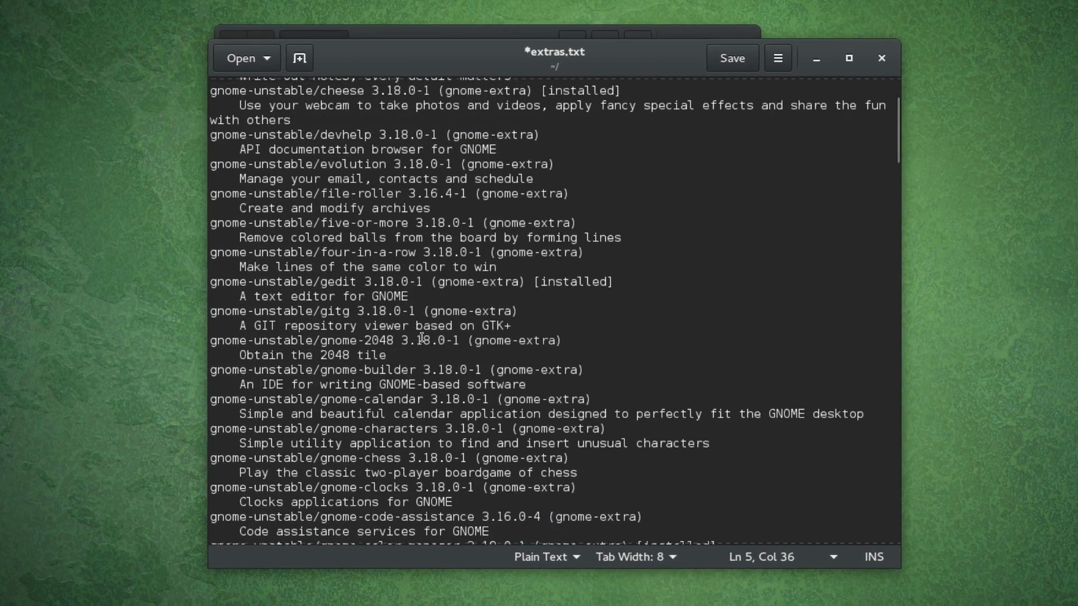
scroll(422, 337, down, 4)
scroll(422, 337, down, 10)
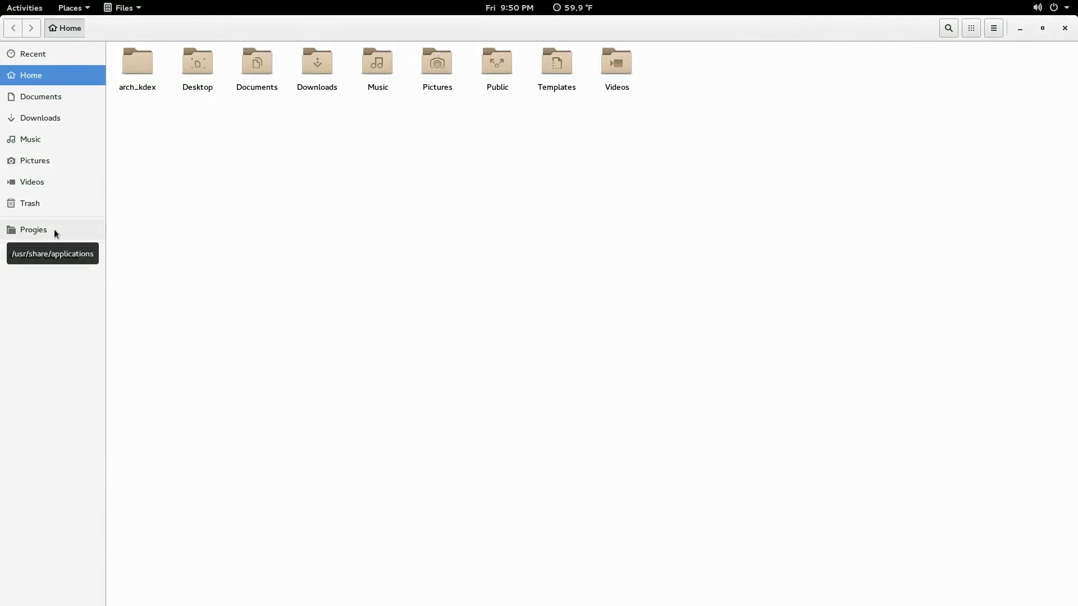
Step: Open the Progies bookmark (/usr/share/applications) and hide the sidebar with F9
click(54, 229)
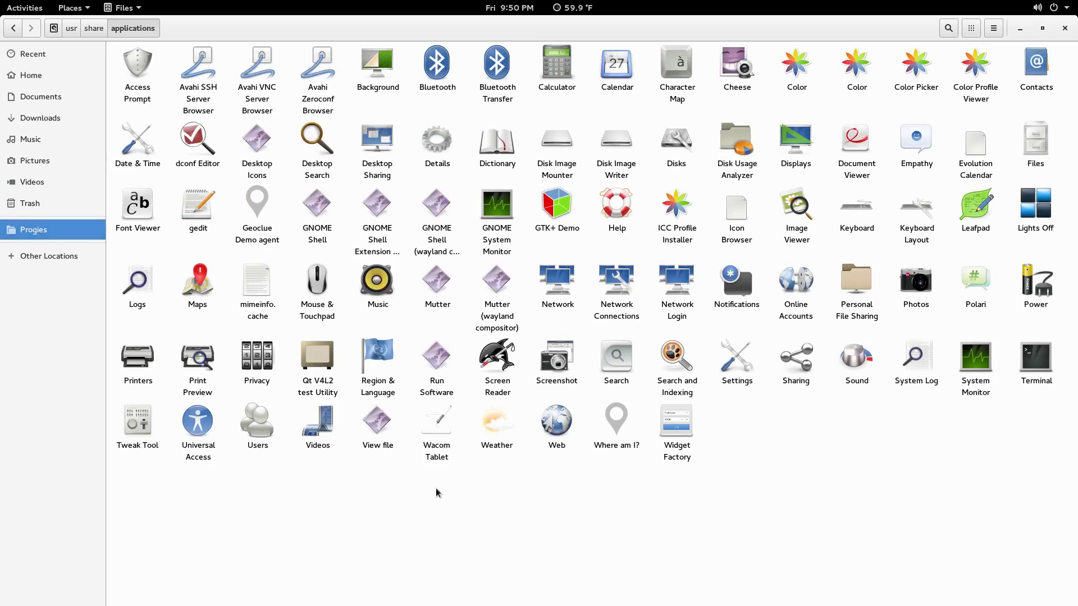
key(F9)
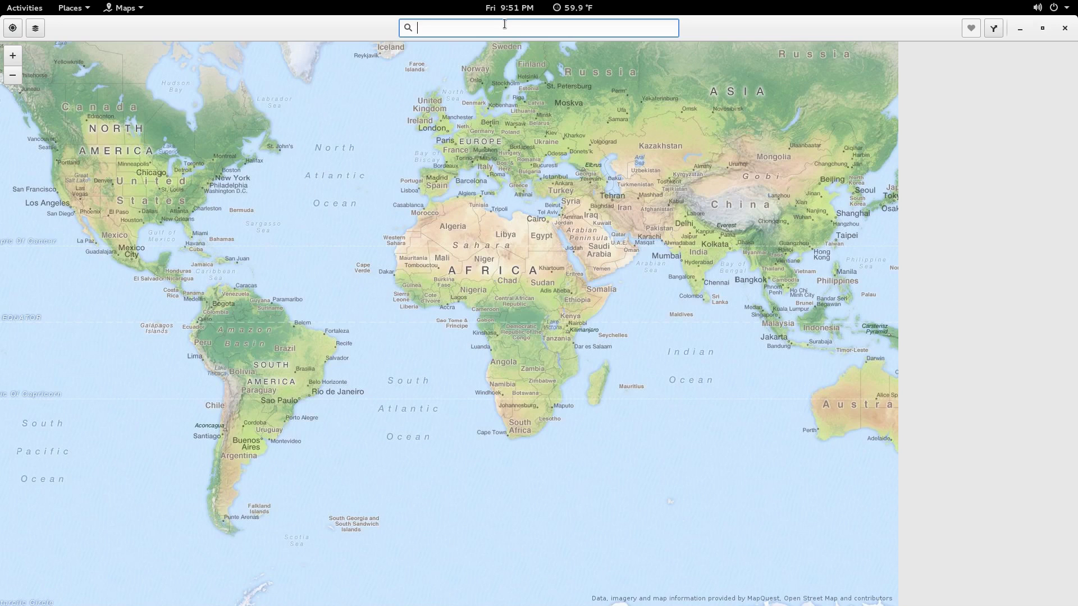
Step: Search 'Tor', show Toronto on the map, and start a route to it
text(Tor)
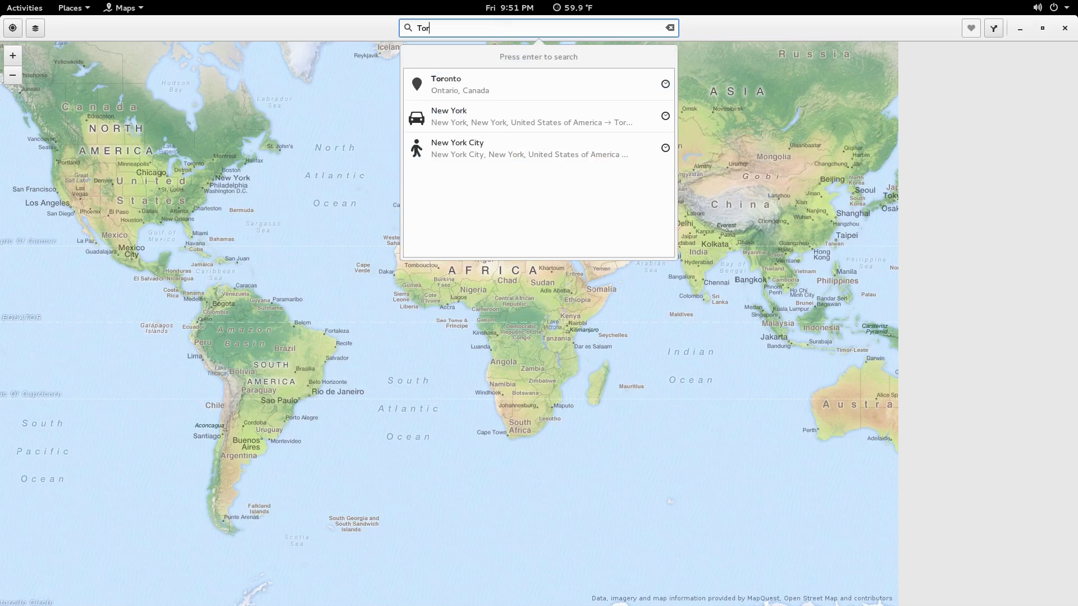
key(Down)
key(Return)
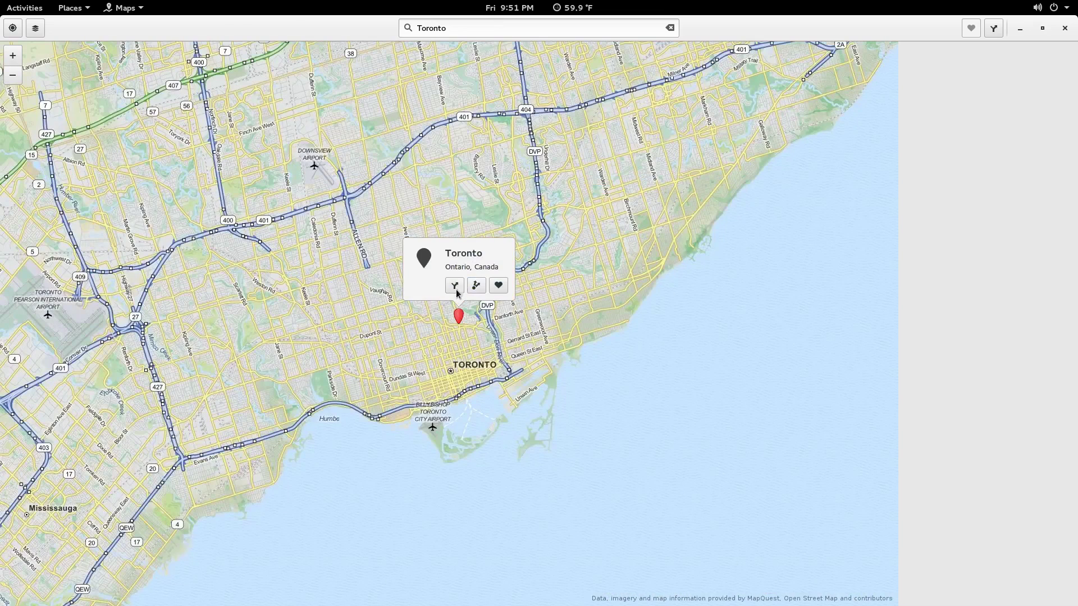
click(454, 286)
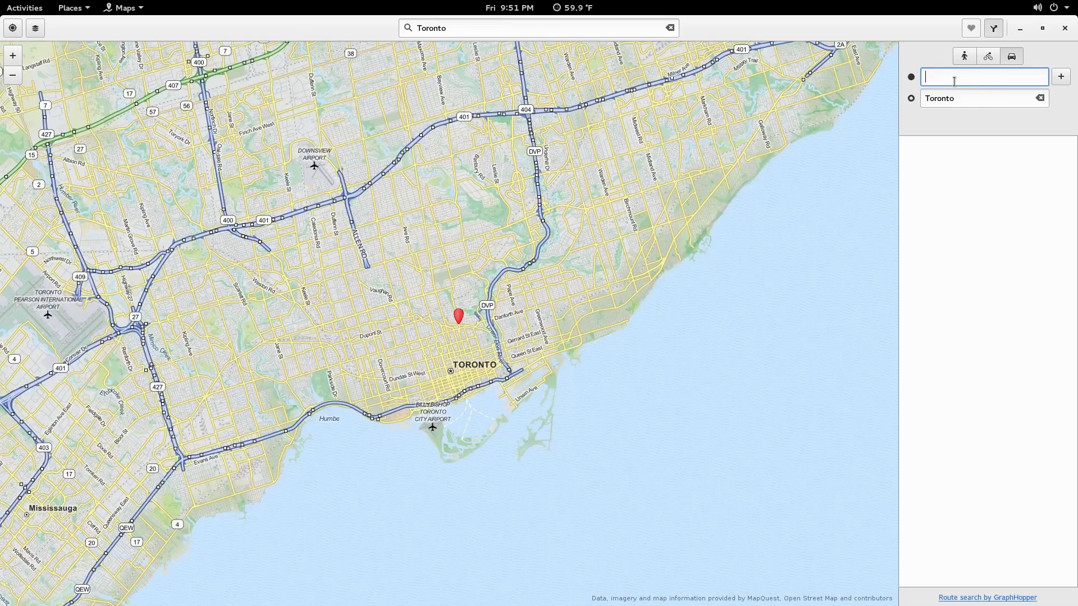
Step: Route from New York City to Toronto, compare cycling and walking routes, then close Maps
text(New York)
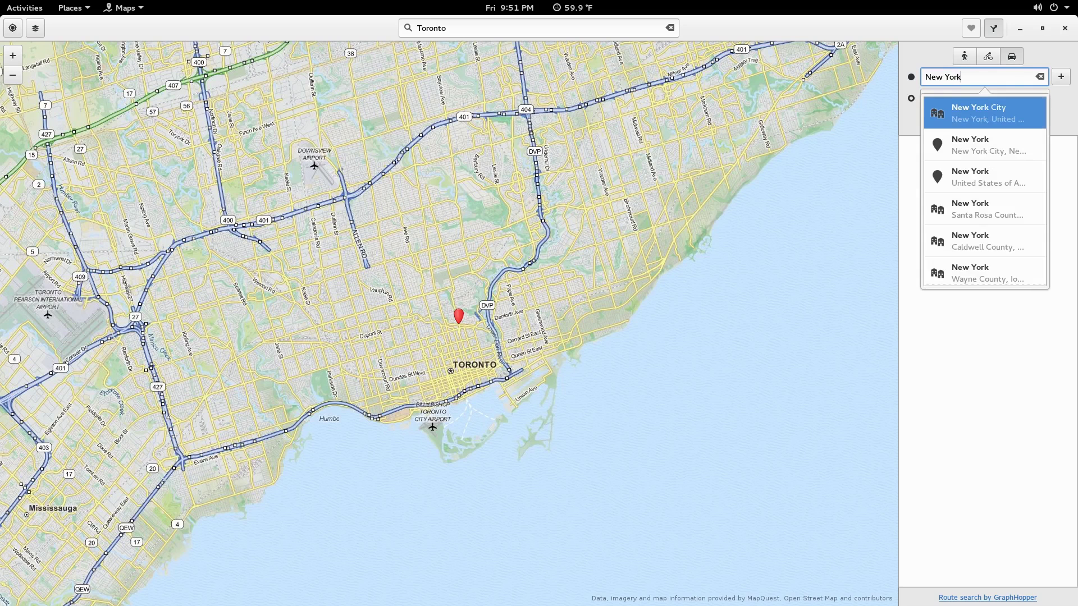
click(1012, 118)
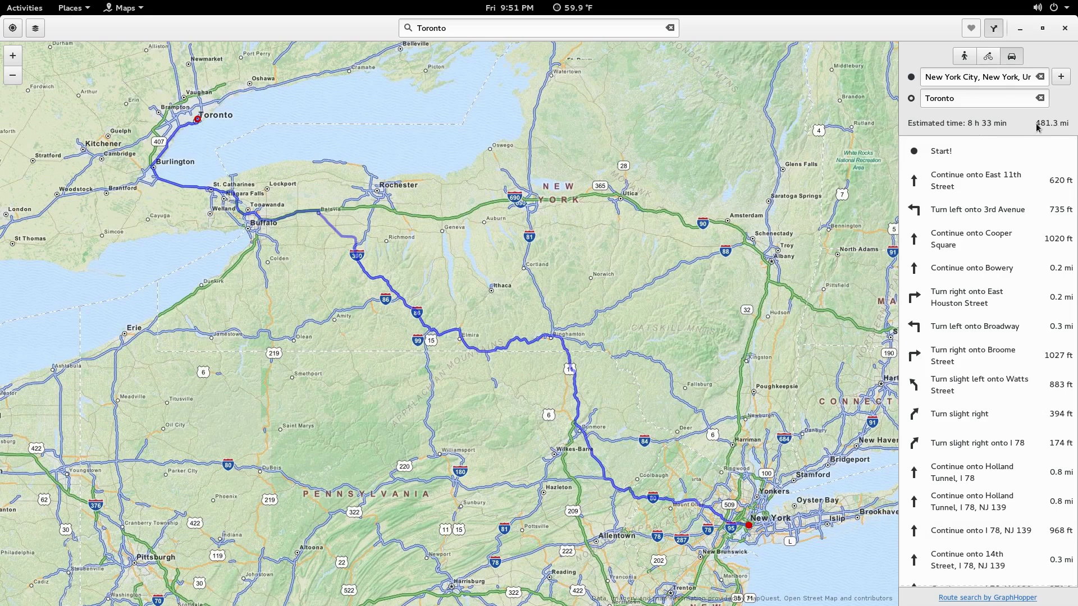
click(990, 58)
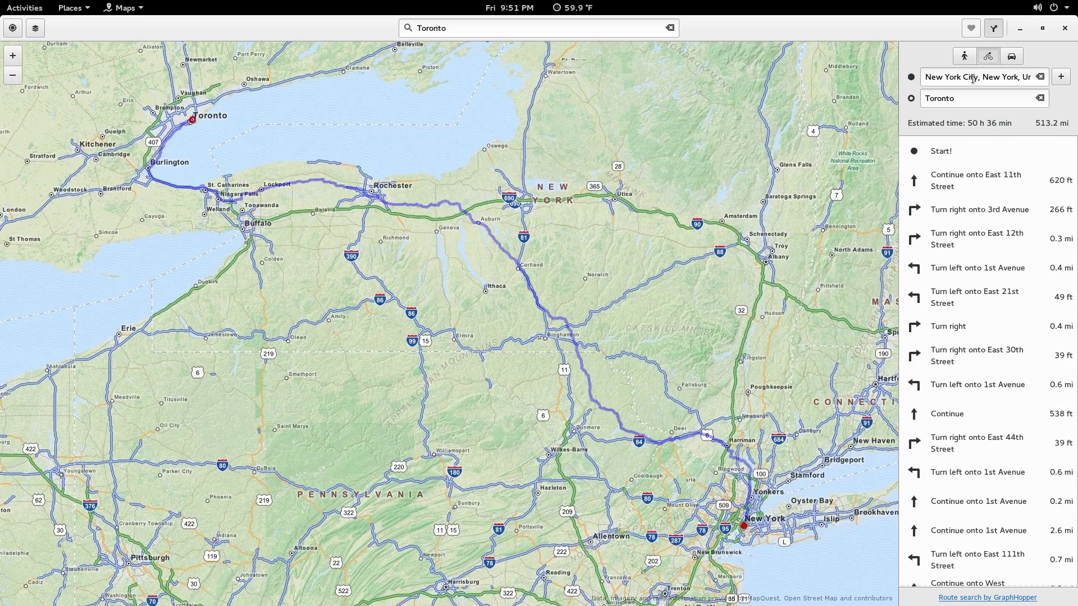
click(964, 57)
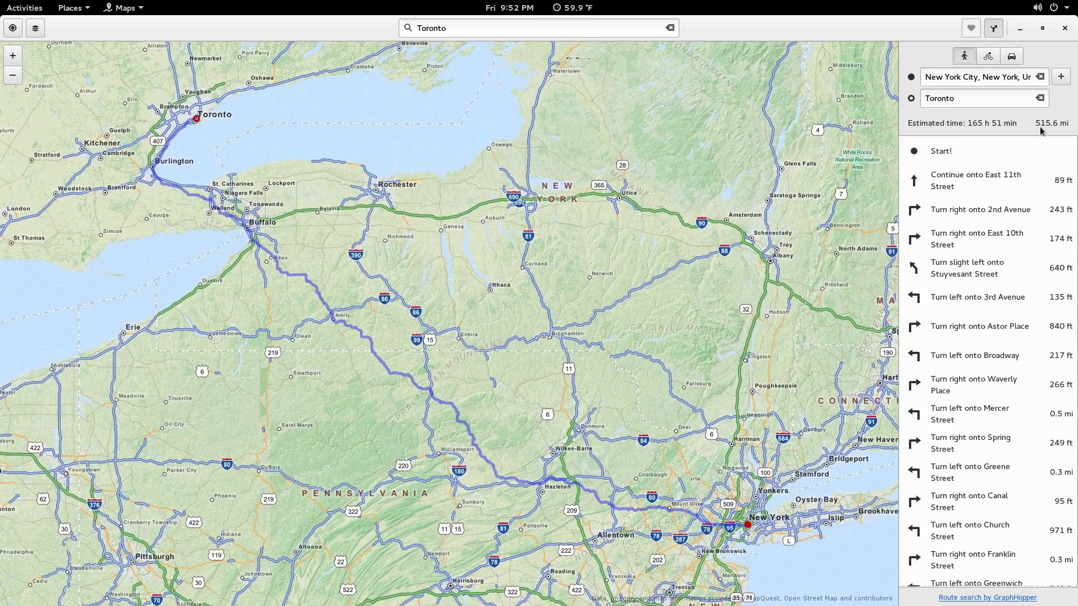
click(1065, 28)
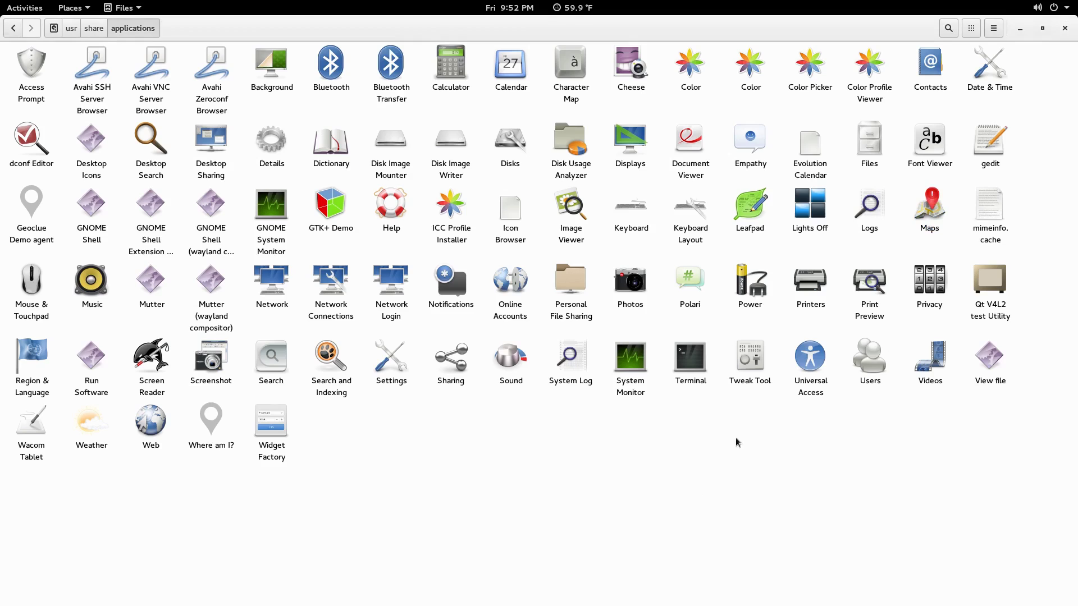
Step: Launch Videos, open the Apple Movie Trailers channel, enlarge the window, then close it
double_click(929, 362)
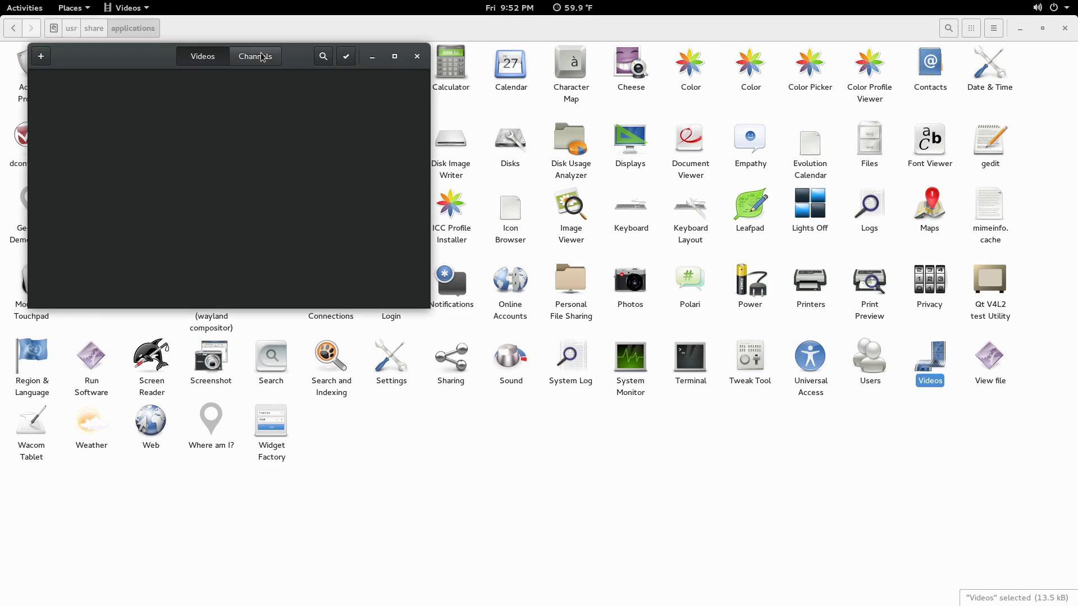
click(256, 56)
click(286, 162)
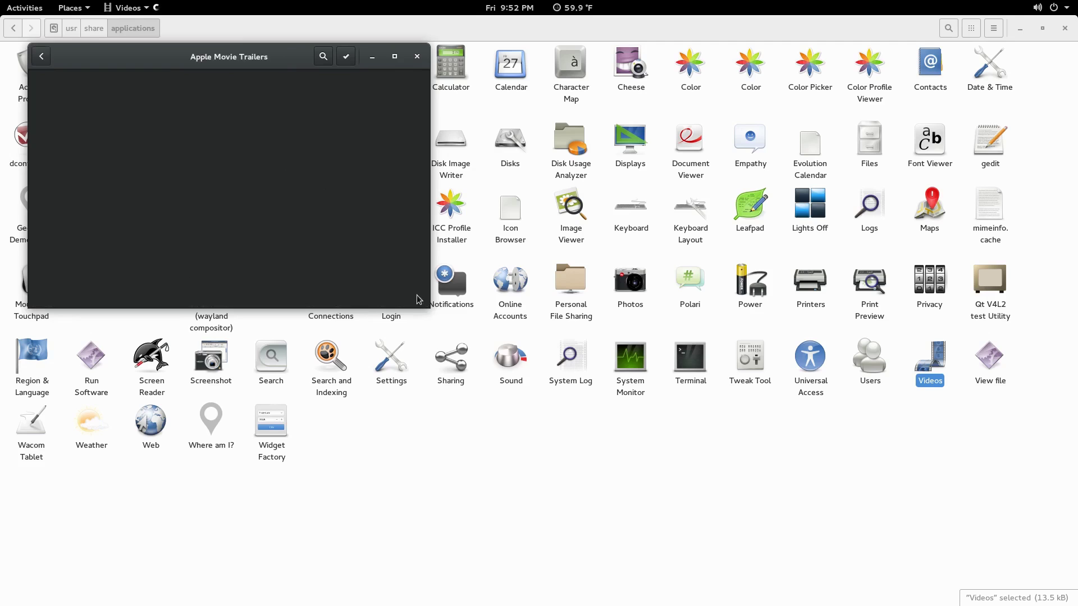
drag(427, 311, 676, 426)
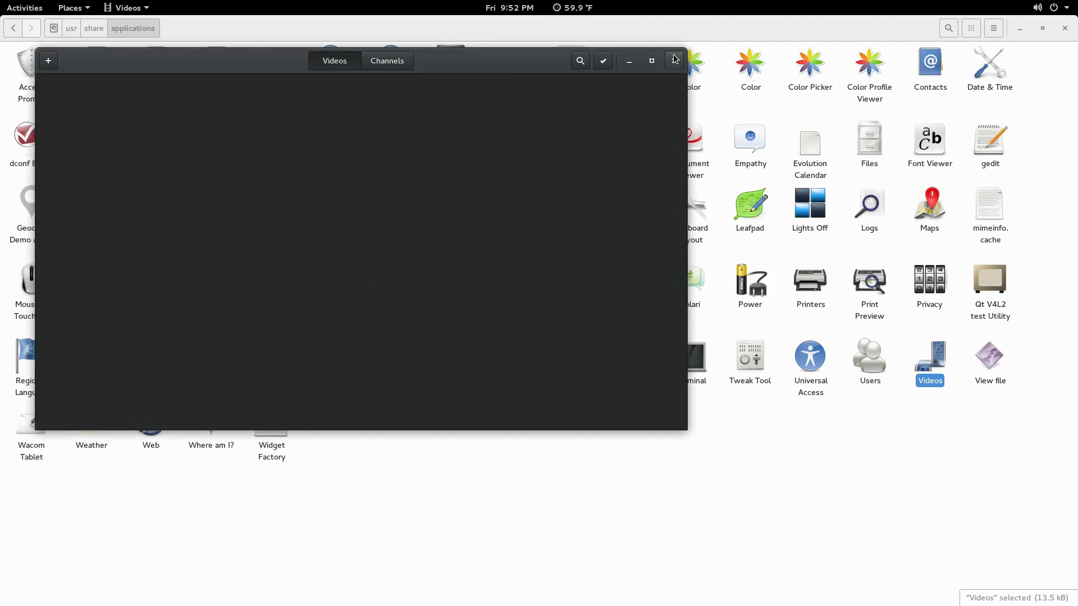
click(674, 60)
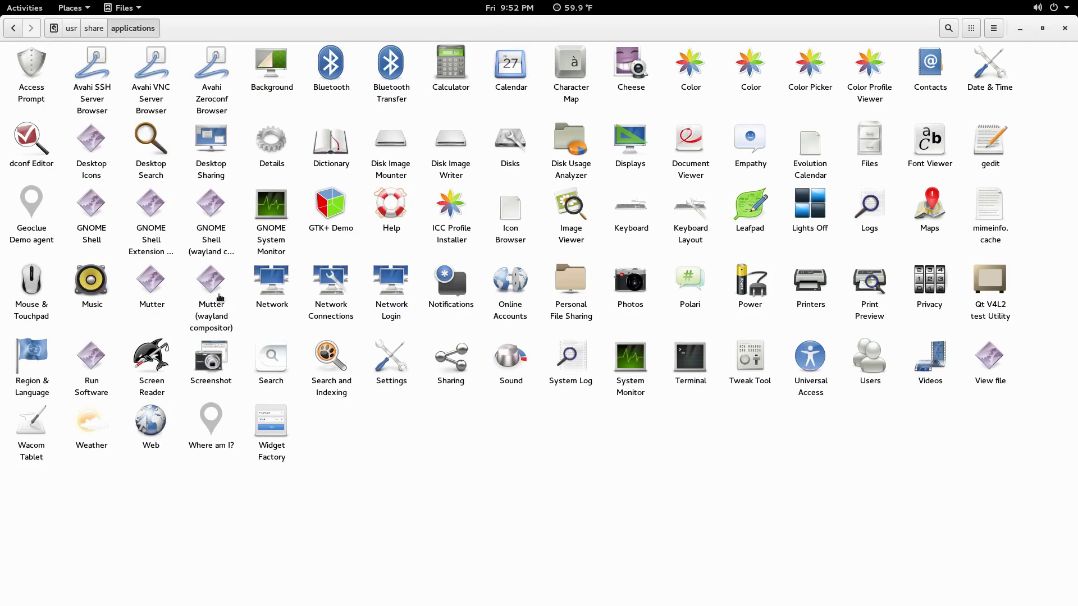
Step: Open GNOME Shell Extension Preferences, scroll through it, close it, and restore Files
double_click(158, 234)
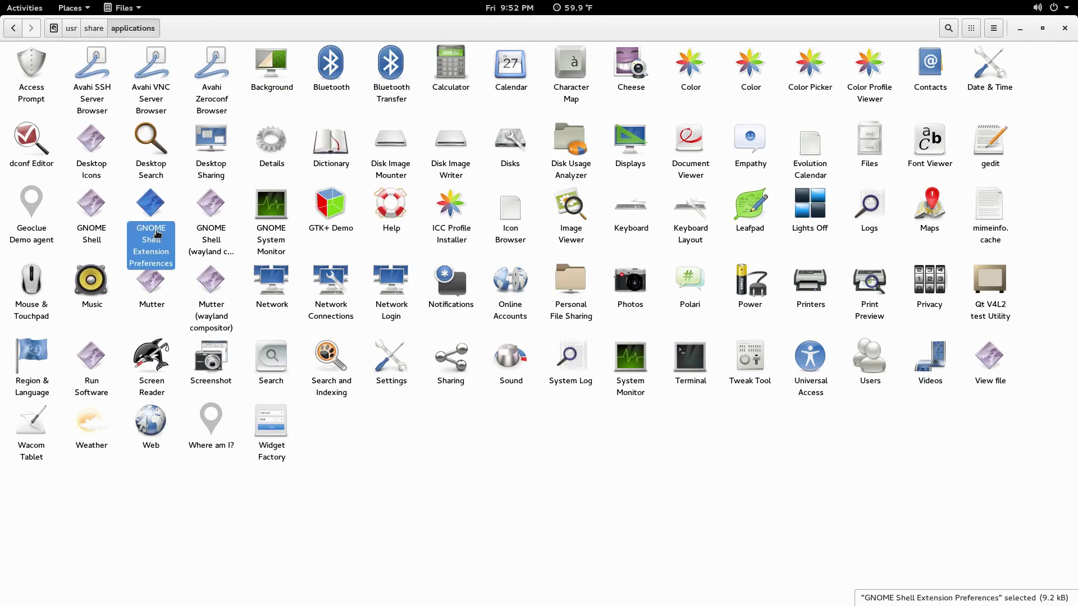
scroll(538, 308, down, 5)
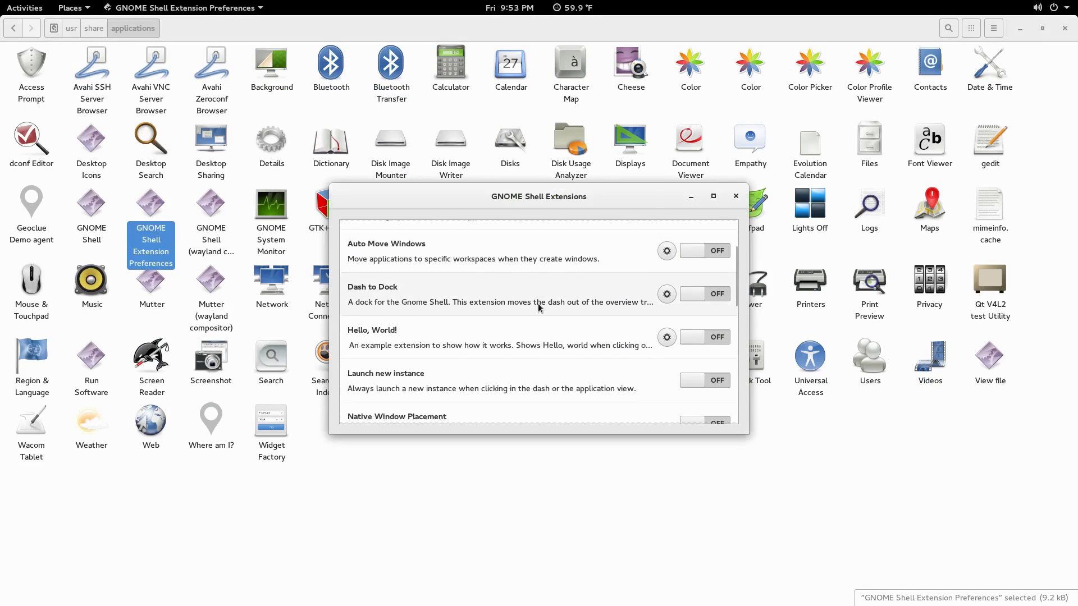
scroll(535, 393, down, 6)
click(736, 198)
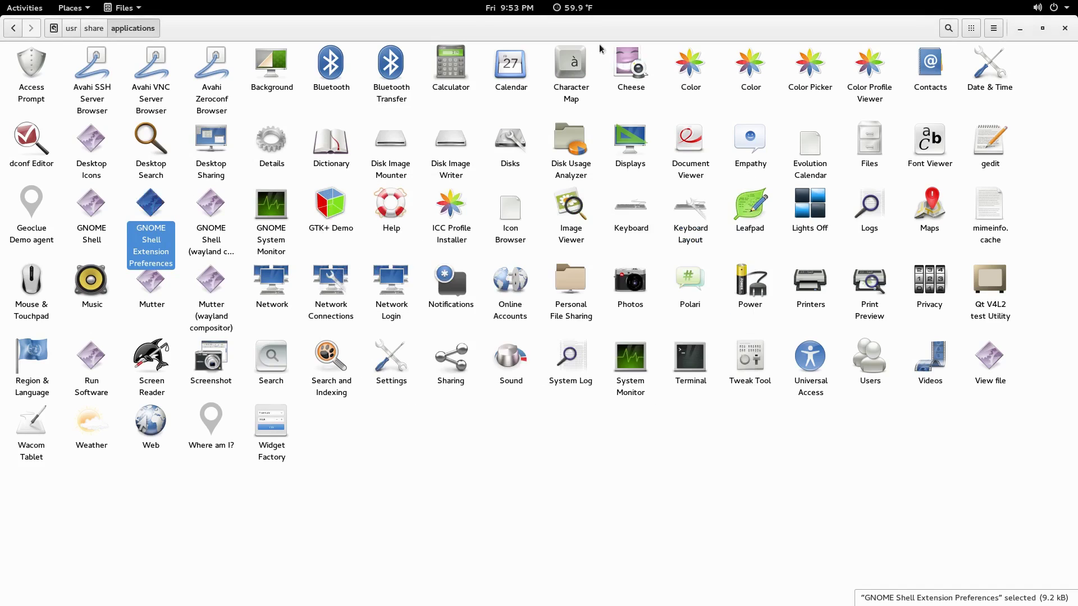
double_click(583, 32)
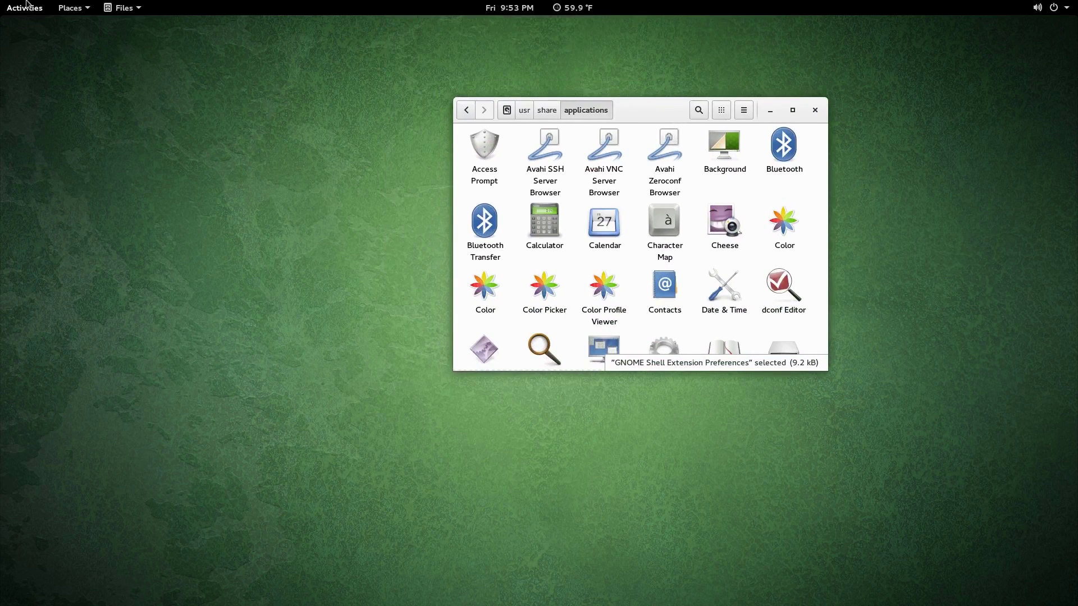
Step: Launch Tweak Tool and switch Icons on Desktop to ON
click(26, 5)
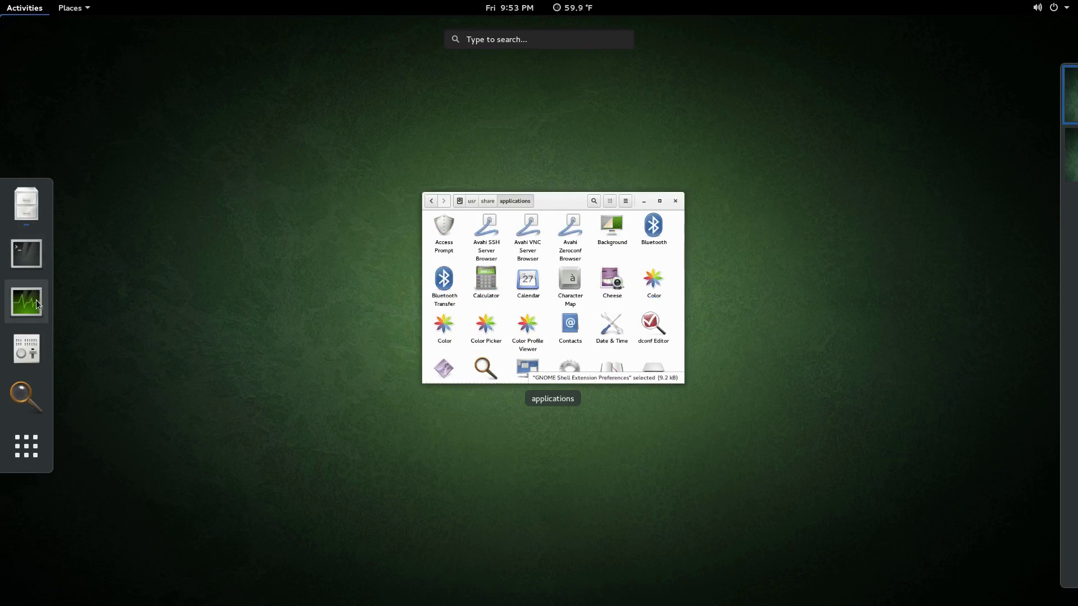
click(27, 349)
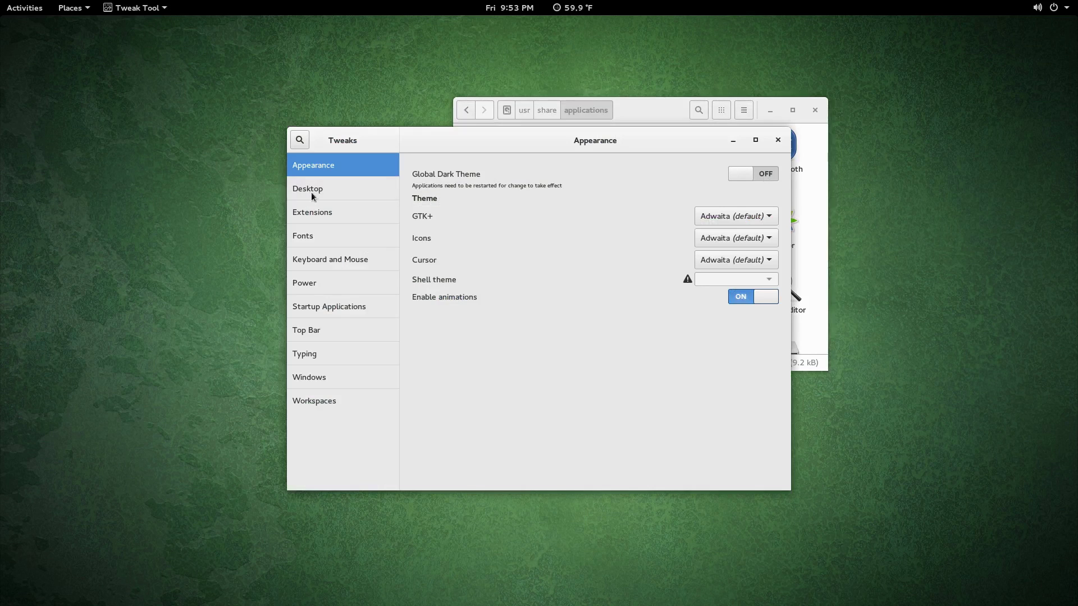
click(330, 192)
click(763, 174)
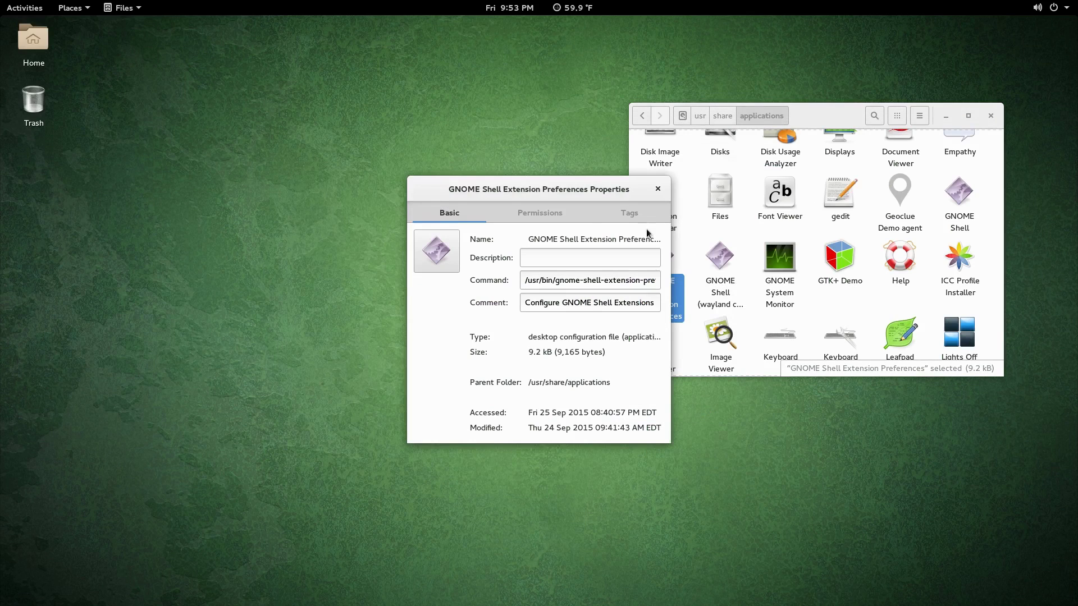
Step: Select the launch command in the extension preferences properties, then close the dialog
triple_click(597, 275)
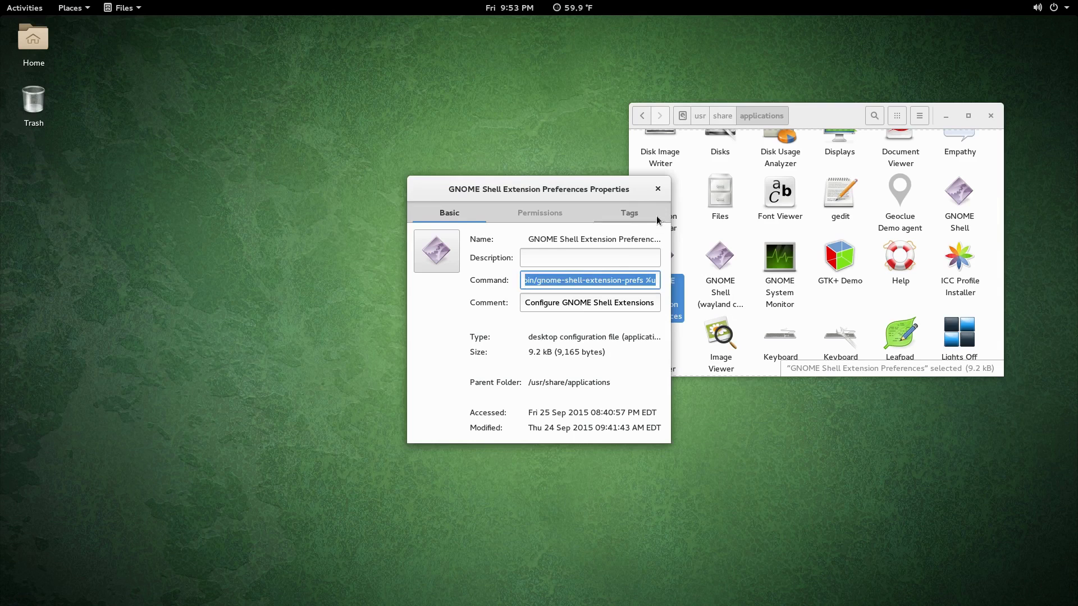
click(657, 191)
click(743, 233)
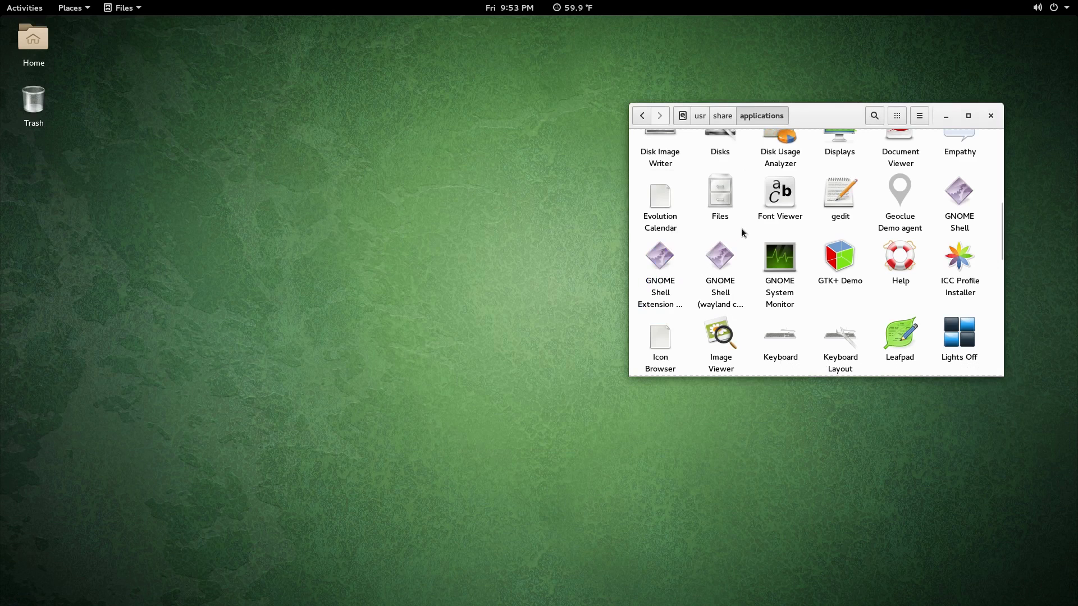
right_click(743, 233)
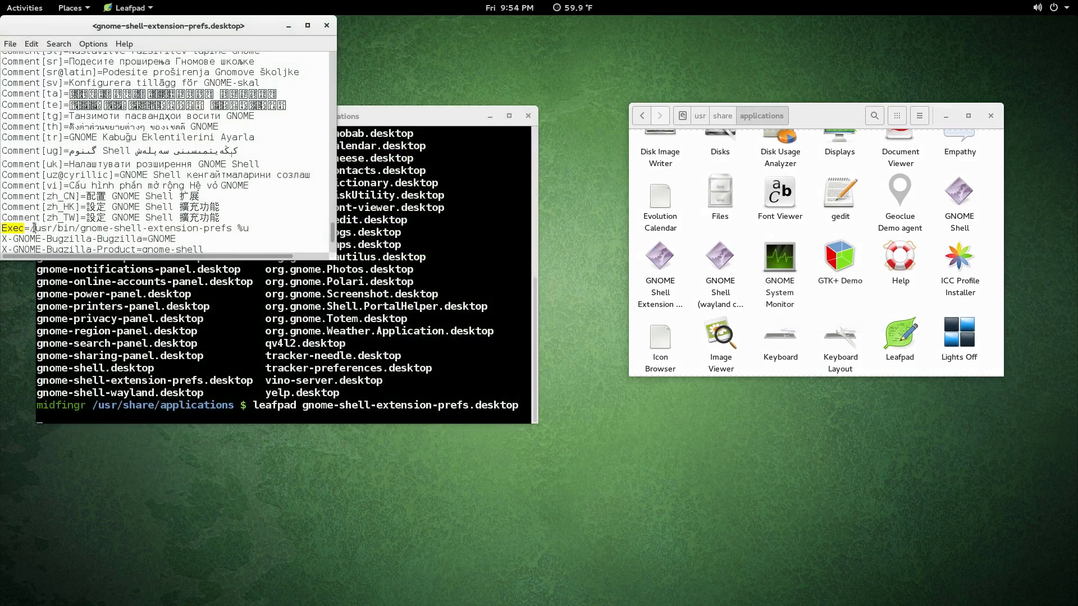
Step: Select /usr/bin/gnome-shell-extension-prefs on the Exec line, then close Extensions and the editor
drag(30, 228, 247, 228)
drag(247, 228, 233, 229)
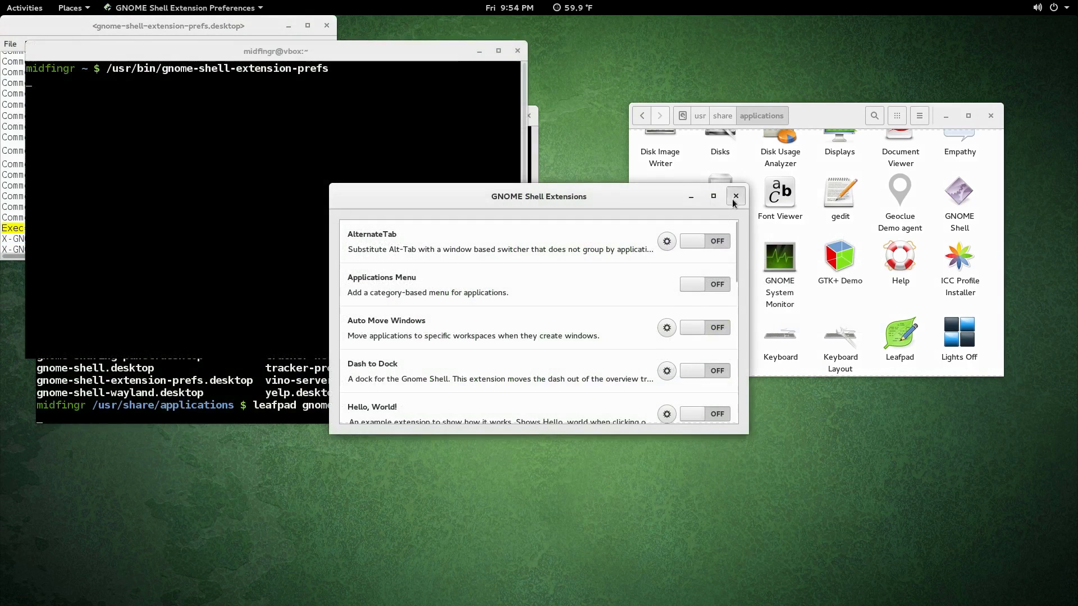
click(734, 201)
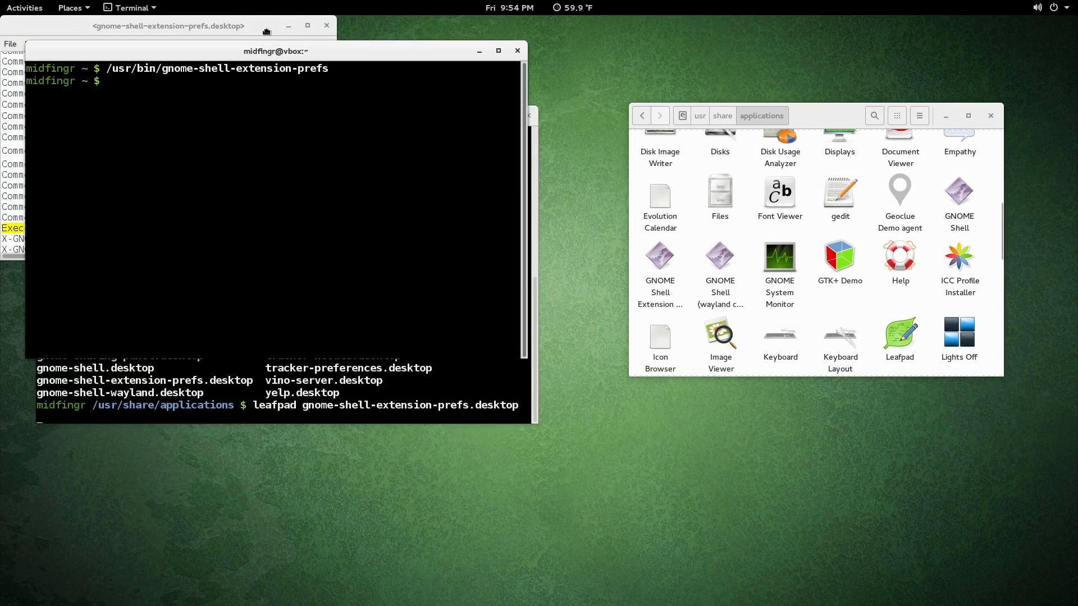
click(327, 25)
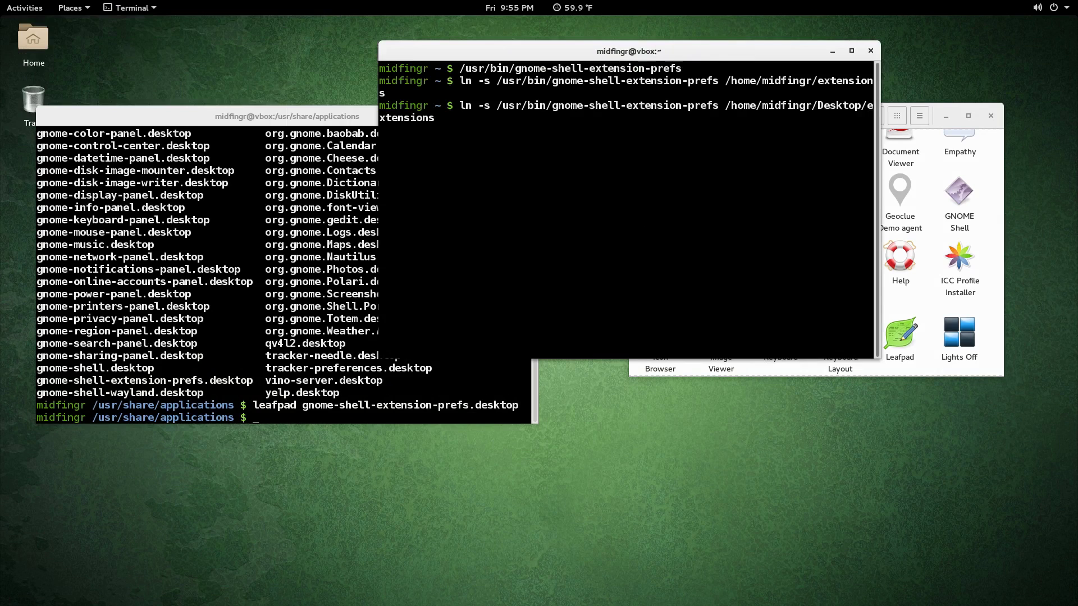
Step: Create the extensions desktop link with ln -s, test it, and move it beneath the Trash icon
key(Return)
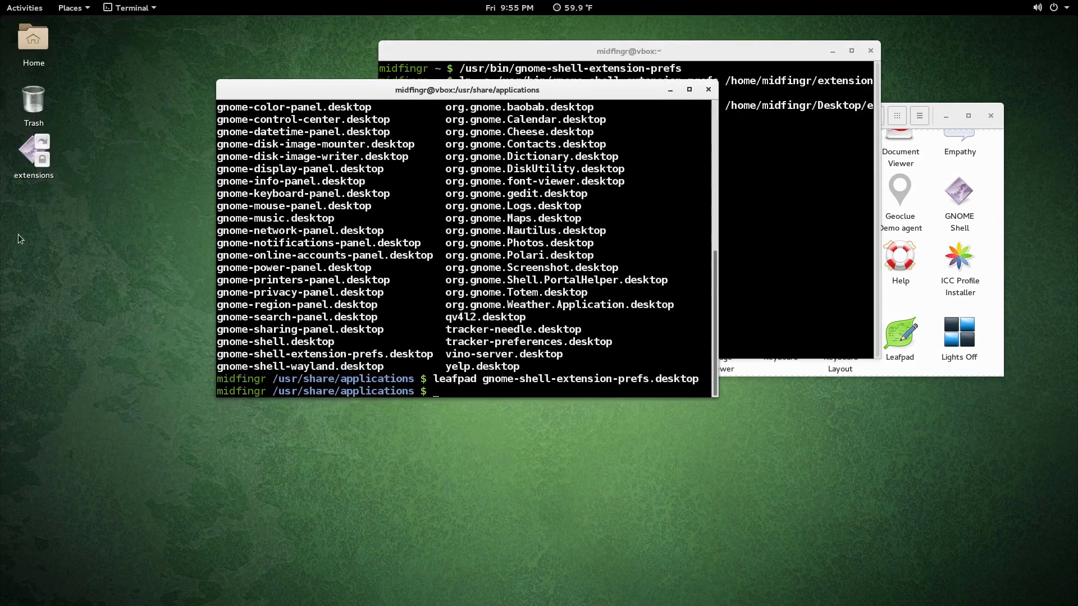
double_click(34, 151)
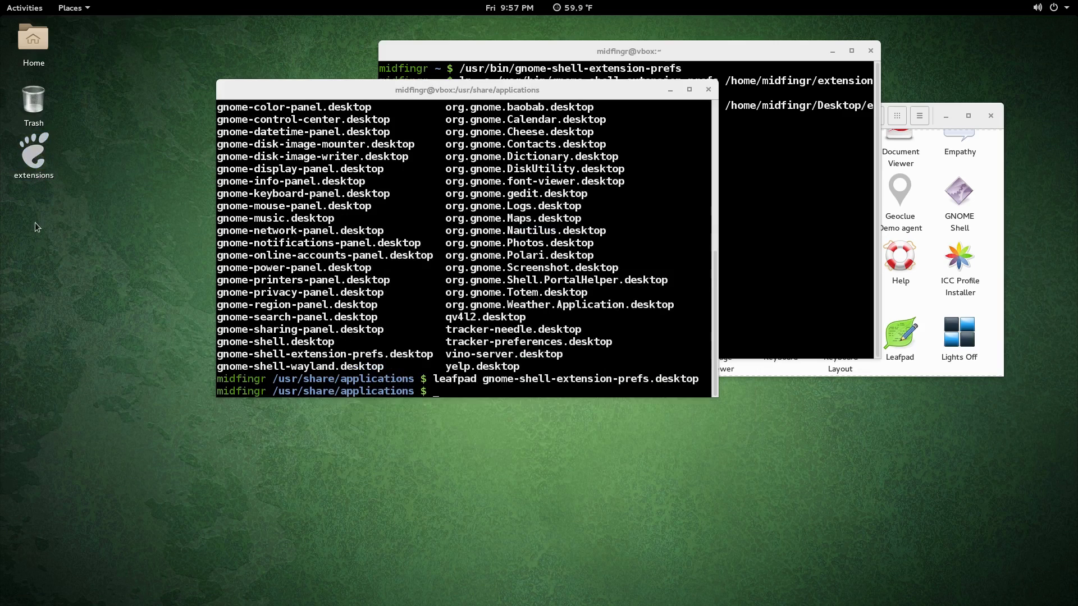
drag(30, 162, 76, 254)
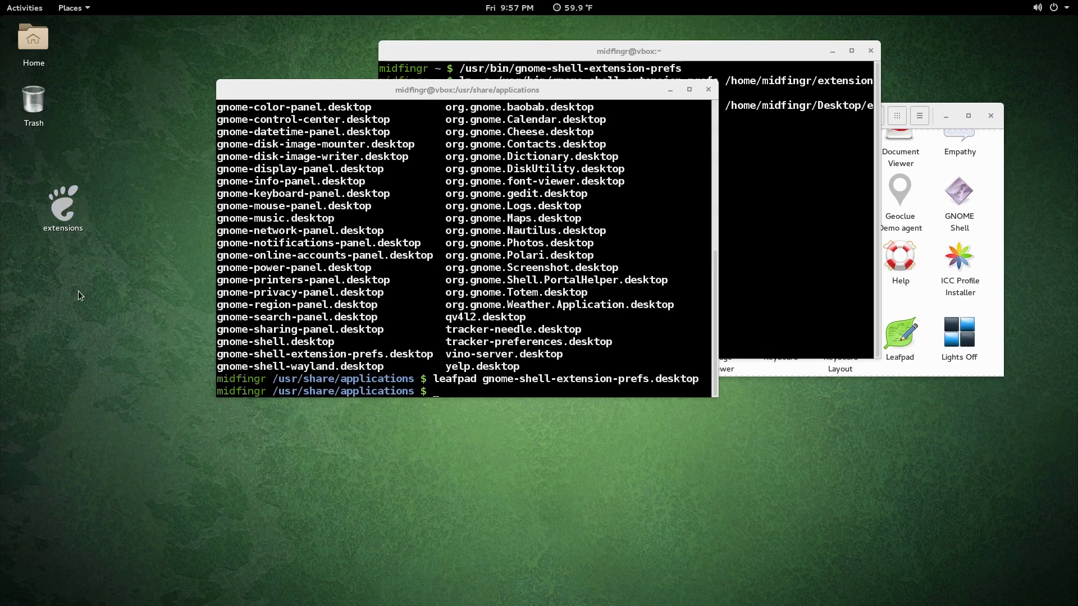
double_click(64, 209)
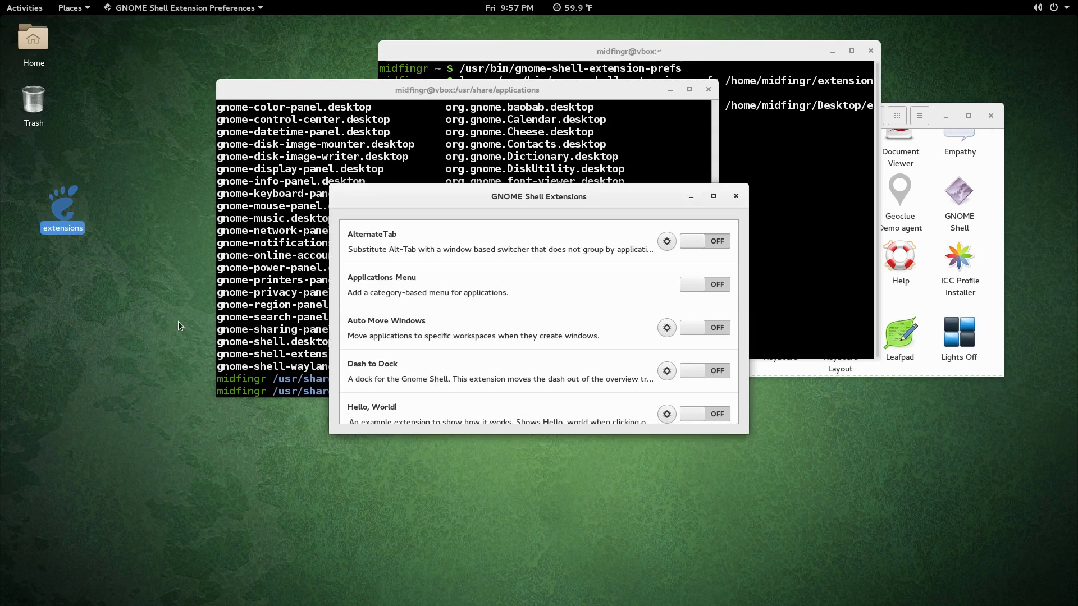
click(736, 197)
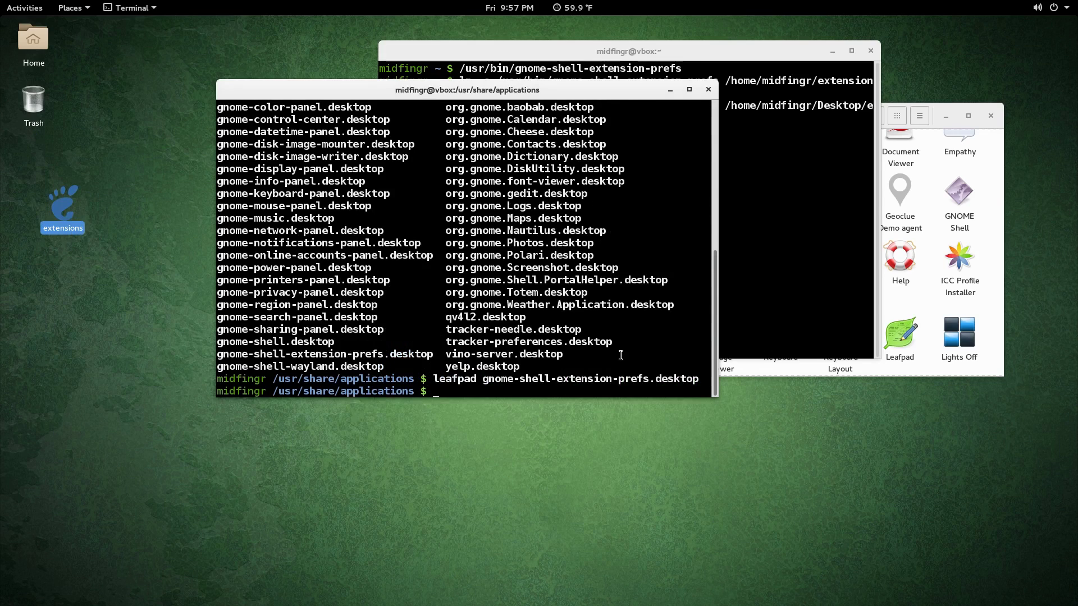
click(104, 358)
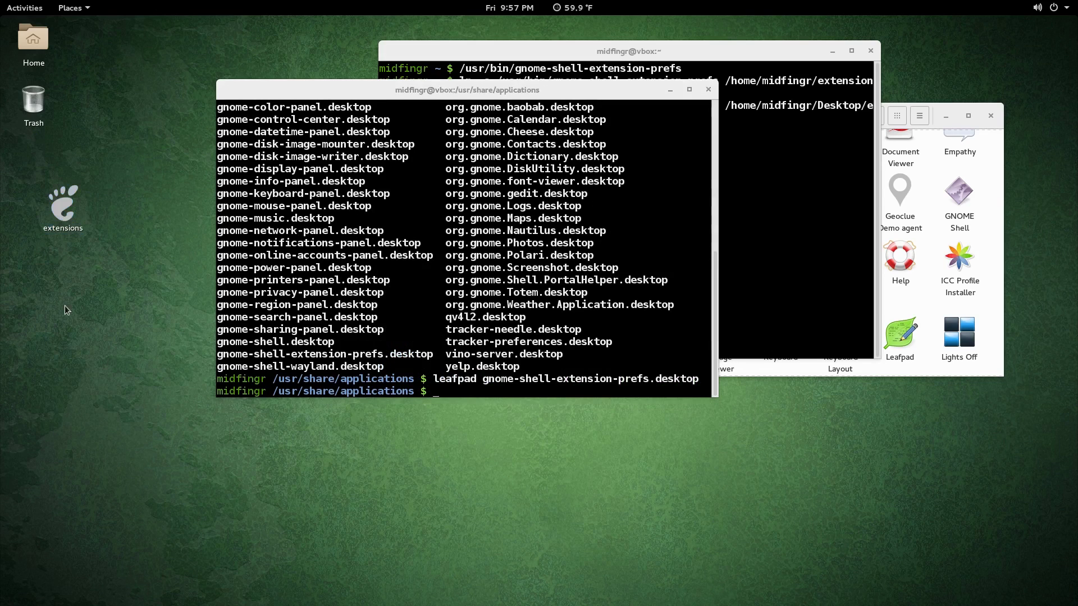
Step: In Home, set the extensions link's icon to start-here-symbolic.svg and relaunch it to verify
double_click(49, 39)
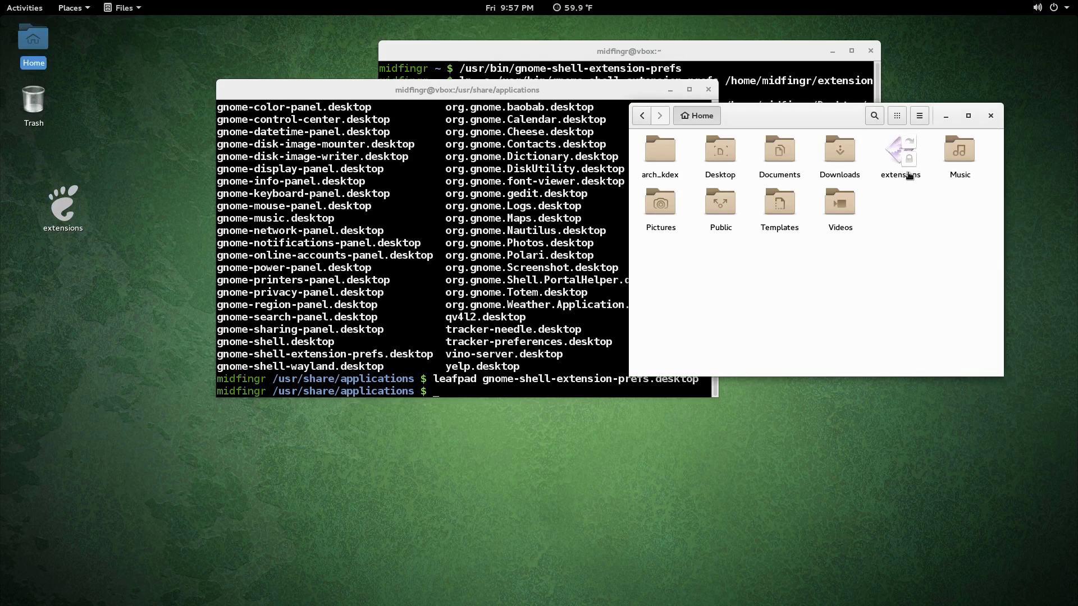
right_click(910, 176)
click(937, 319)
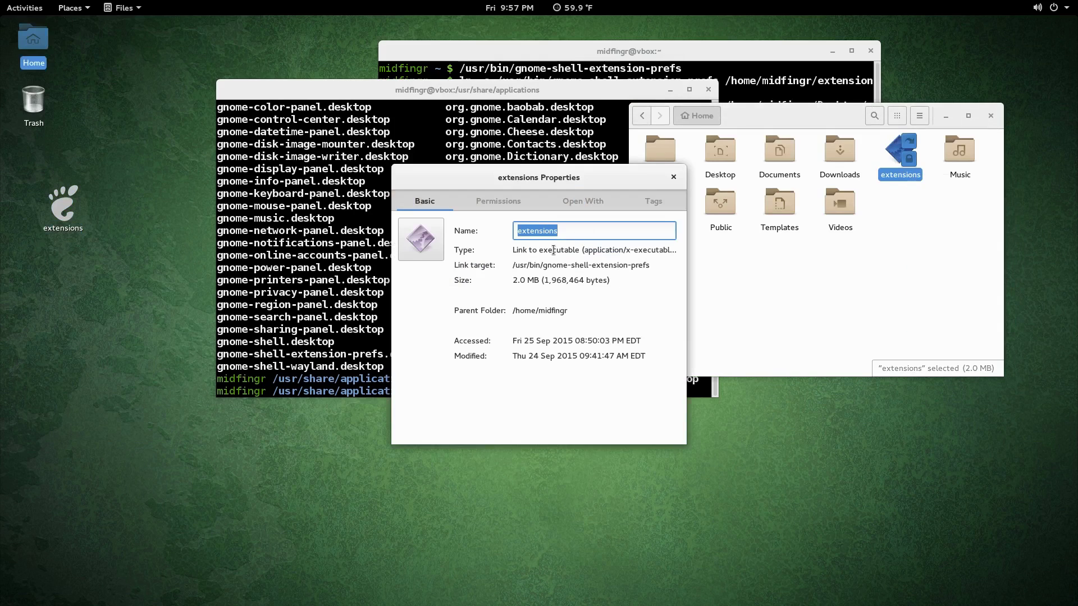
click(424, 250)
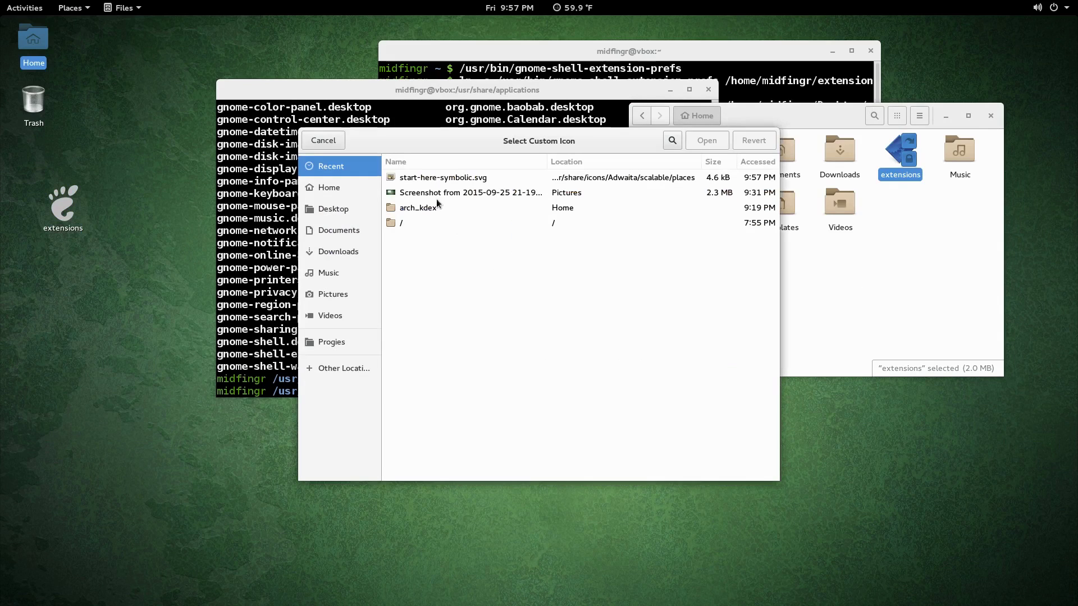
click(432, 180)
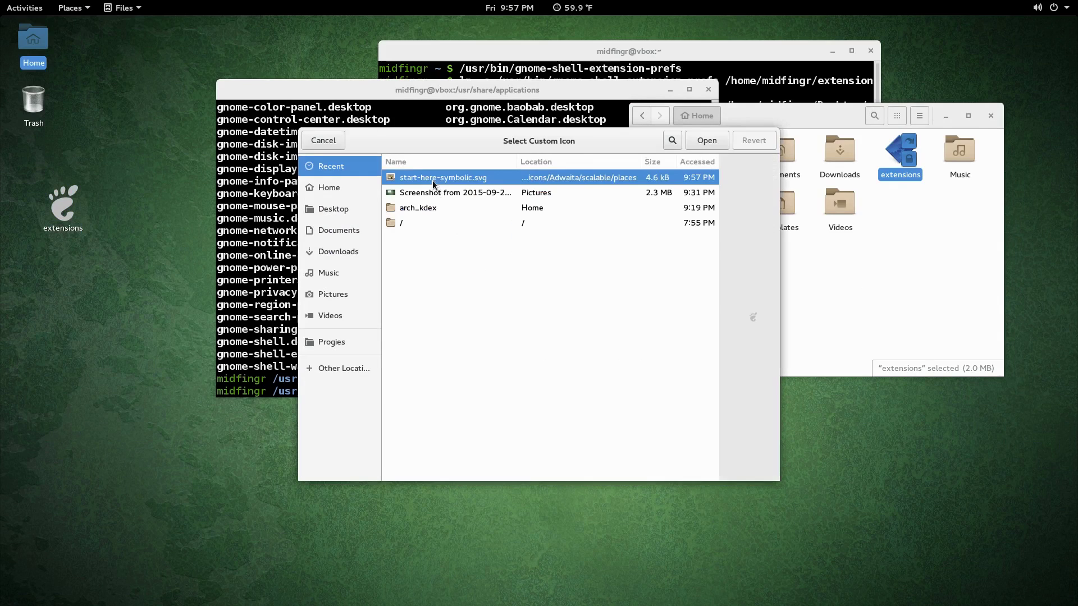
click(705, 147)
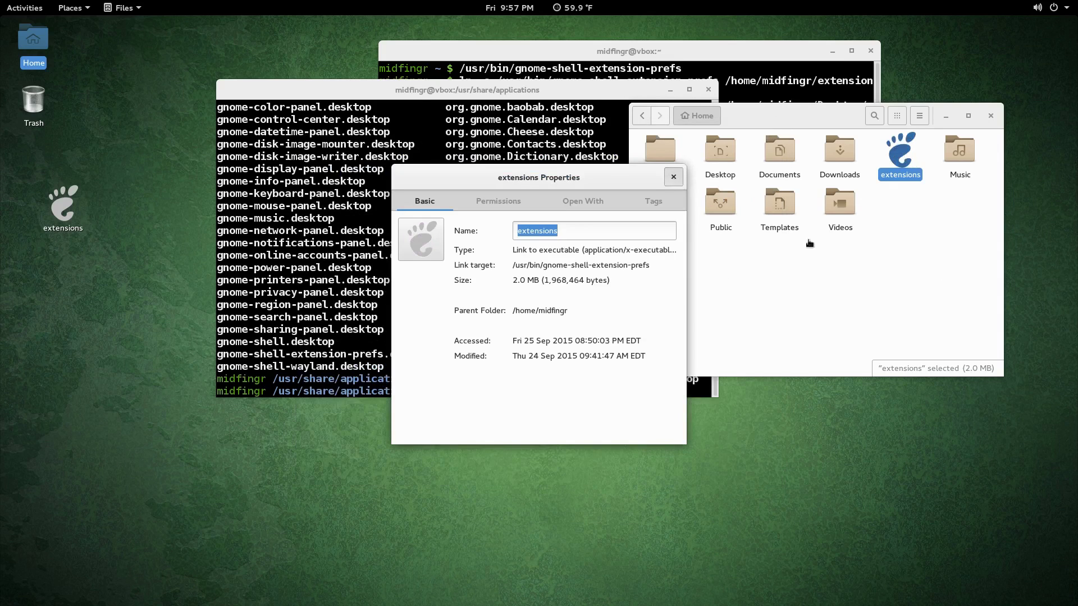
click(674, 177)
key(Return)
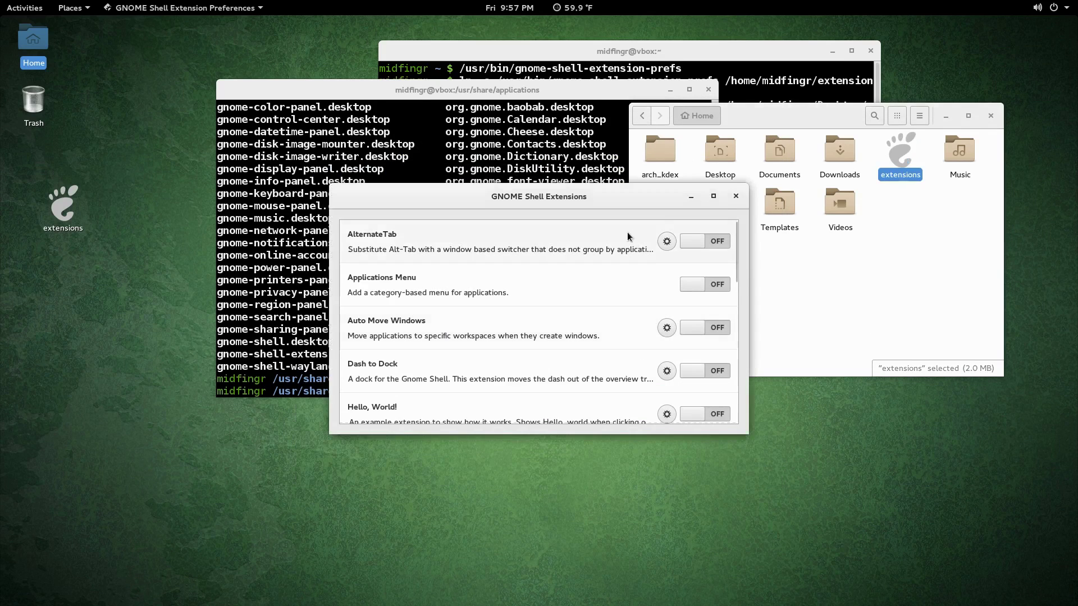
Step: Close the GNOME Shell Extensions window and dismiss the desktop background menu
click(737, 195)
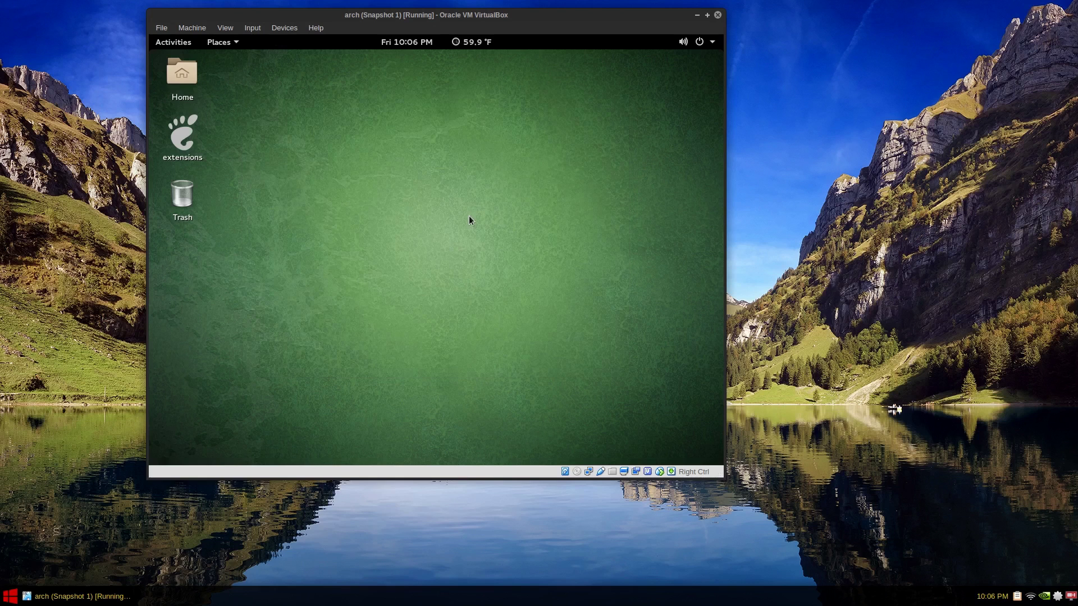
right_click(468, 216)
click(399, 238)
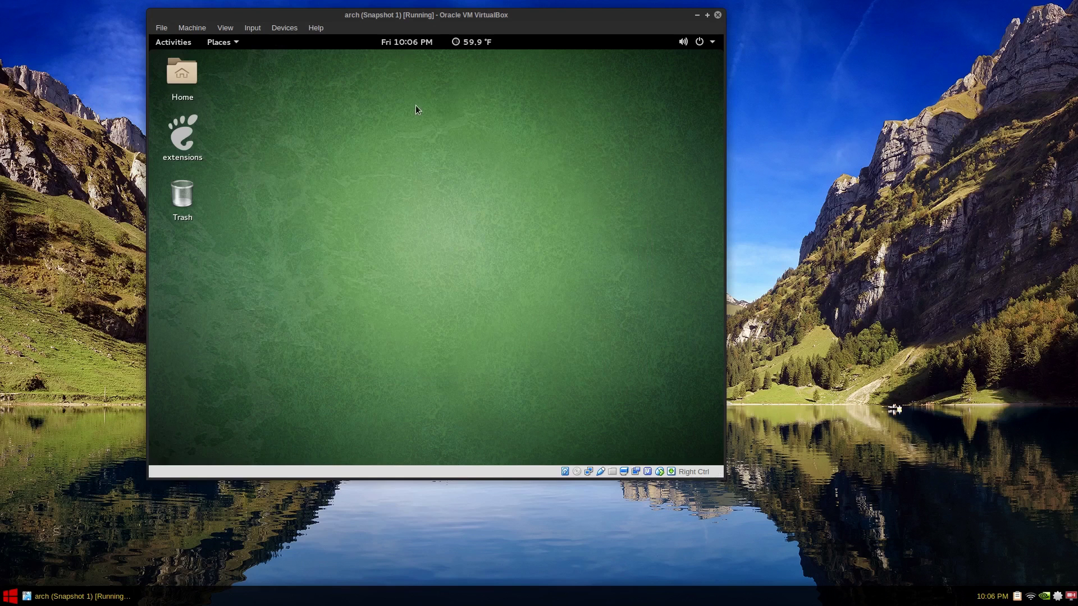